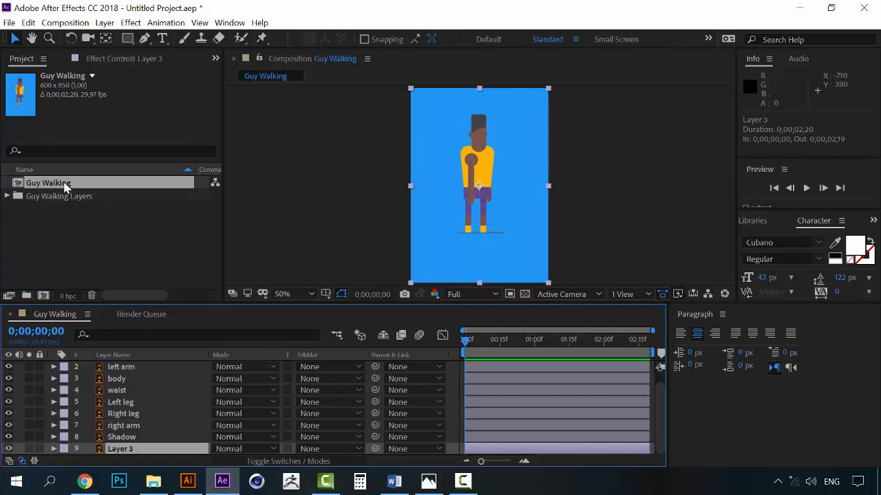
# - Review the character's layers and toggle the visibility of Layer 3 off and on to check what it contains
pyautogui.click(121, 369)
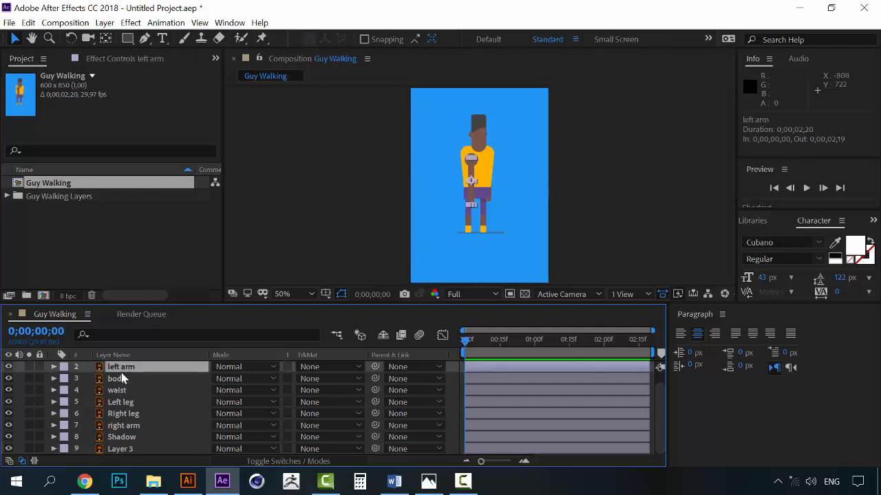
pyautogui.scroll(1, 124, 385)
pyautogui.click(119, 368)
pyautogui.scroll(-1, 124, 385)
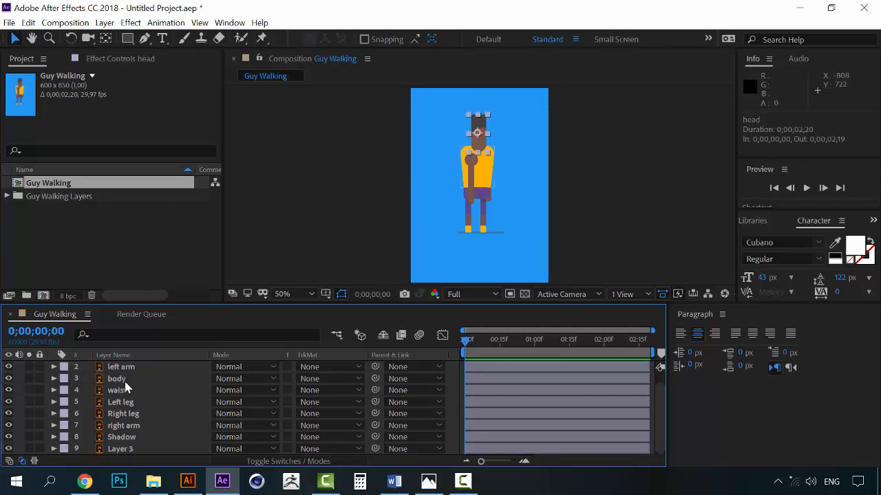
pyautogui.click(128, 449)
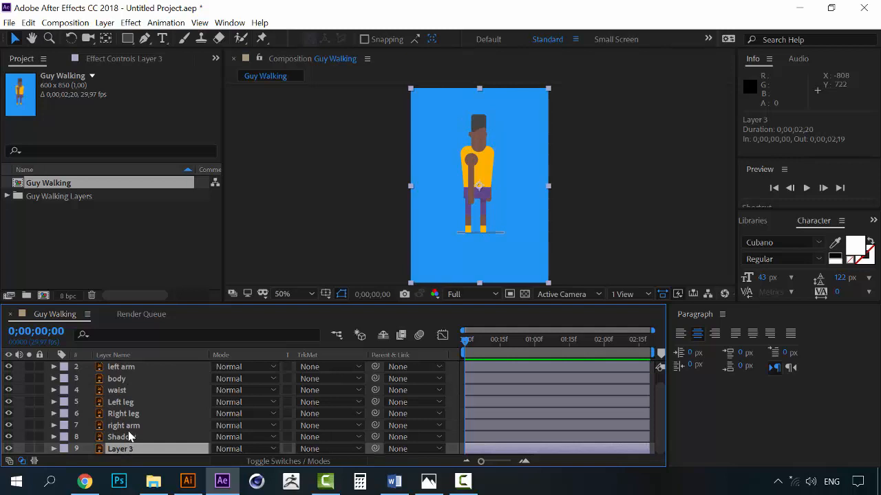
pyautogui.click(127, 438)
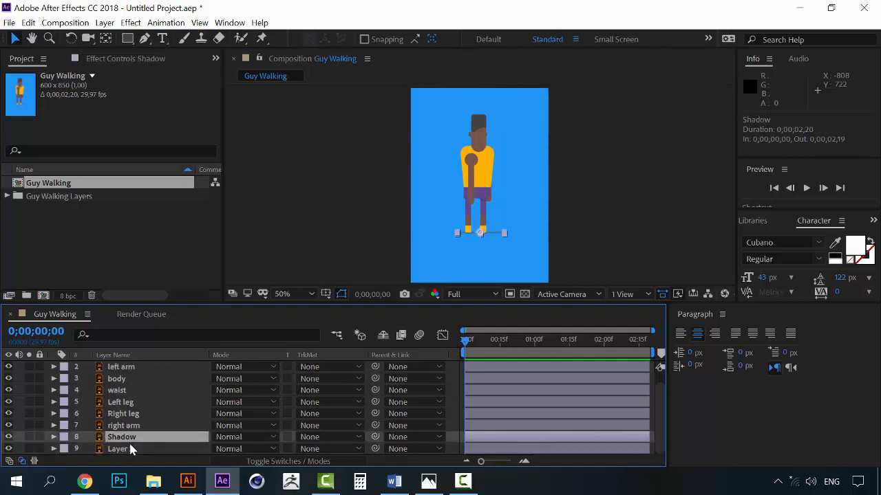
pyautogui.click(131, 449)
pyautogui.click(9, 448)
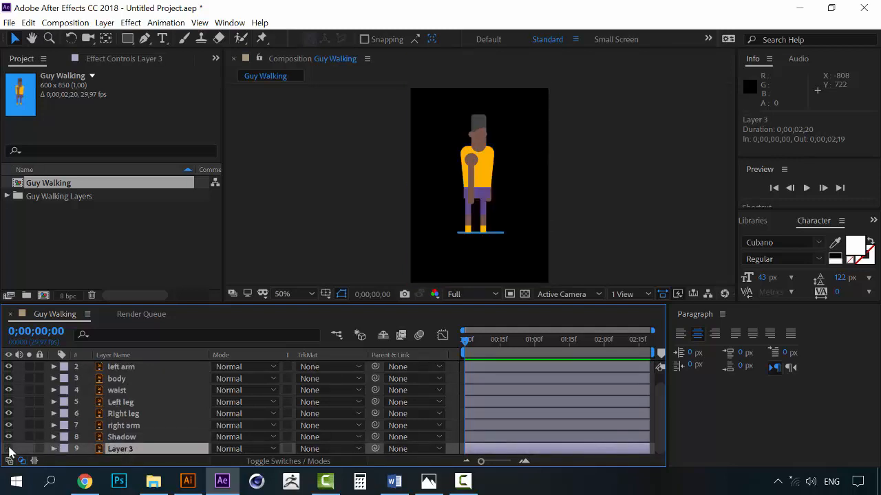
pyautogui.click(9, 448)
# - Set the Guy Walking composition's background color to the blue sampled from the artwork and delete Layer 3
pyautogui.click(63, 23)
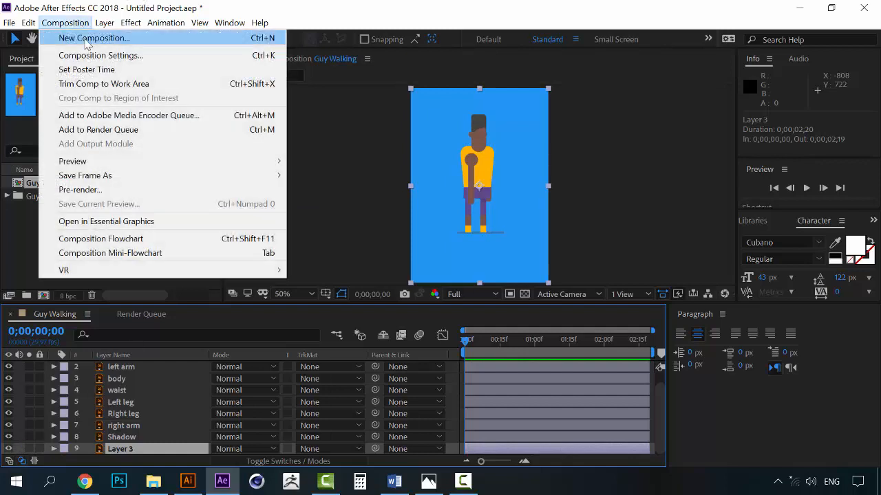
pyautogui.click(88, 57)
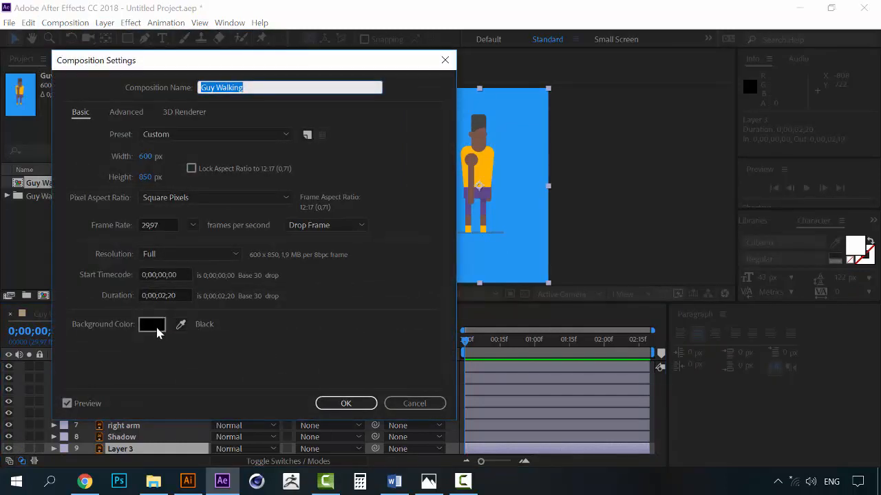
pyautogui.click(180, 324)
pyautogui.click(490, 246)
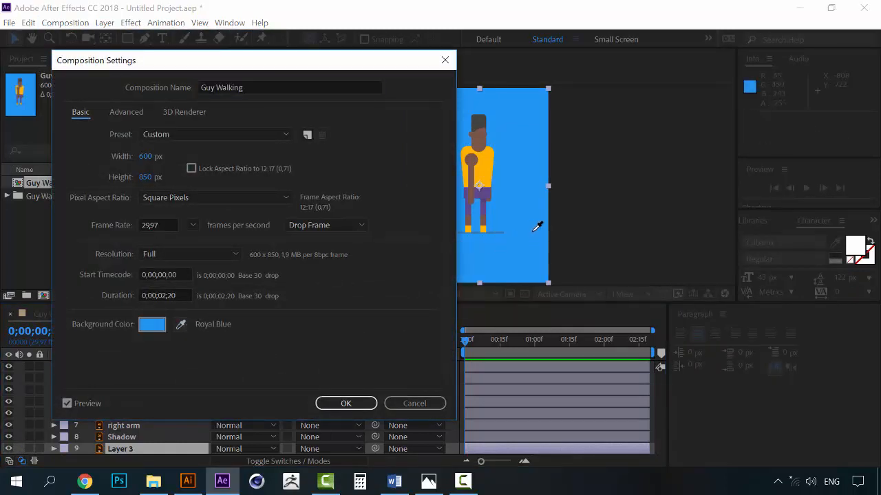
pyautogui.click(346, 403)
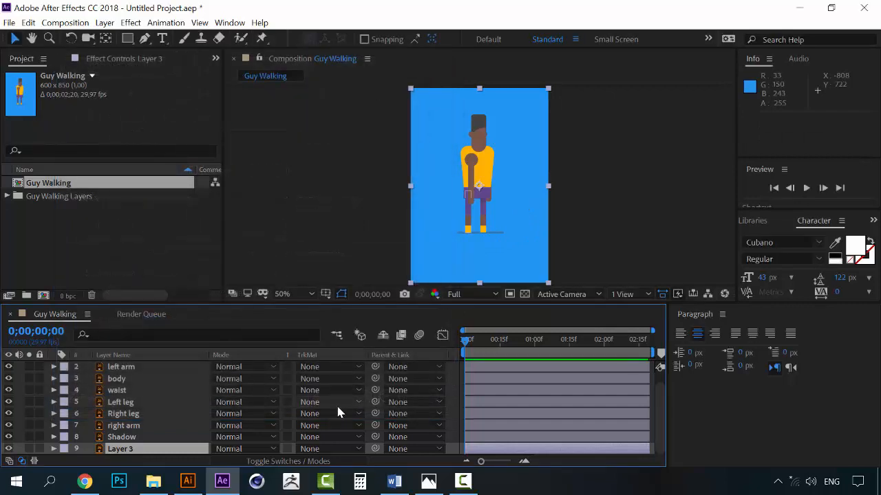
pyautogui.press('Delete')
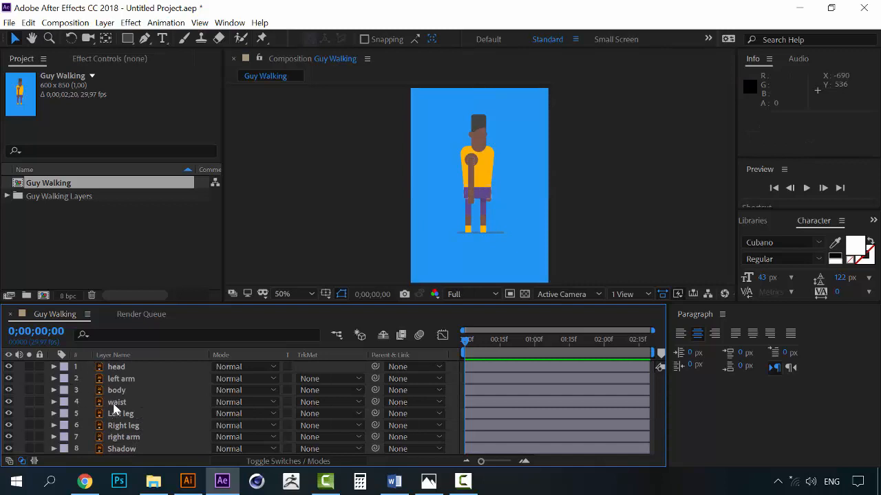
pyautogui.click(116, 403)
pyautogui.click(135, 438)
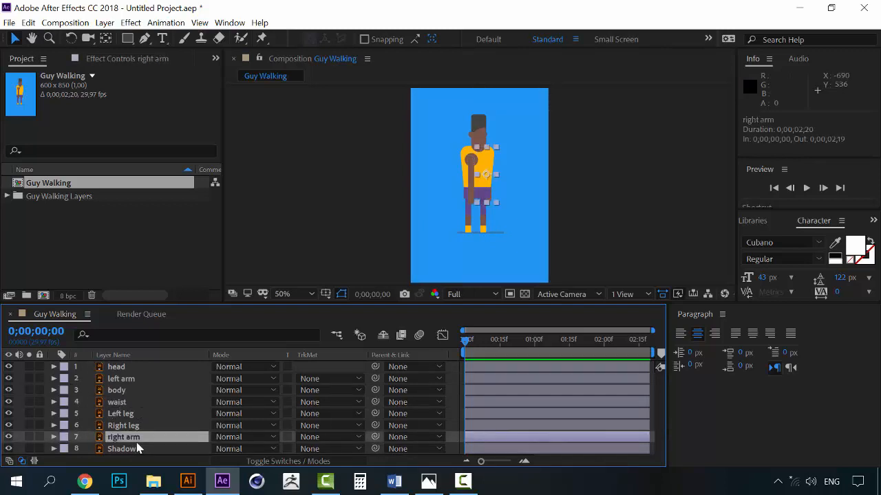
pyautogui.click(126, 405)
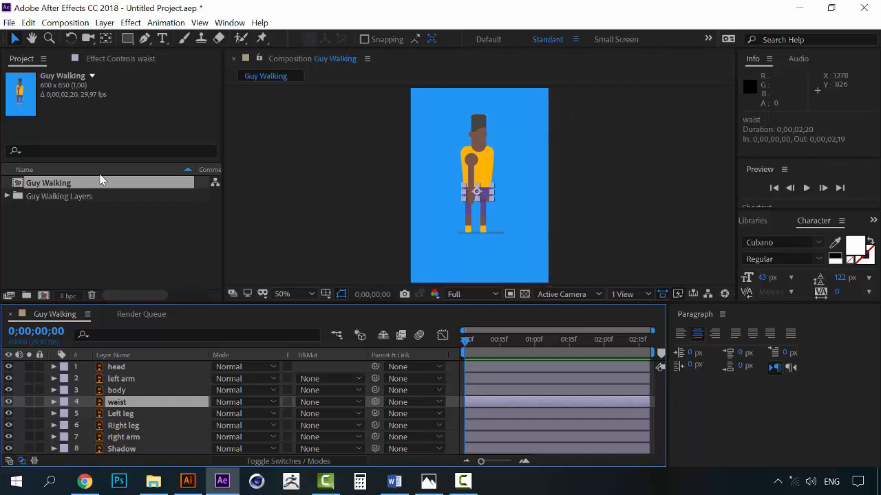
# - Switch to the Rigging workspace and adjust the panel borders to give Duik Bassel more width beside the timeline
pyautogui.click(229, 23)
pyautogui.moveTo(372, 21)
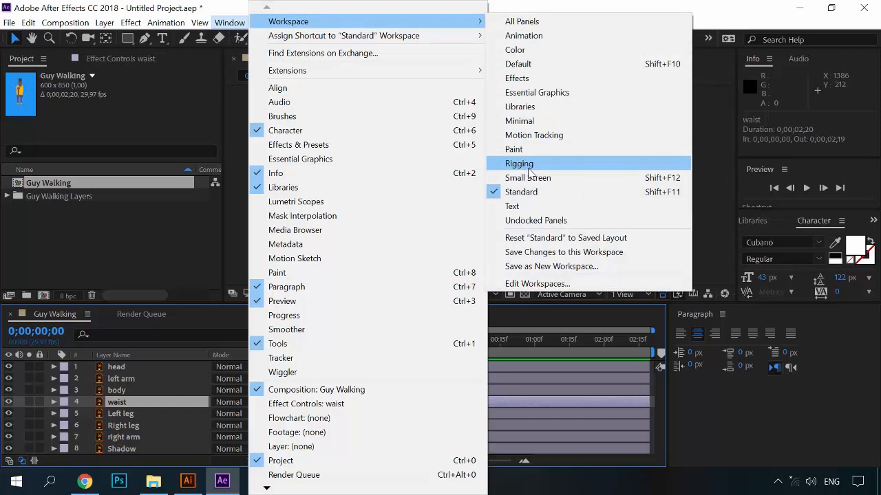
pyautogui.click(529, 166)
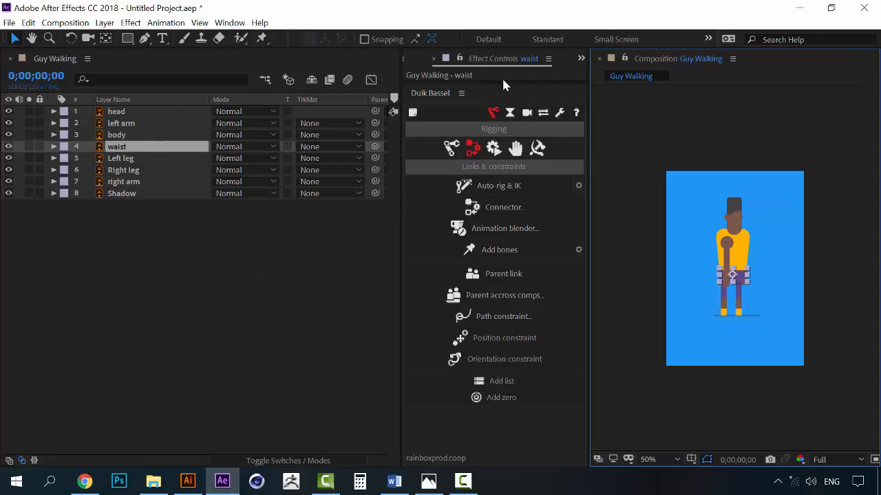
pyautogui.moveTo(501, 81)
pyautogui.mouseDown()
pyautogui.moveTo(507, 249)
pyautogui.moveTo(508, 83)
pyautogui.mouseUp()
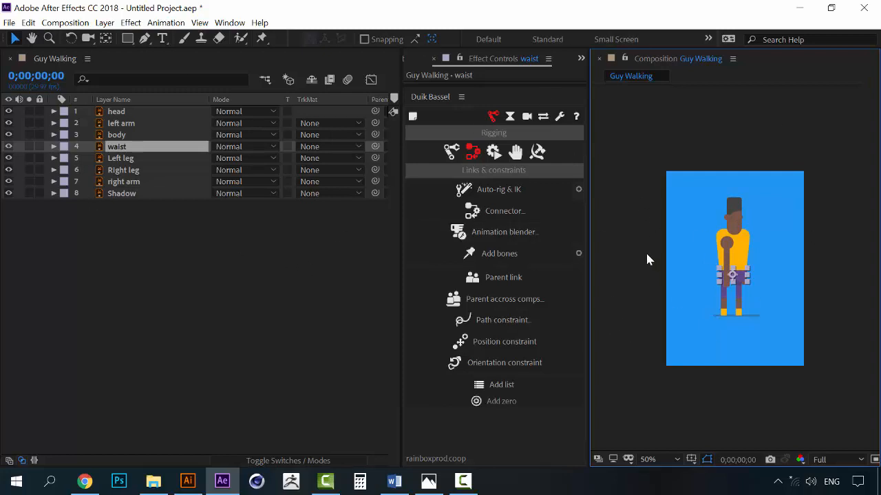
pyautogui.scroll(1, 764, 305)
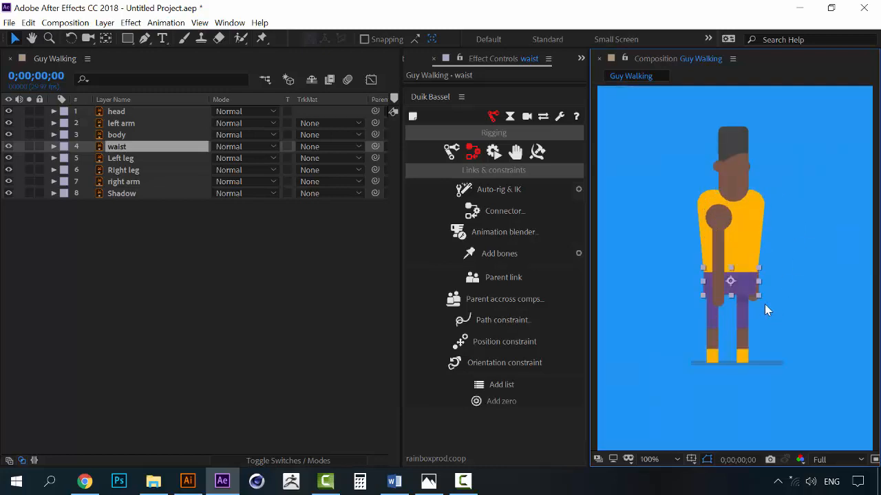
pyautogui.scroll(-1, 762, 307)
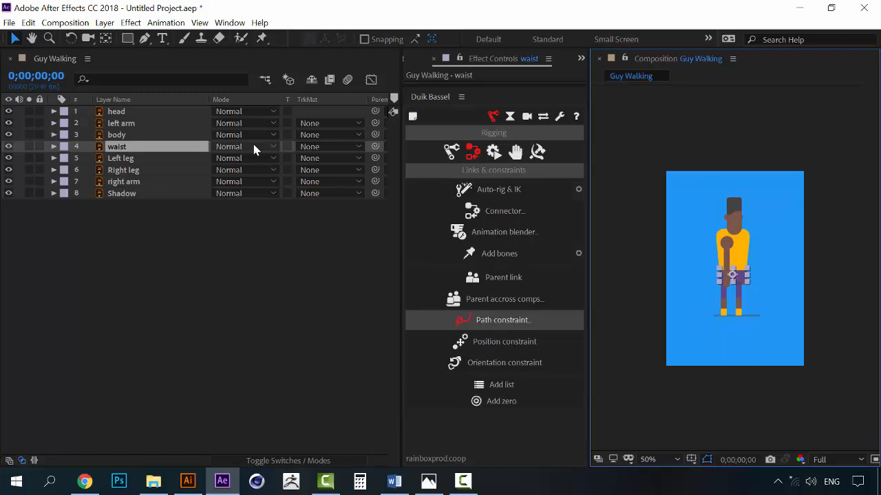
pyautogui.click(170, 113)
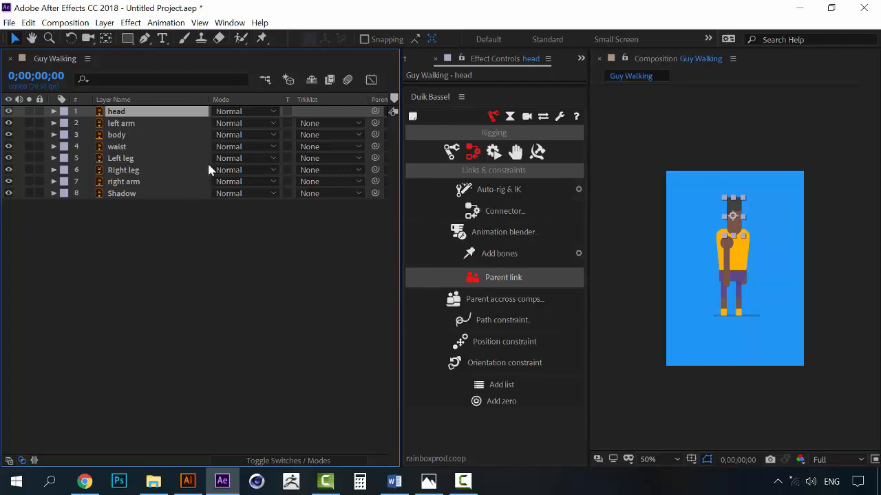
pyautogui.moveTo(402, 150); pyautogui.dragTo(382, 152)
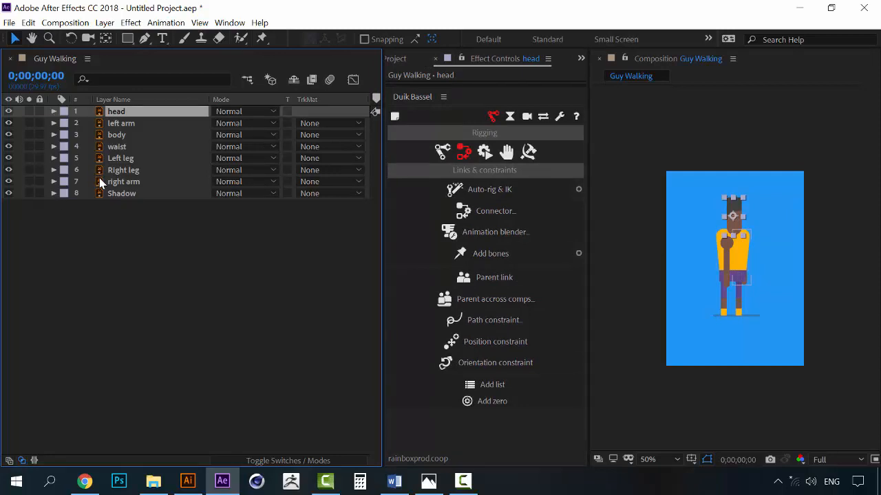
pyautogui.click(264, 265)
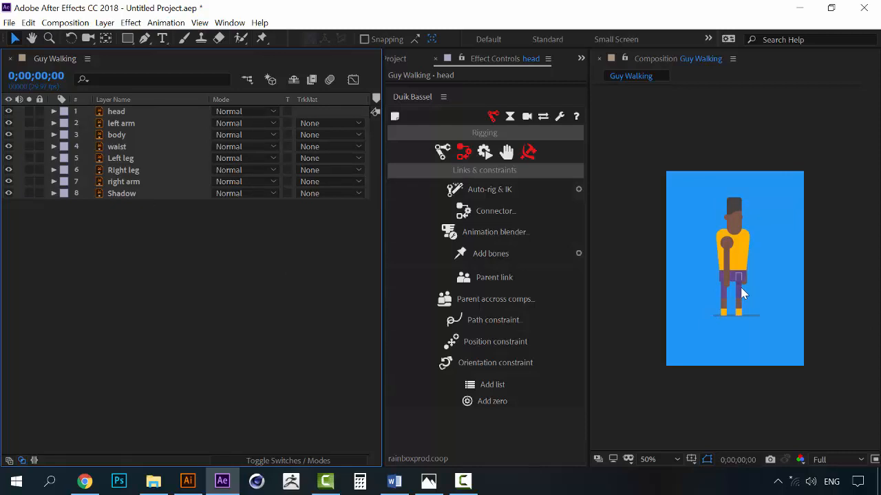
pyautogui.press('.')
pyautogui.click(119, 113)
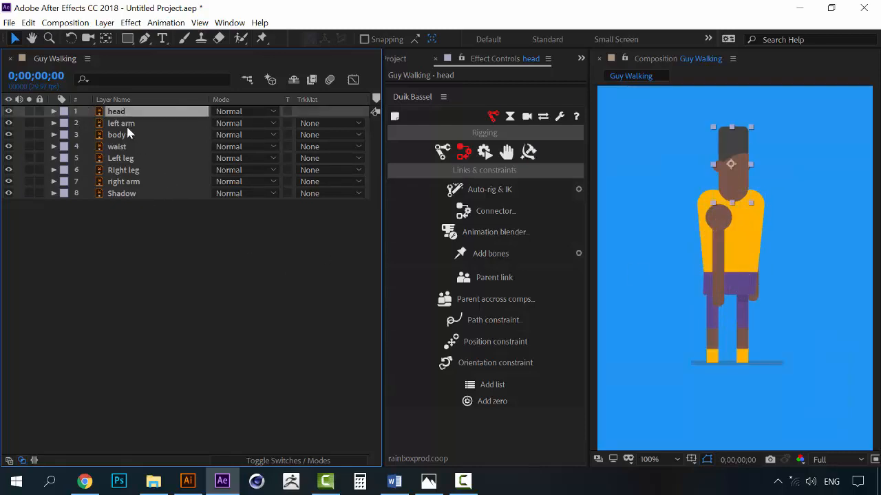
pyautogui.click(130, 194)
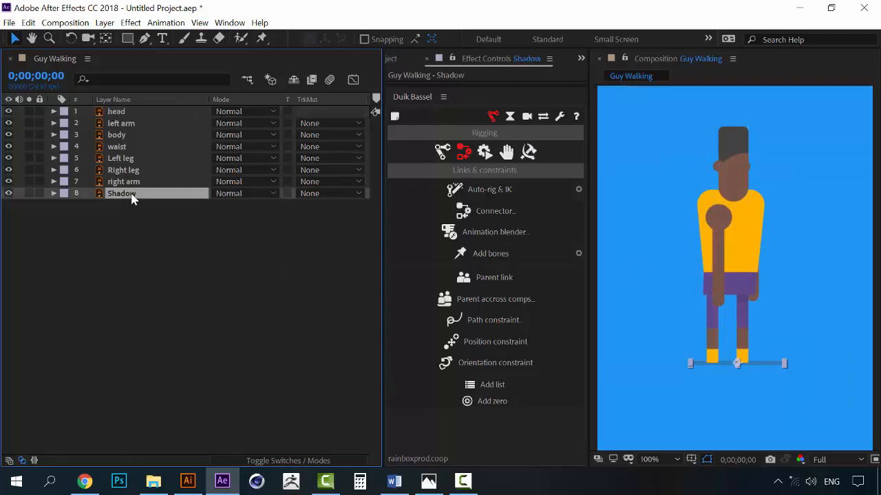
# - Look through the Tools and Controllers sections of Duik Bassel's Rigging category
pyautogui.click(419, 100)
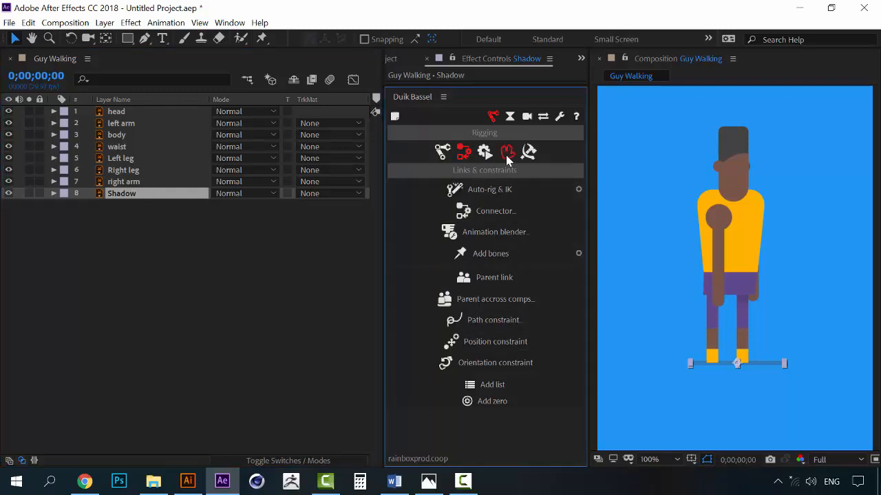
pyautogui.click(528, 154)
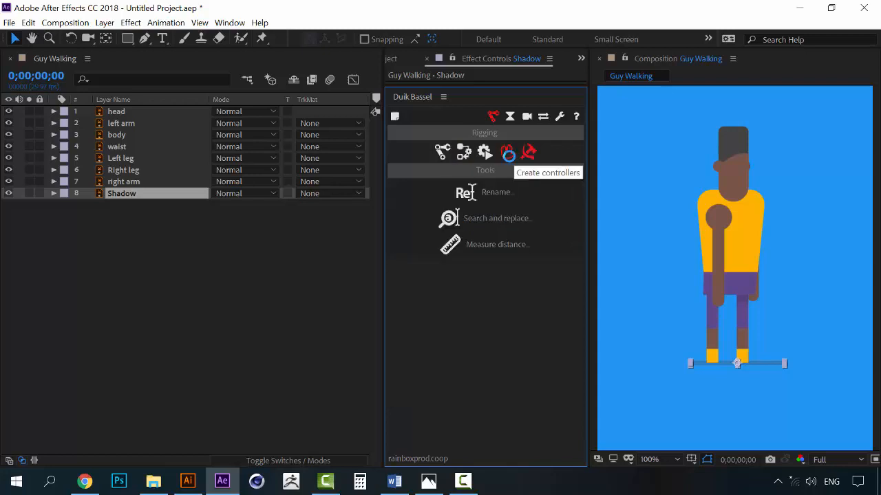
pyautogui.click(506, 153)
# - Open Duik Bassel's settings and cycle through the user interface levels back to Standard
pyautogui.click(559, 118)
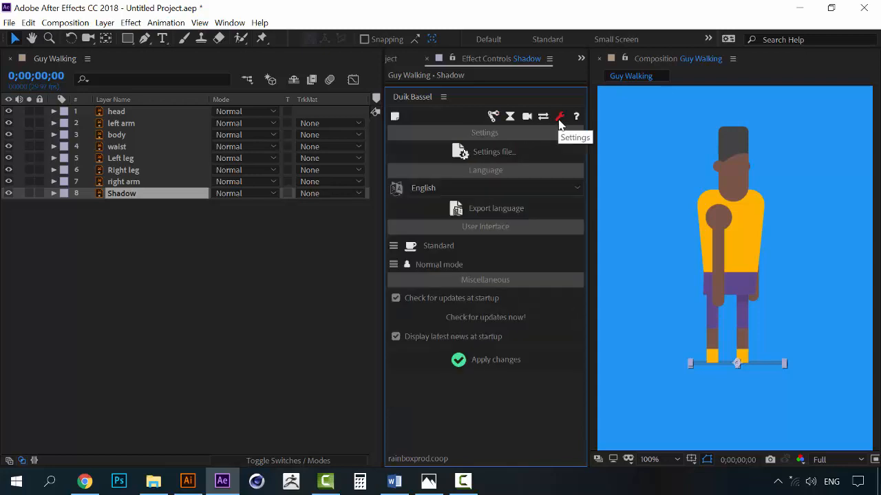
pyautogui.click(432, 251)
pyautogui.click(435, 251)
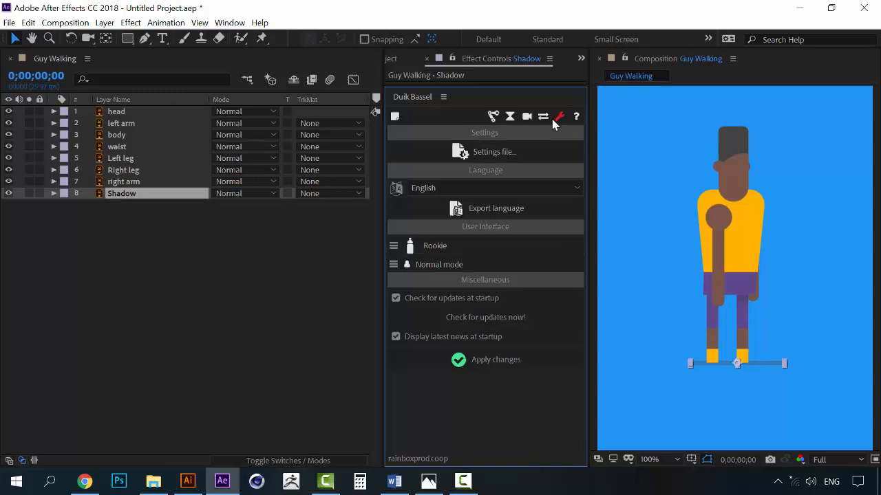
pyautogui.click(438, 252)
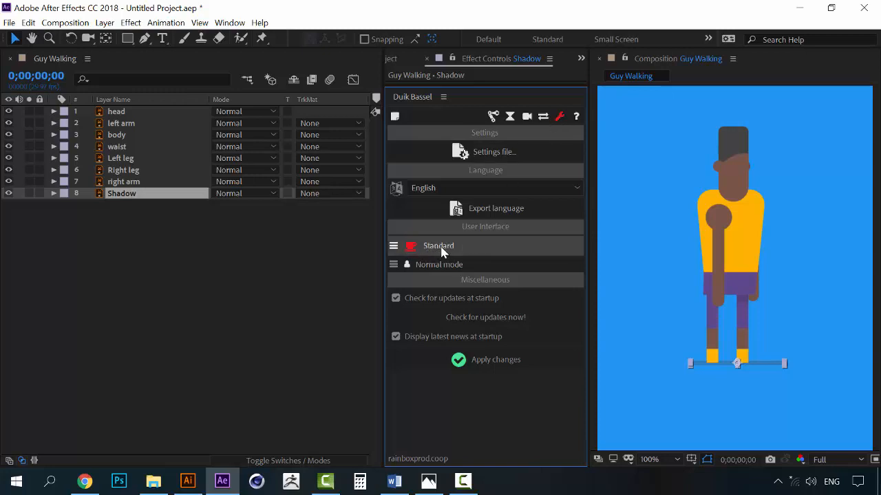
# - View Duik Bassel's Animation tools and return to the Links & constraints section of Rigging
pyautogui.click(510, 117)
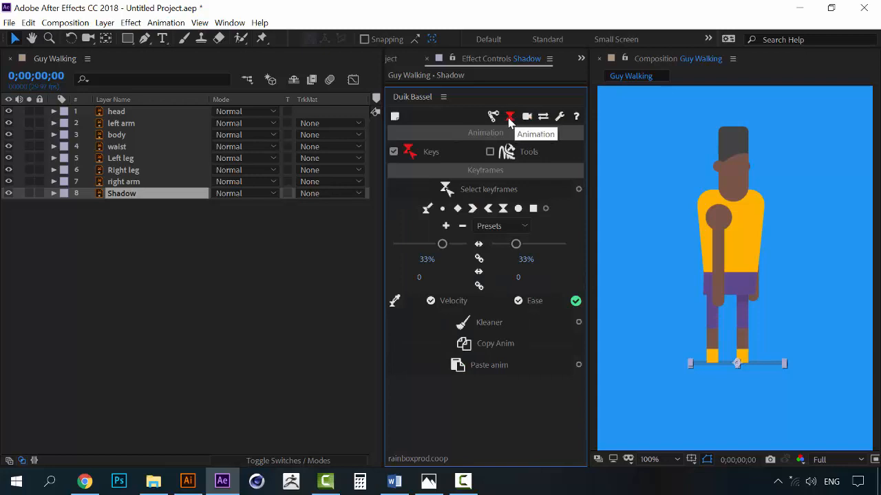
pyautogui.click(493, 117)
pyautogui.click(510, 118)
pyautogui.click(493, 117)
pyautogui.click(464, 152)
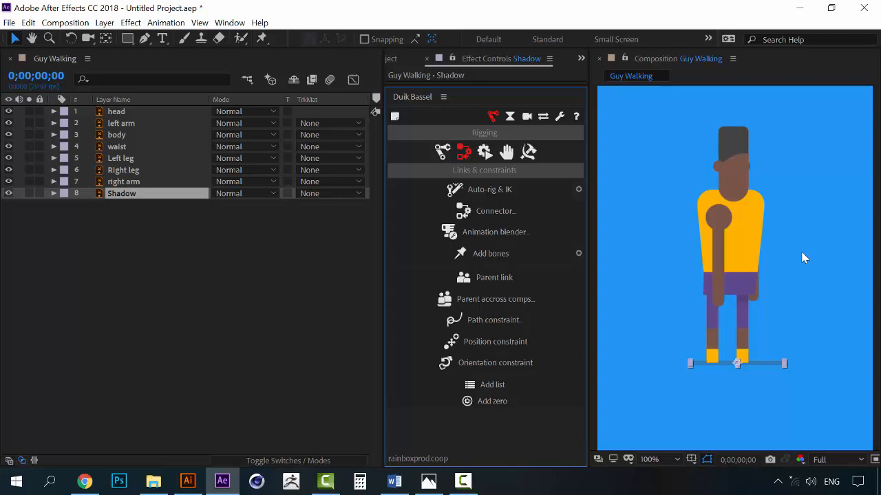
# - Inspect the left arm, right arm and Right leg layers to see which body part each one covers
pyautogui.click(721, 233)
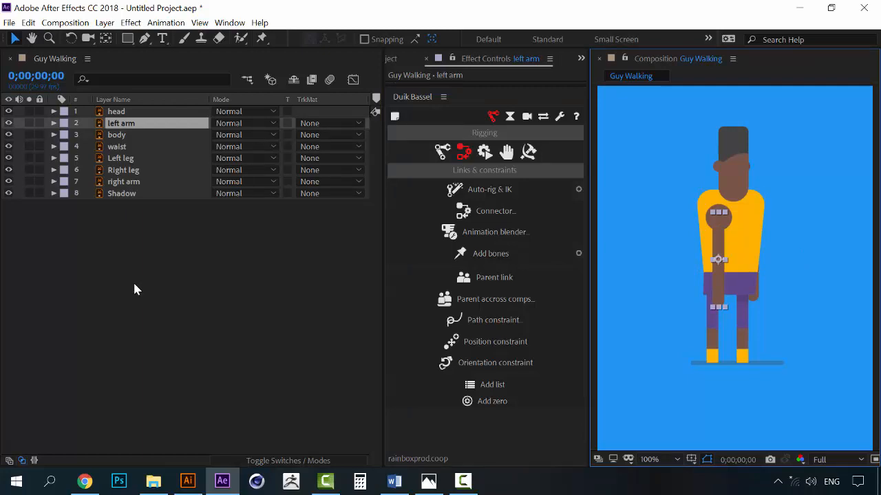
pyautogui.click(124, 180)
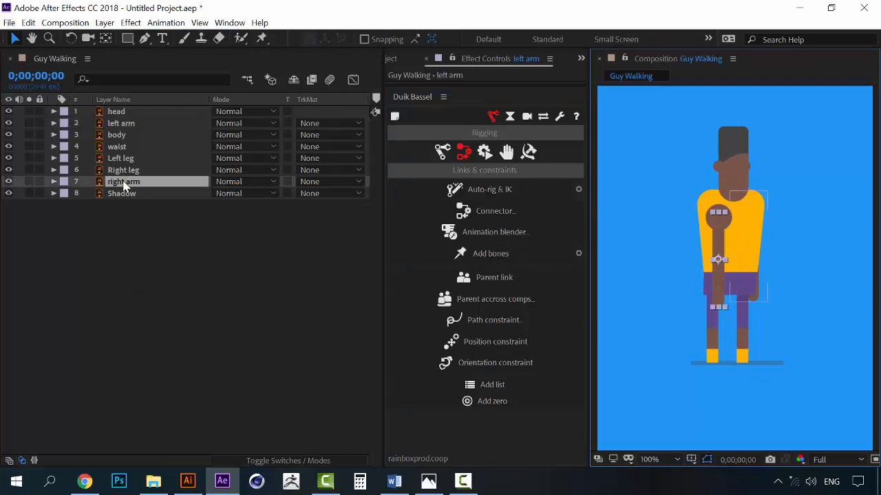
pyautogui.click(124, 171)
pyautogui.click(495, 341)
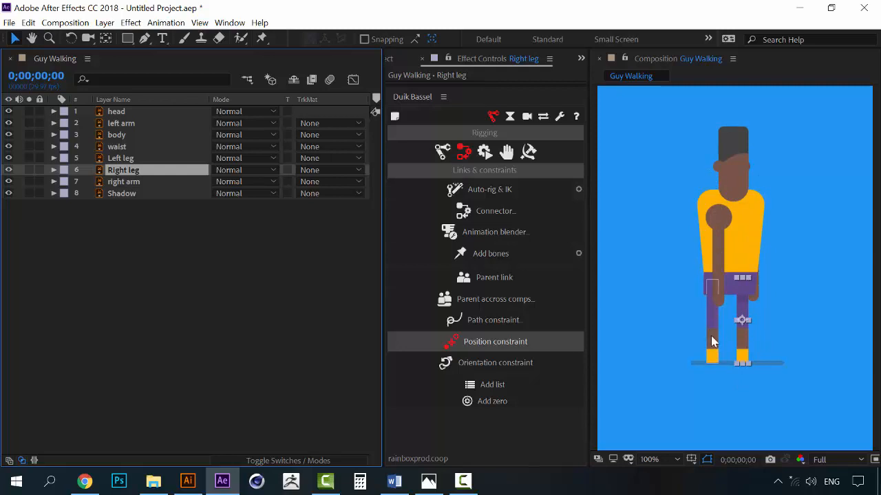
pyautogui.click(127, 182)
pyautogui.click(130, 175)
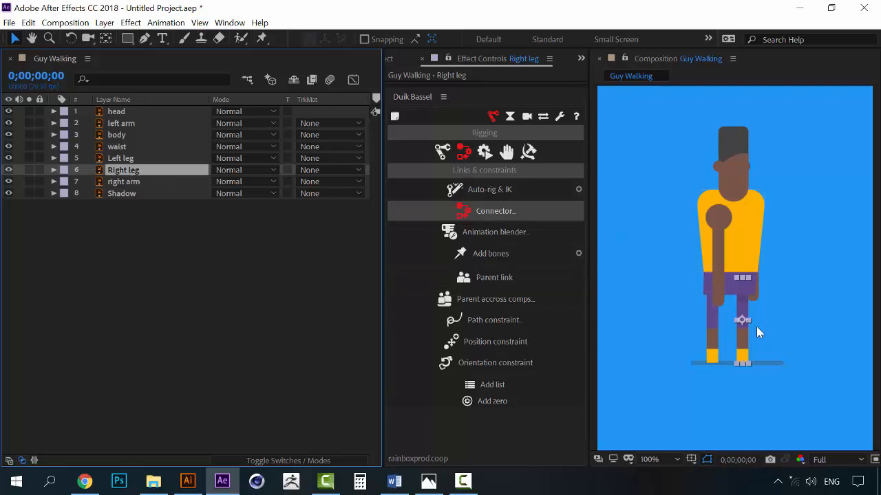
# - Solo the Right leg layer to examine it in isolation and turn soloing off again
pyautogui.press('.')
pyautogui.moveTo(753, 333); pyautogui.dragTo(747, 213)
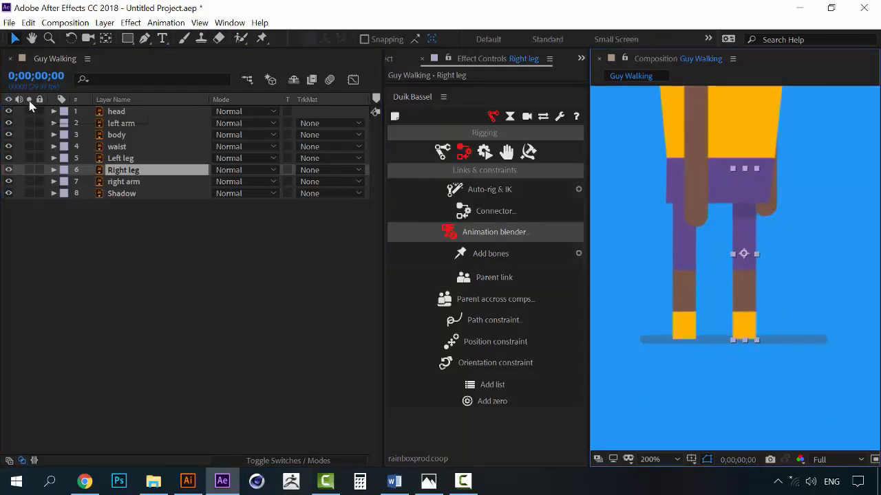
pyautogui.click(29, 170)
pyautogui.click(29, 170)
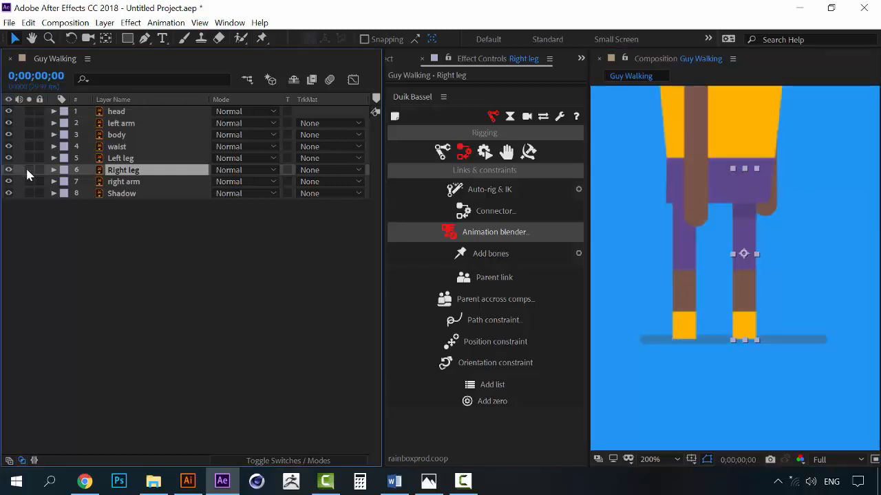
# - Compare the isolated Right leg with the complete character by switching the layer's solo state on and off repeatedly
pyautogui.click(29, 170)
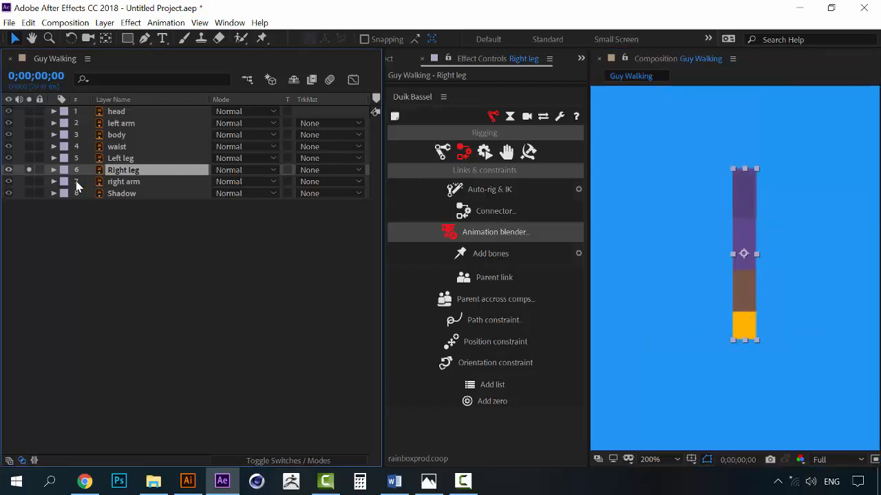
pyautogui.click(29, 170)
pyautogui.click(30, 170)
pyautogui.click(29, 170)
pyautogui.click(29, 170)
pyautogui.click(30, 170)
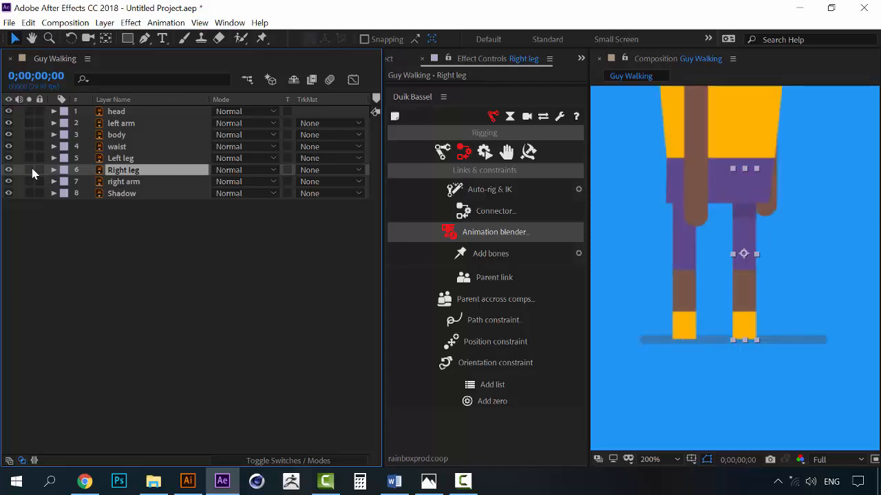
# - Solo the Right leg layer and place three puppet pins on it, at the hip, knee and foot
pyautogui.click(30, 170)
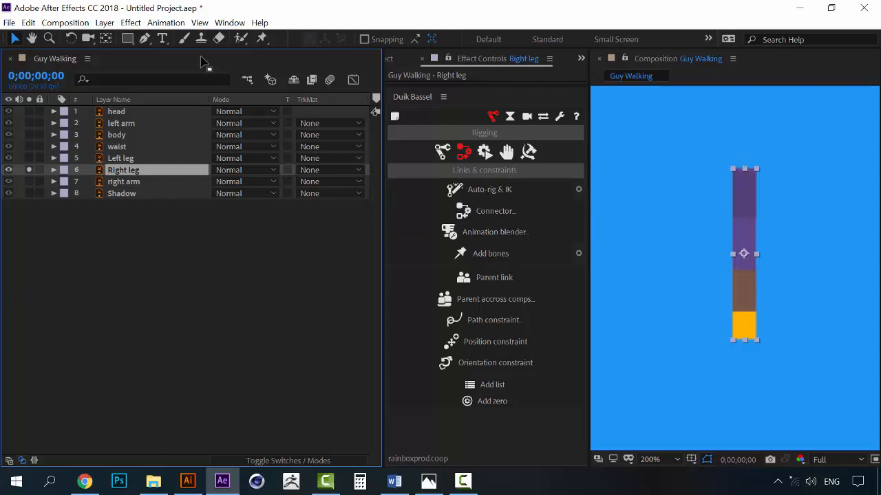
pyautogui.click(262, 38)
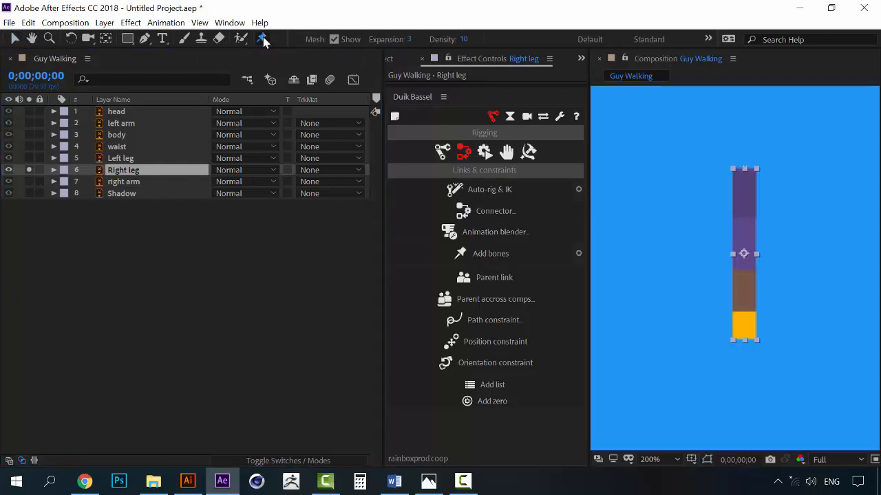
pyautogui.click(745, 177)
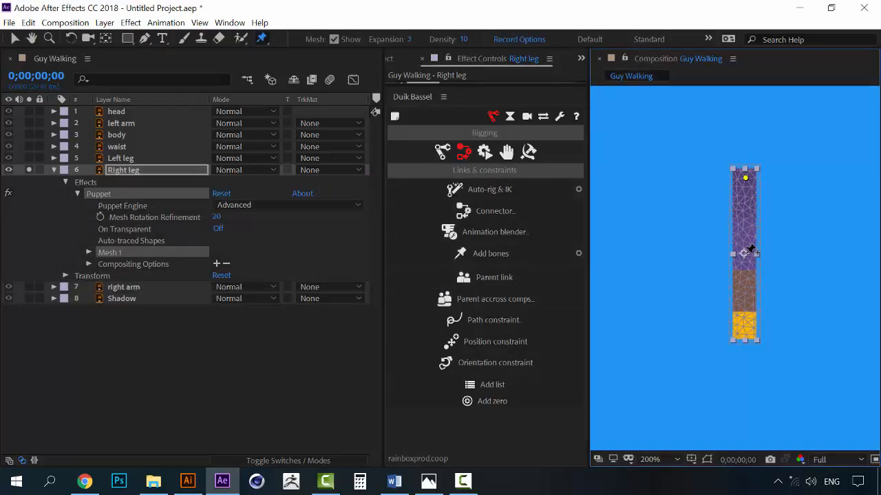
pyautogui.click(745, 253)
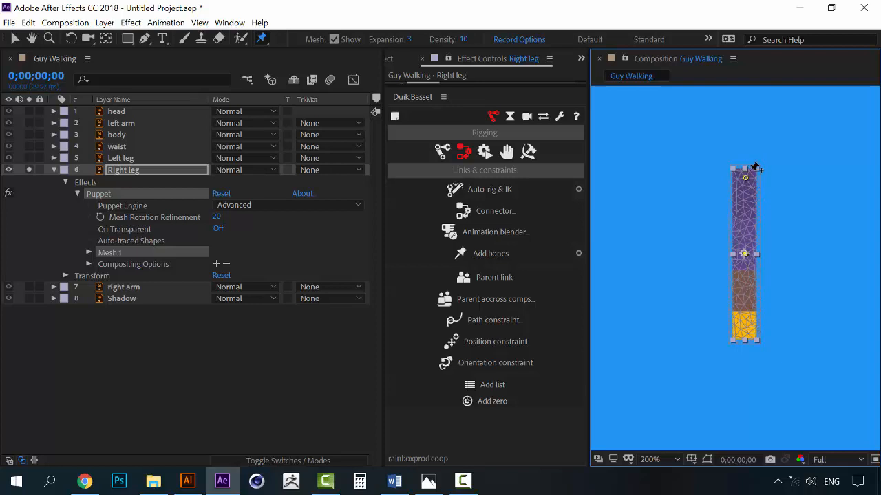
pyautogui.click(746, 325)
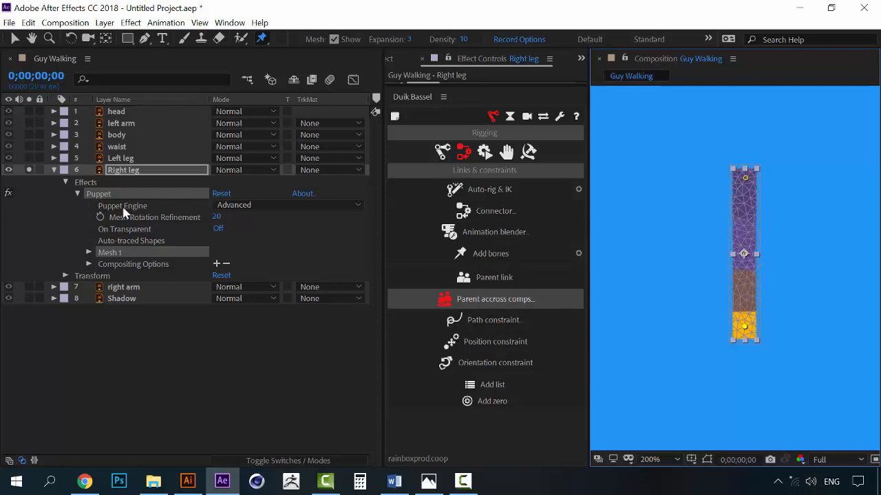
# - Set the Right leg's Puppet Engine to Legacy and its mesh Triangles to 1500
pyautogui.click(90, 253)
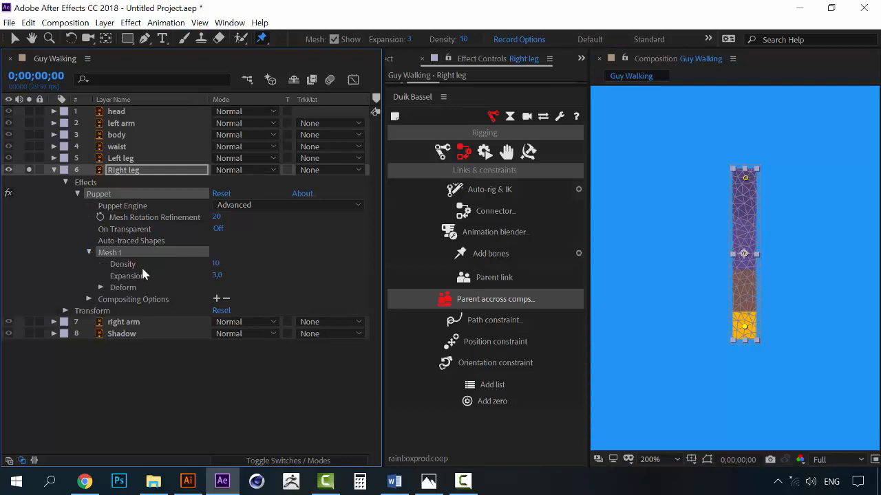
pyautogui.click(100, 288)
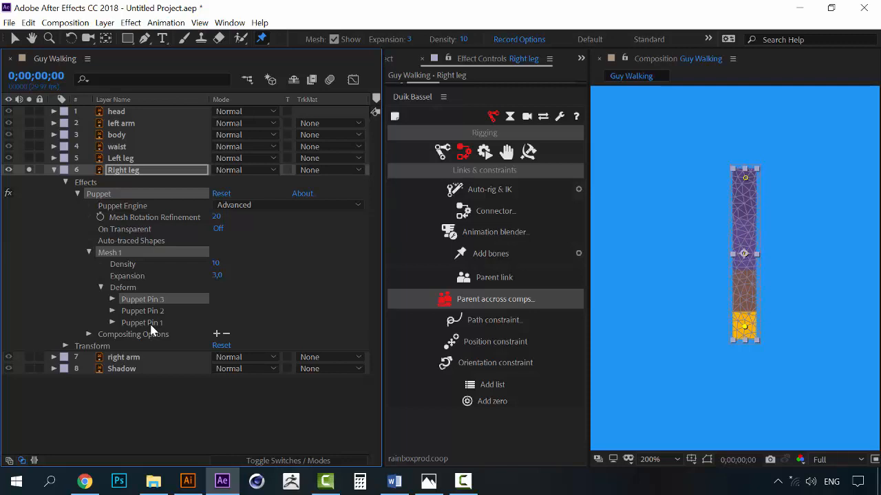
pyautogui.click(145, 209)
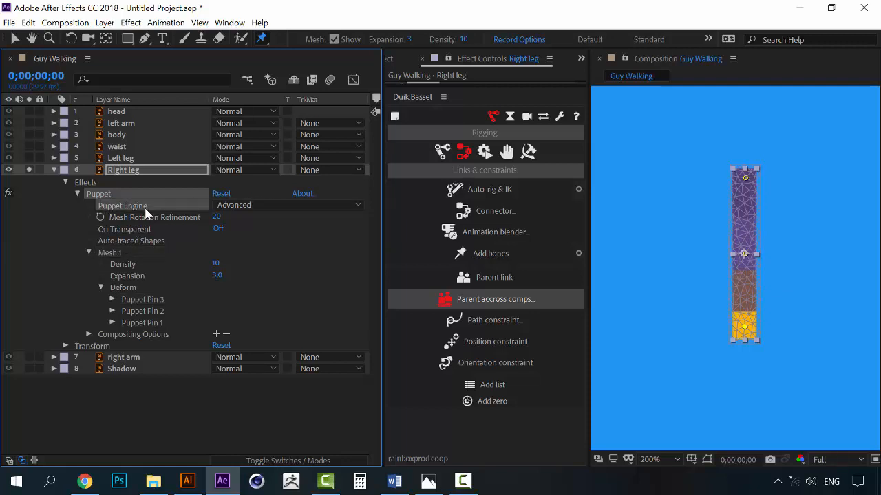
pyautogui.click(249, 210)
pyautogui.click(252, 219)
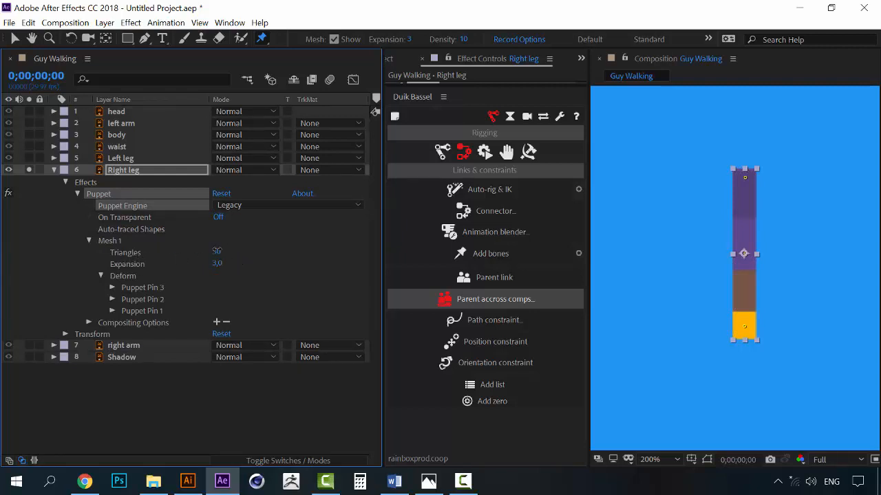
pyautogui.moveTo(218, 251); pyautogui.dragTo(328, 247)
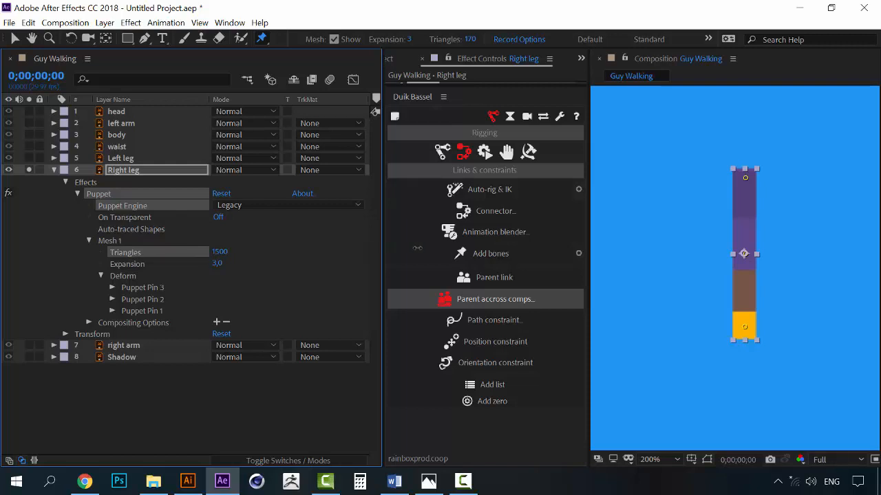
pyautogui.moveTo(439, 248); pyautogui.dragTo(441, 248)
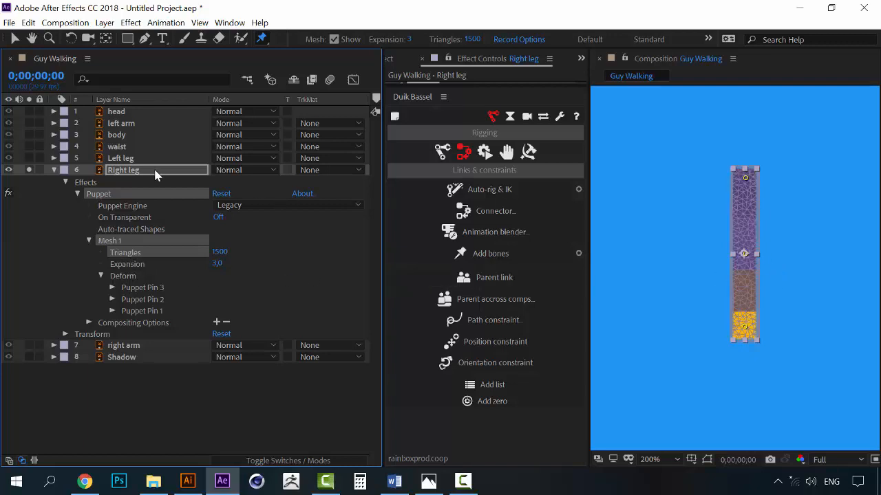
# - Add Duik bones to the Right leg's puppet pins and collapse the layer's properties
pyautogui.click(136, 175)
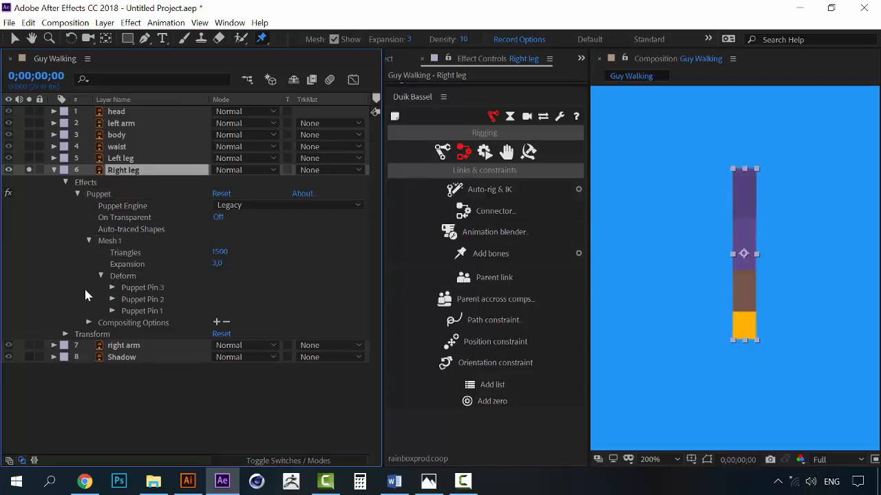
pyautogui.click(100, 193)
pyautogui.click(77, 194)
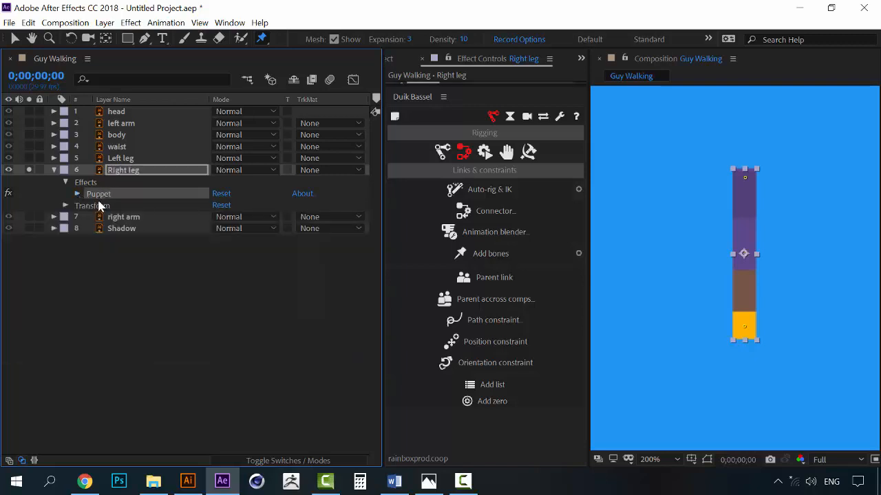
pyautogui.click(447, 149)
pyautogui.click(458, 152)
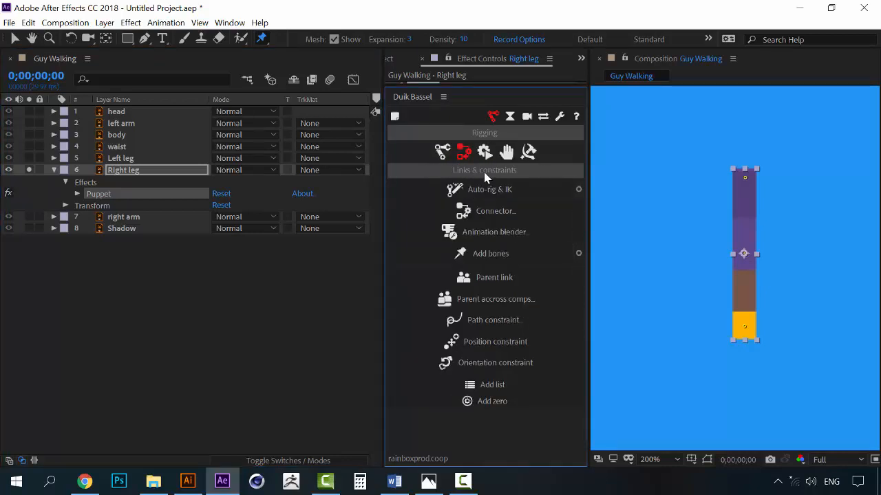
pyautogui.click(501, 256)
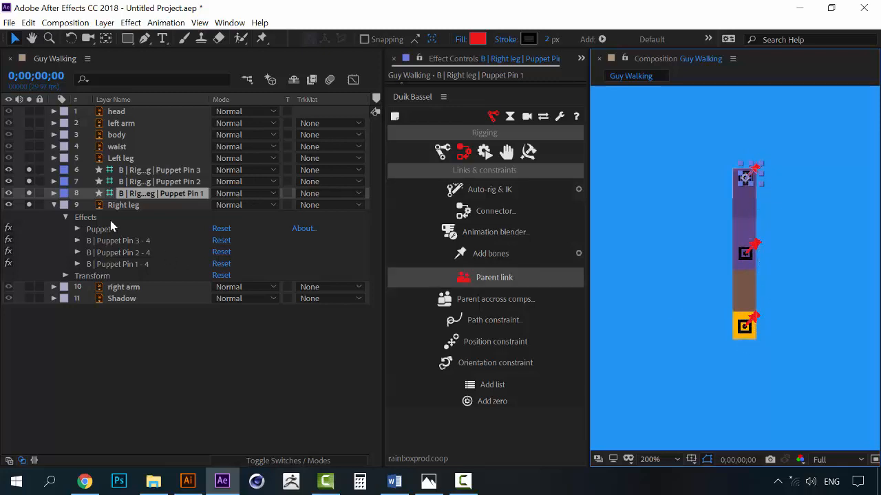
pyautogui.click(79, 205)
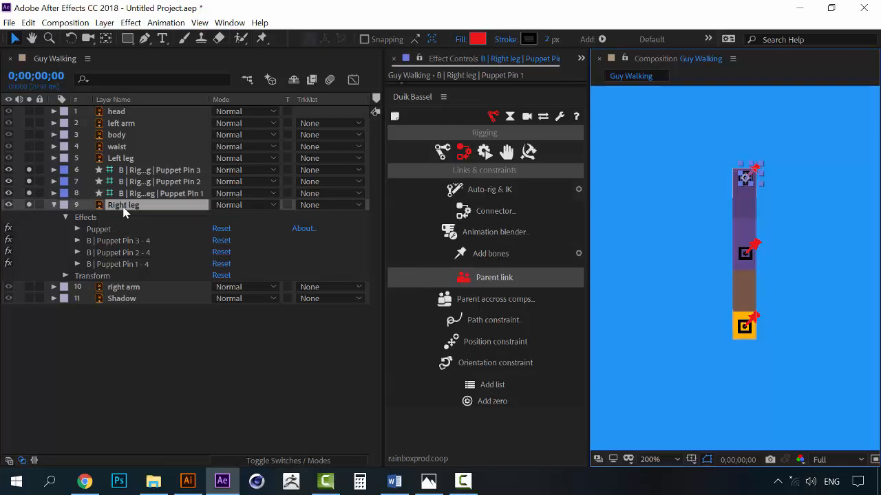
pyautogui.click(53, 205)
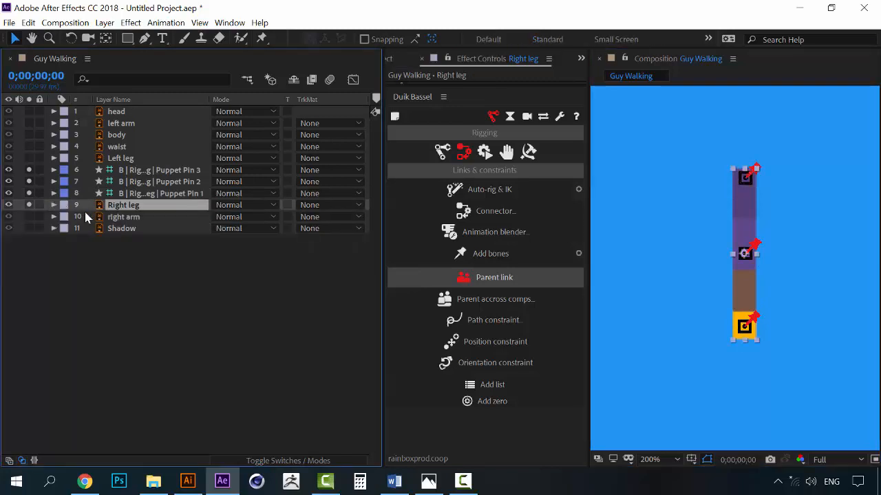
# - Examine the three Right leg bone layers one by one to identify which joint each one controls
pyautogui.click(153, 173)
pyautogui.click(154, 179)
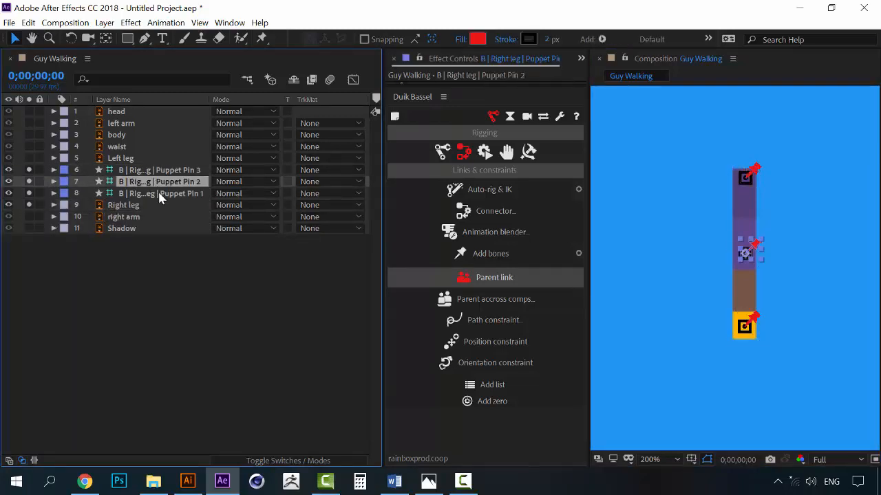
pyautogui.click(161, 172)
pyautogui.click(163, 181)
pyautogui.click(163, 195)
pyautogui.click(163, 173)
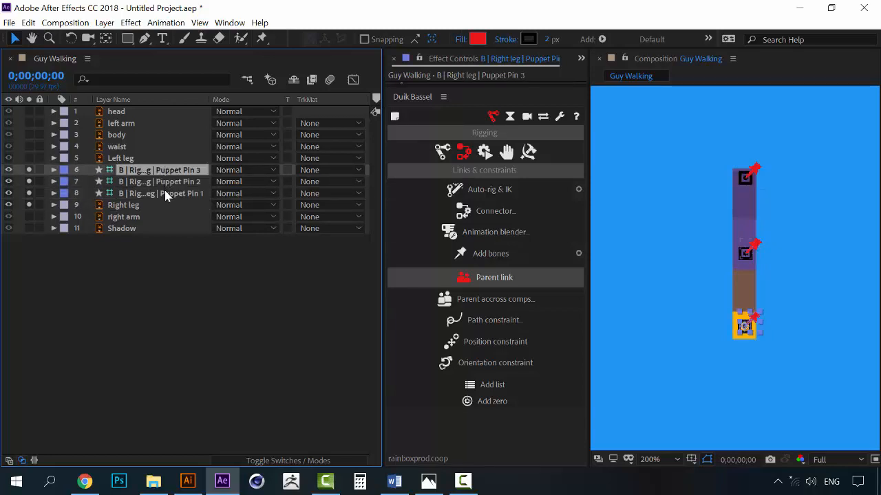
pyautogui.click(171, 185)
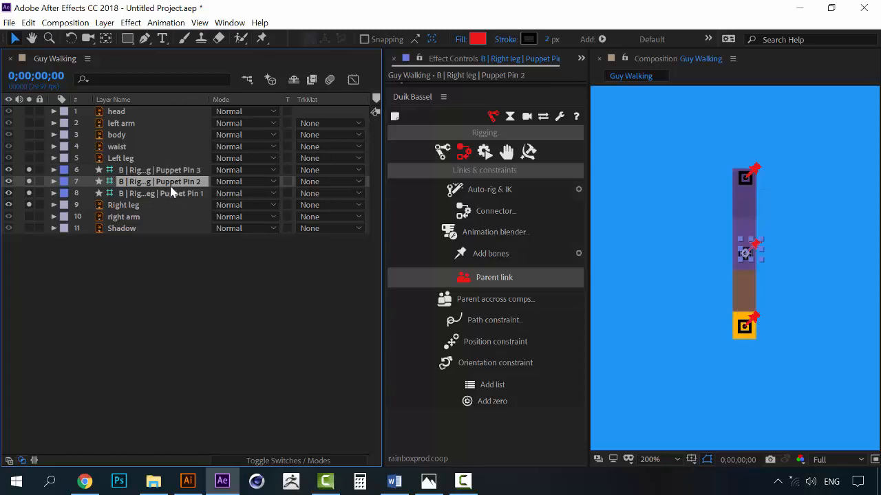
pyautogui.click(173, 194)
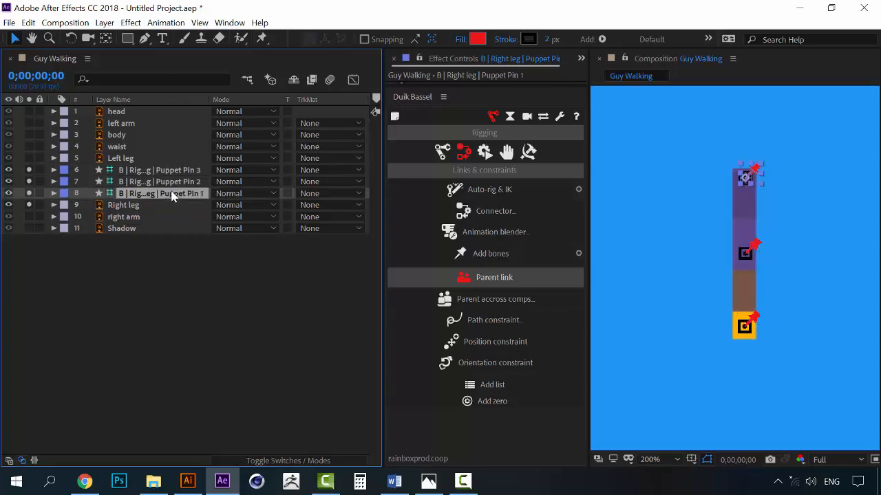
pyautogui.click(170, 172)
pyautogui.click(172, 182)
pyautogui.click(172, 194)
pyautogui.click(166, 172)
pyautogui.click(168, 194)
pyautogui.click(132, 172)
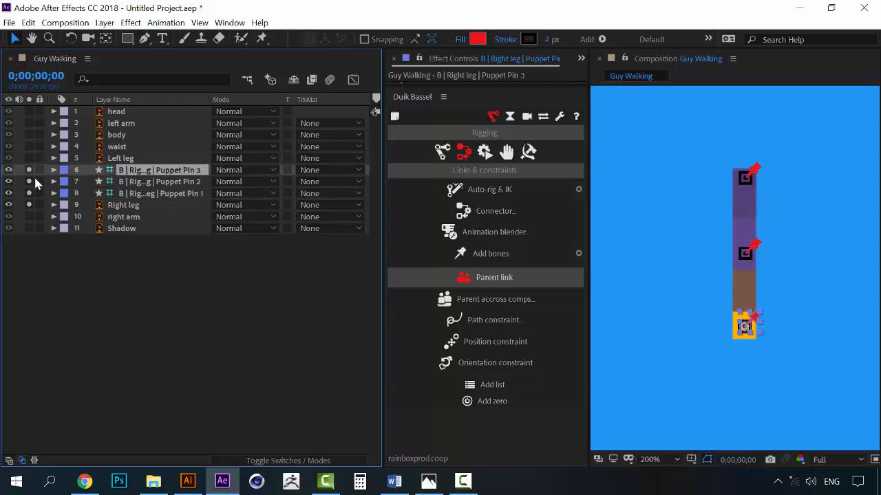
# - Turn off soloing for the Right leg and its bone layers, and solo the right arm layer instead
pyautogui.moveTo(29, 172); pyautogui.dragTo(28, 201)
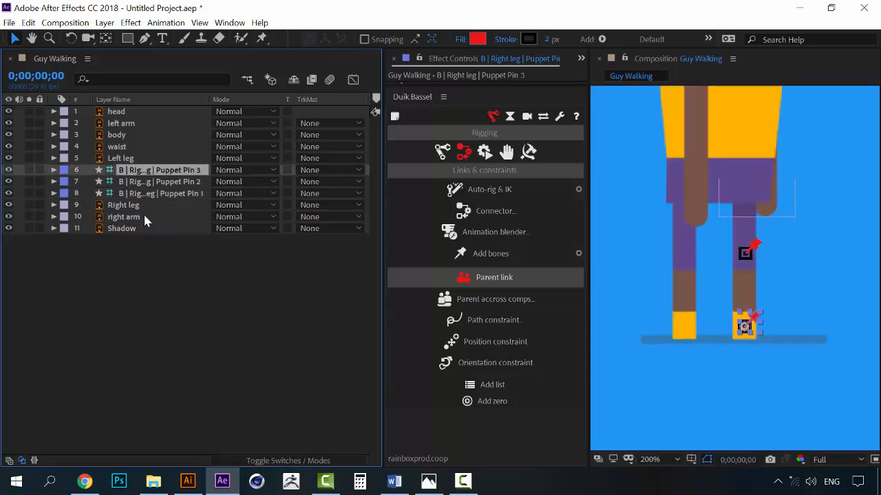
pyautogui.click(29, 216)
pyautogui.press('space')
pyautogui.moveTo(684, 179); pyautogui.dragTo(666, 268)
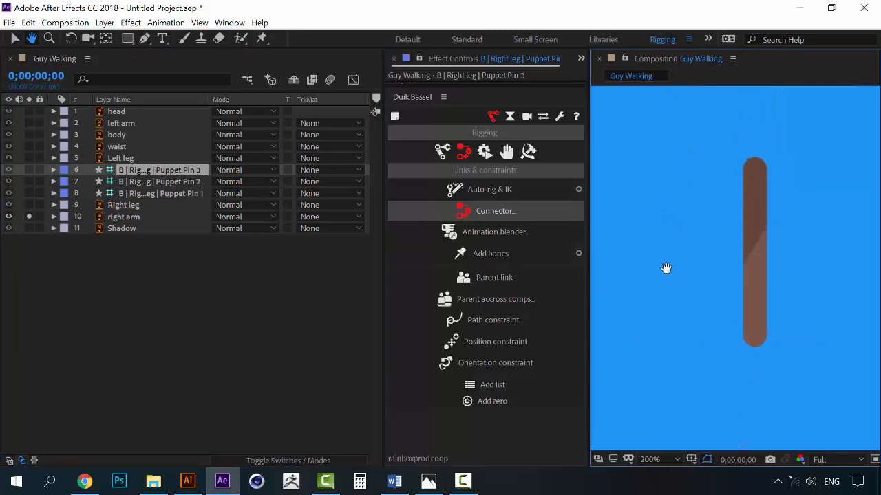
# - Place three puppet pins on the right arm, at the shoulder, elbow and hand
pyautogui.click(261, 38)
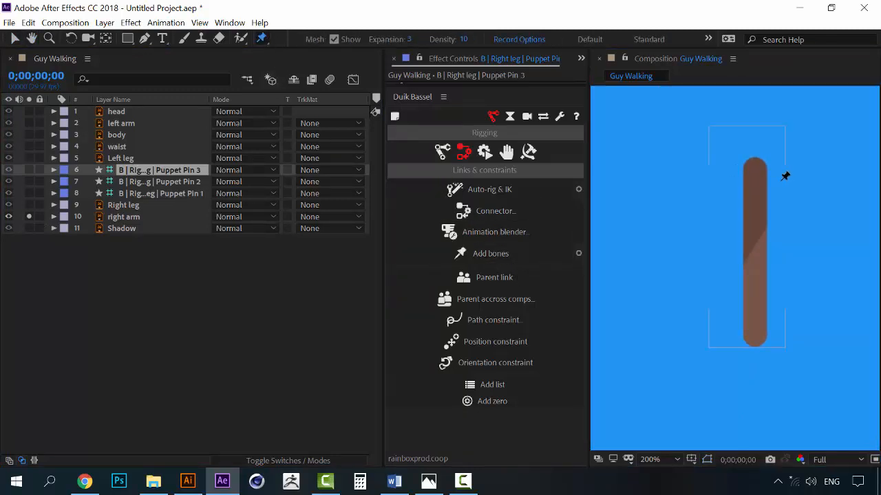
pyautogui.click(757, 169)
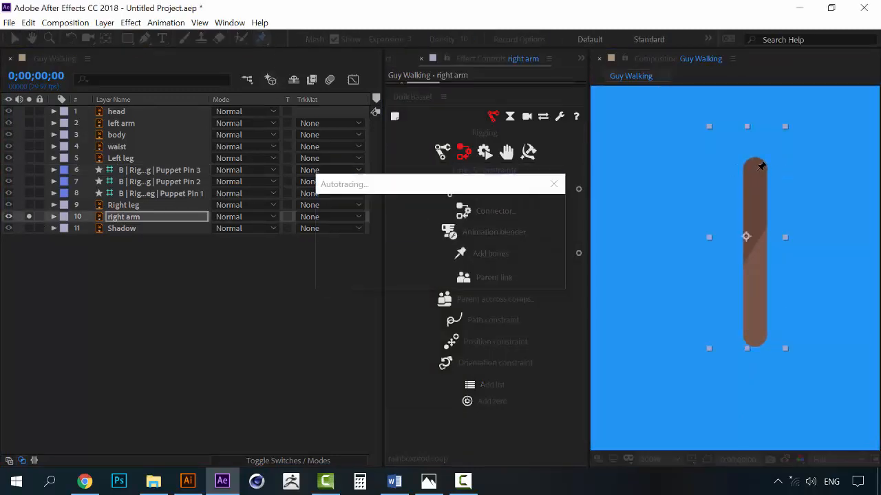
pyautogui.click(756, 246)
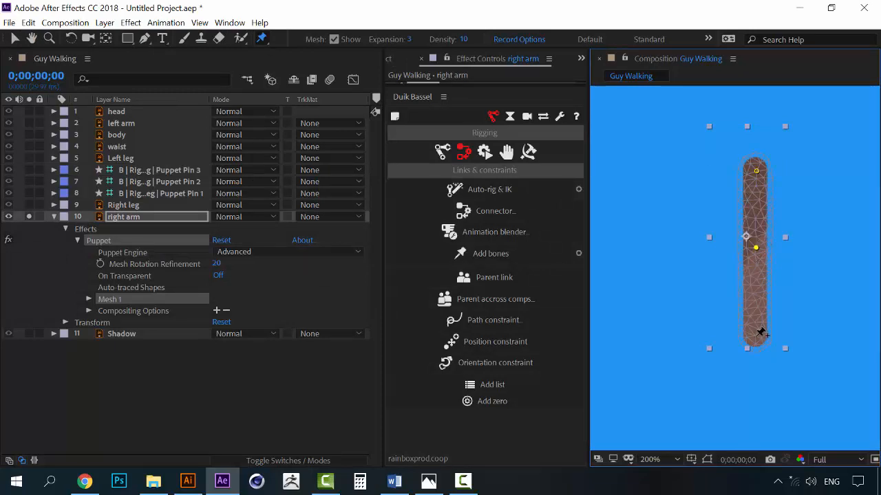
pyautogui.click(755, 335)
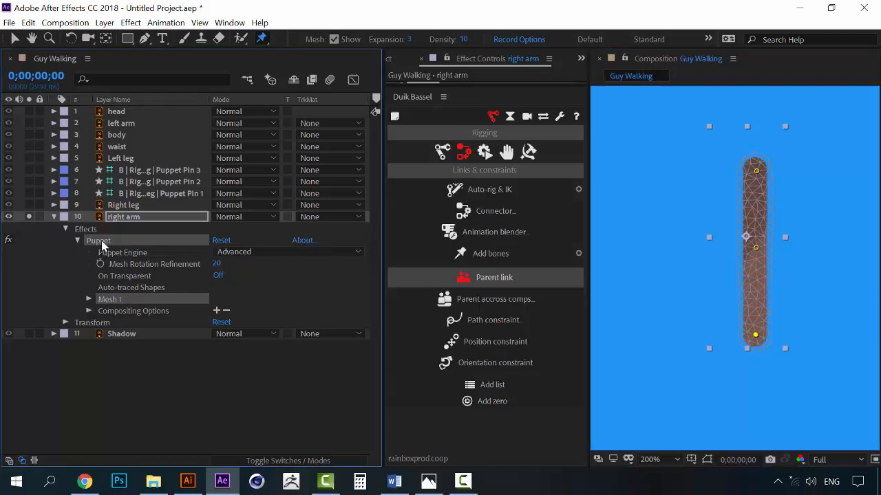
# - Set the right arm's Puppet Engine to Legacy and its mesh Triangles to 1500
pyautogui.click(234, 252)
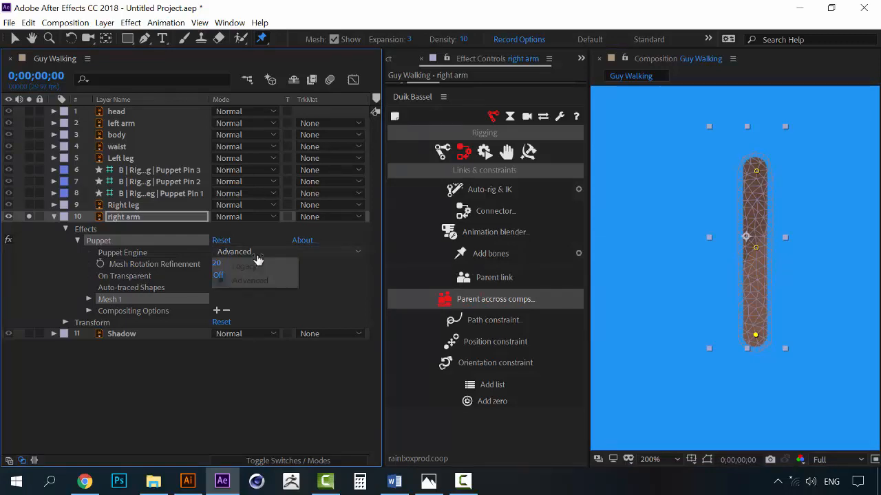
pyautogui.click(252, 267)
pyautogui.click(216, 299)
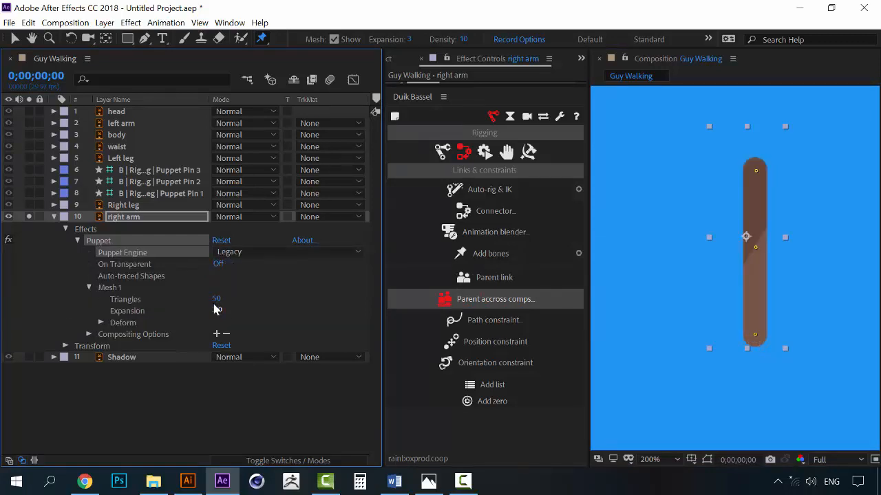
pyautogui.write('1500')
pyautogui.press('Return')
# - Add Duik bones to the right arm's puppet pins and collapse the layer's properties
pyautogui.click(477, 282)
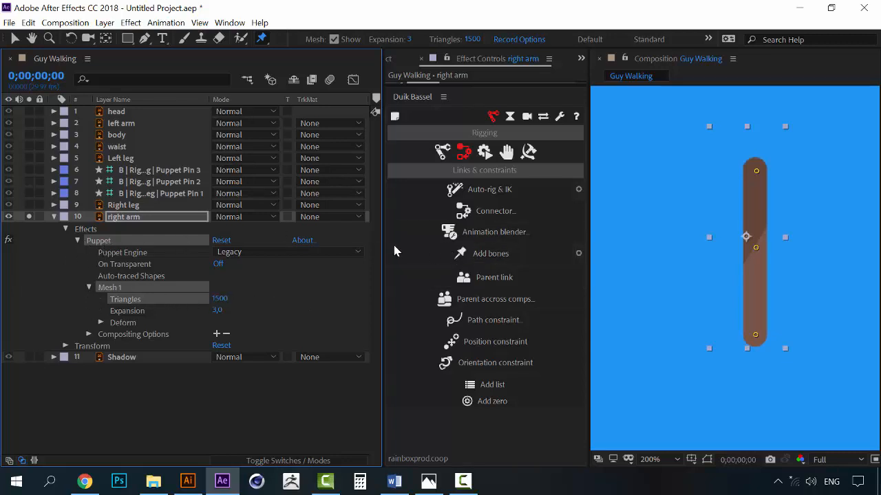
pyautogui.click(503, 256)
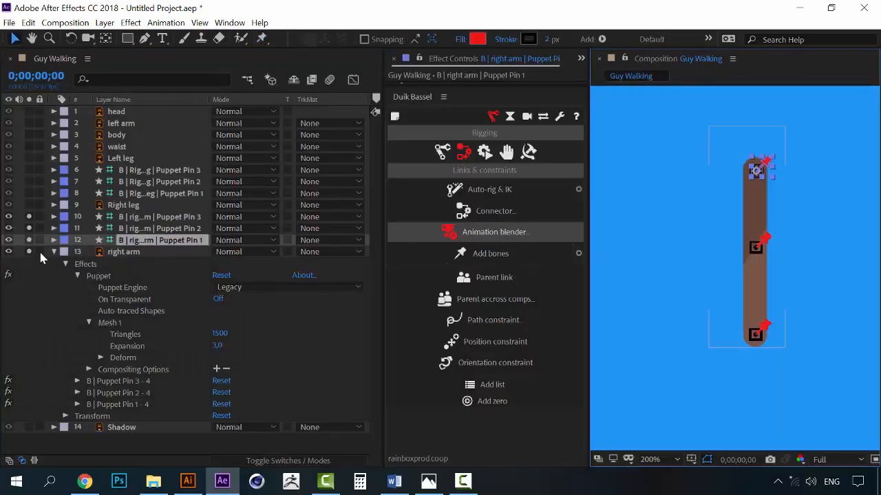
pyautogui.click(55, 252)
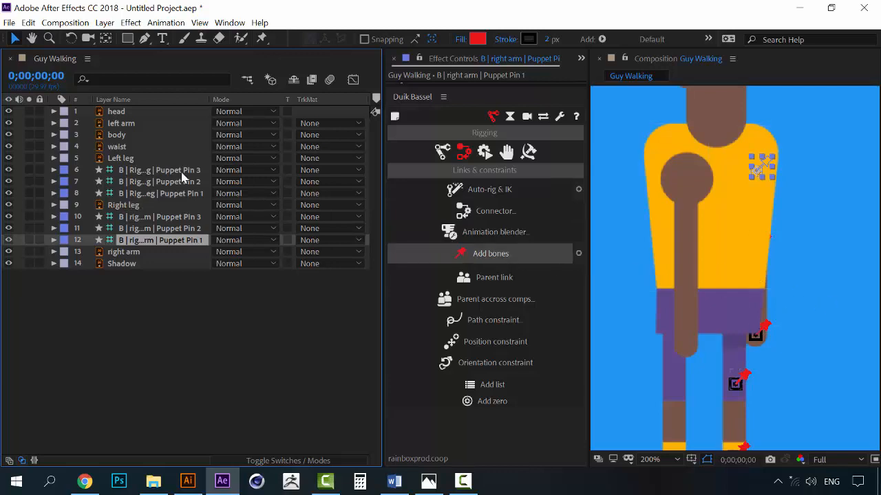
# - Solo the Left leg layer so the whole leg can be worked on by itself
pyautogui.click(121, 159)
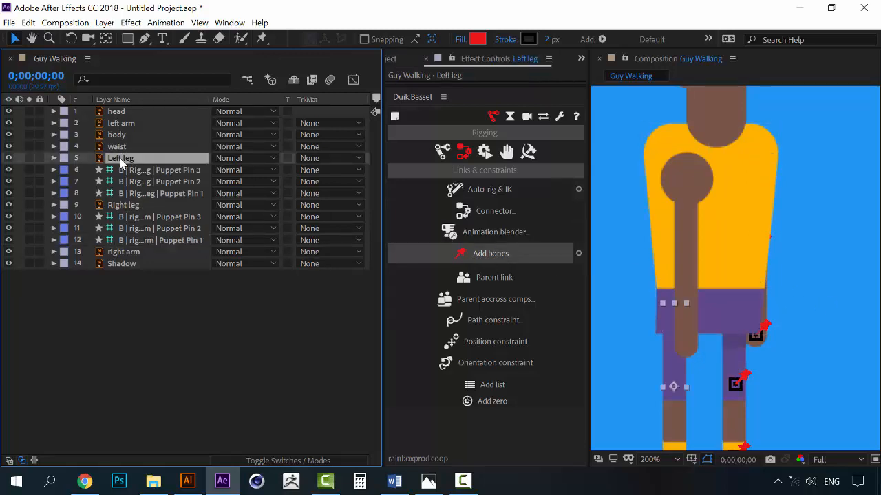
pyautogui.click(29, 158)
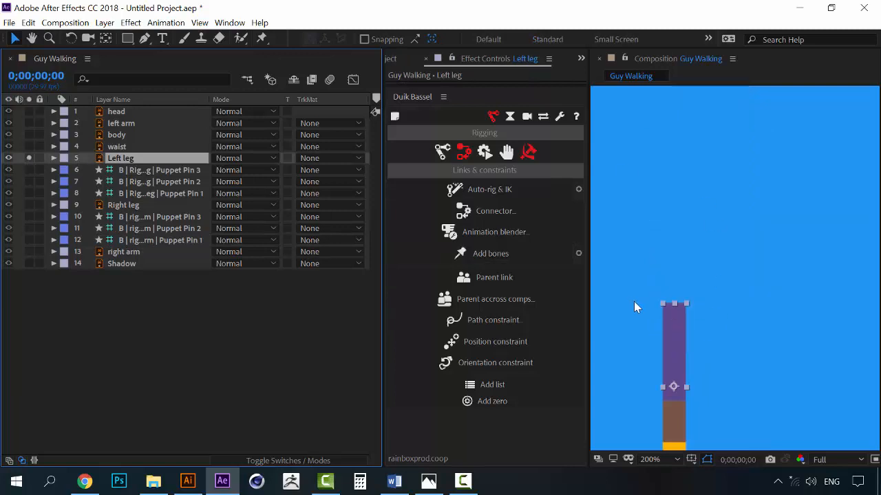
pyautogui.press('h')
pyautogui.moveTo(654, 213); pyautogui.dragTo(654, 129)
pyautogui.press('v')
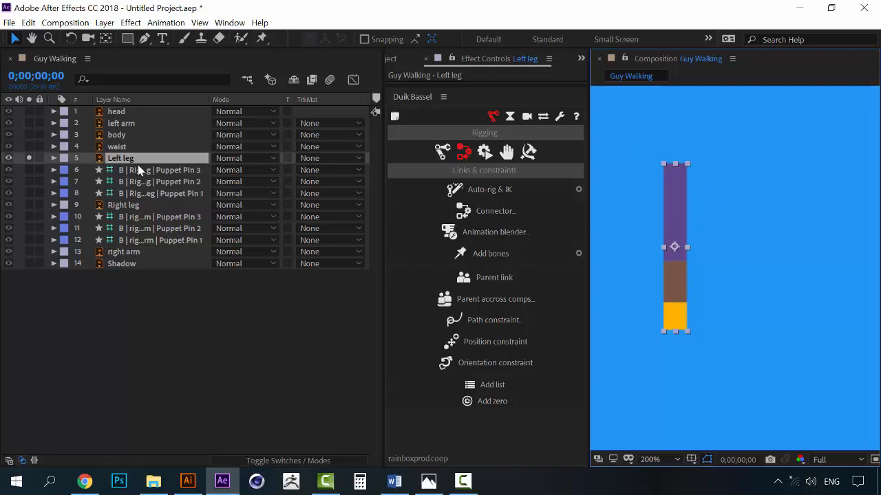
# - Place three puppet pins on the left leg, at the hip, knee and foot
pyautogui.click(262, 38)
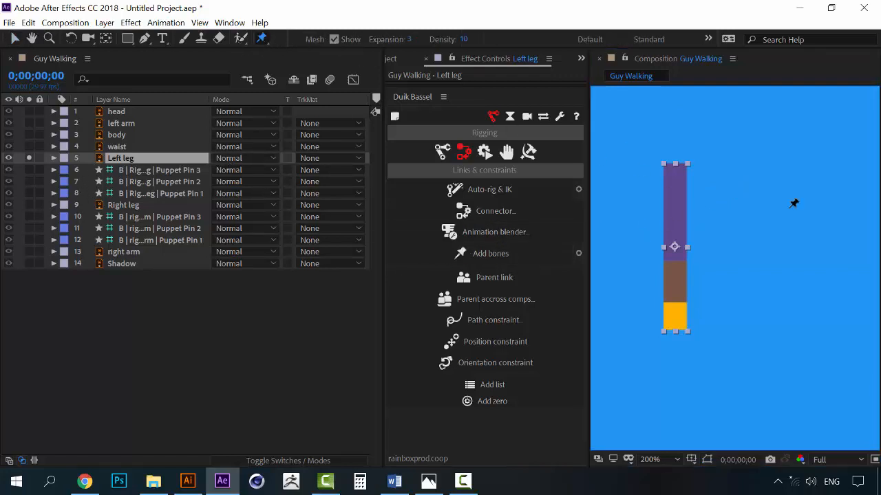
pyautogui.click(675, 175)
pyautogui.click(674, 246)
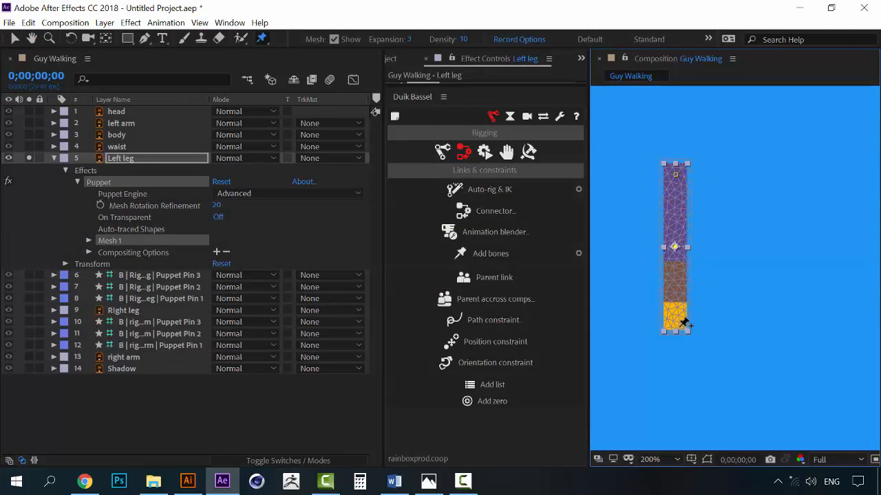
pyautogui.click(675, 320)
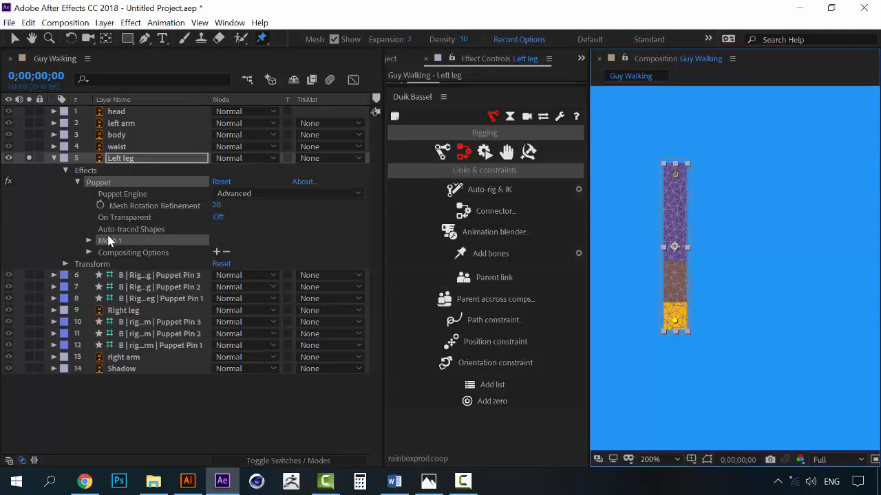
# - Set the left leg's Puppet Engine to Legacy and its mesh Triangles to 1500
pyautogui.click(234, 193)
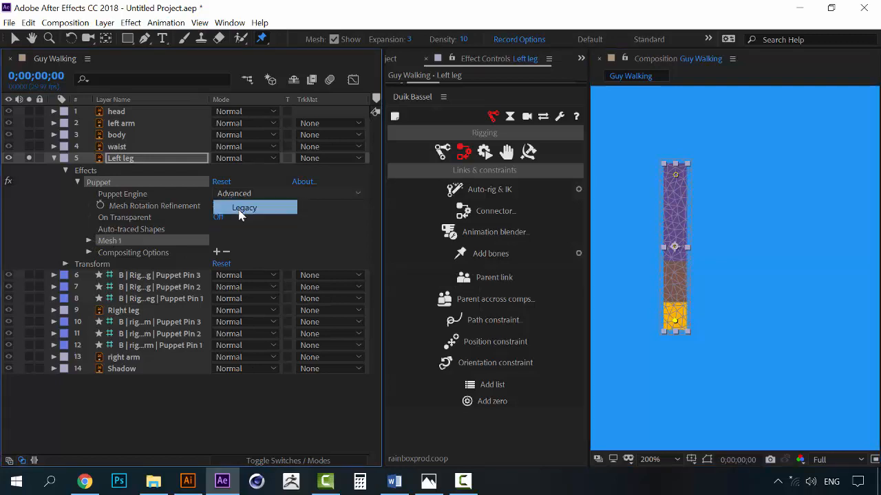
pyautogui.click(231, 205)
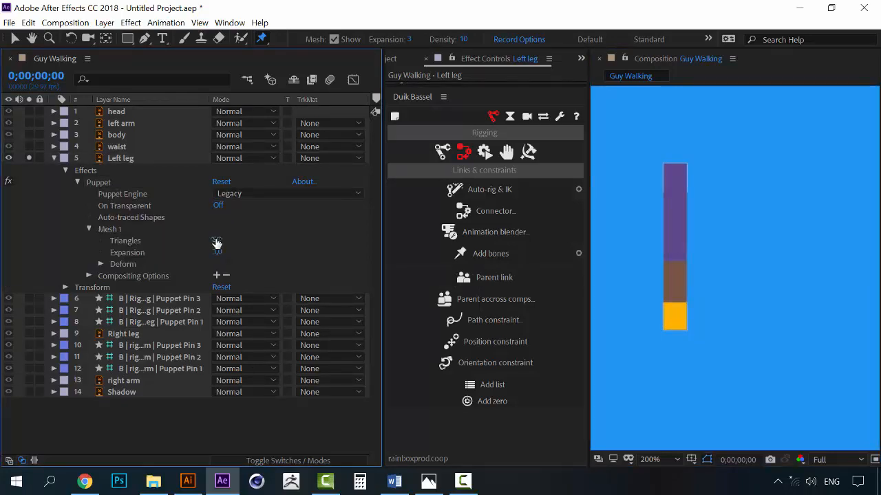
pyautogui.moveTo(216, 241); pyautogui.dragTo(446, 235)
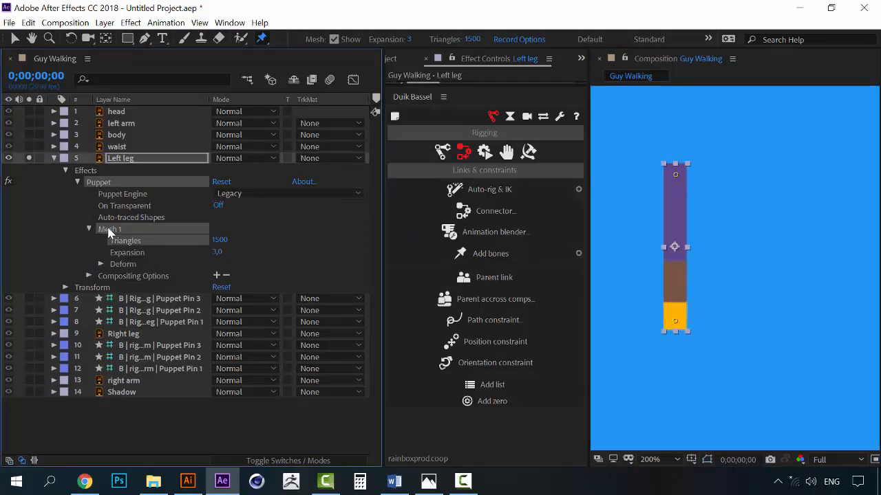
# - Add Duik bones to the left leg's puppet pins and turn off soloing for the leg and its bone layers
pyautogui.click(496, 255)
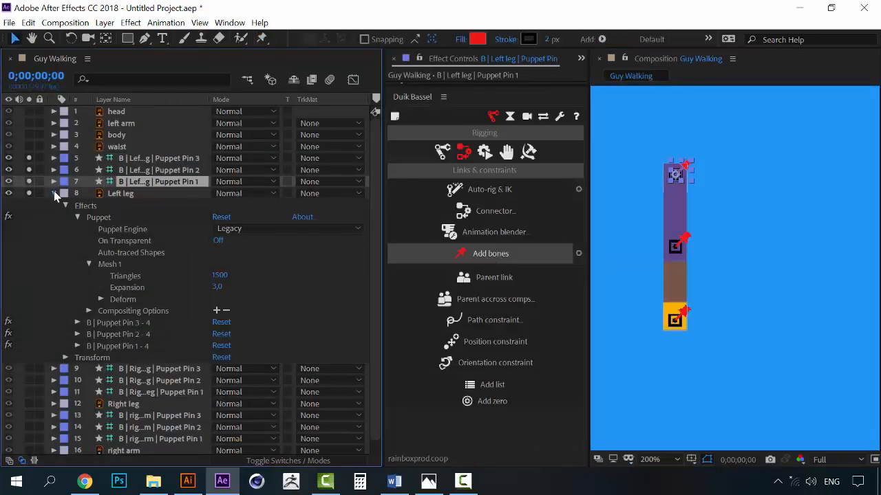
pyautogui.click(54, 192)
pyautogui.click(146, 160)
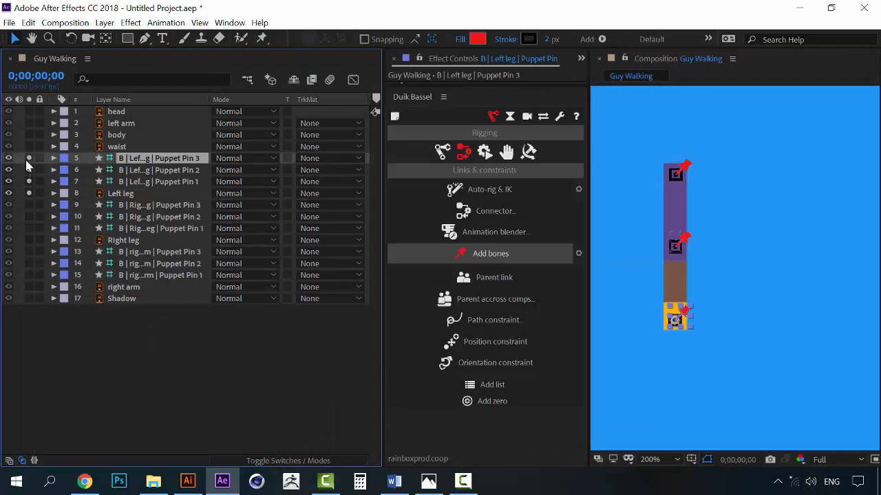
pyautogui.moveTo(27, 159); pyautogui.dragTo(29, 193)
# - Solo the left arm layer so the whole arm can be worked on by itself
pyautogui.click(121, 136)
pyautogui.click(122, 123)
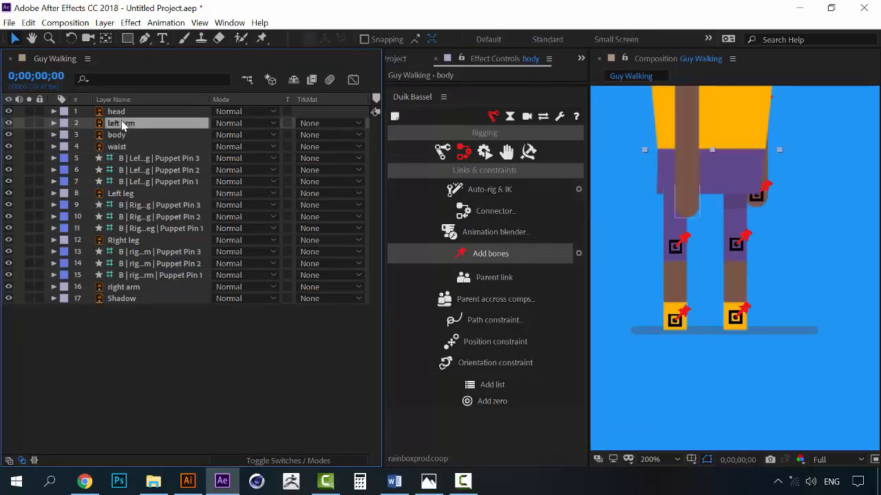
pyautogui.click(29, 123)
pyautogui.press('h')
pyautogui.moveTo(664, 187); pyautogui.dragTo(663, 282)
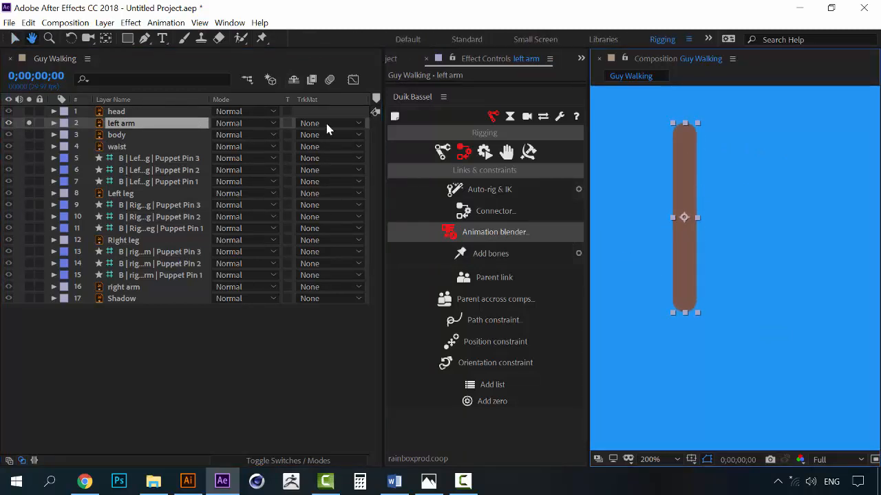
pyautogui.press('v')
# - Place three puppet pins on the left arm, at the shoulder, elbow and hand
pyautogui.click(263, 38)
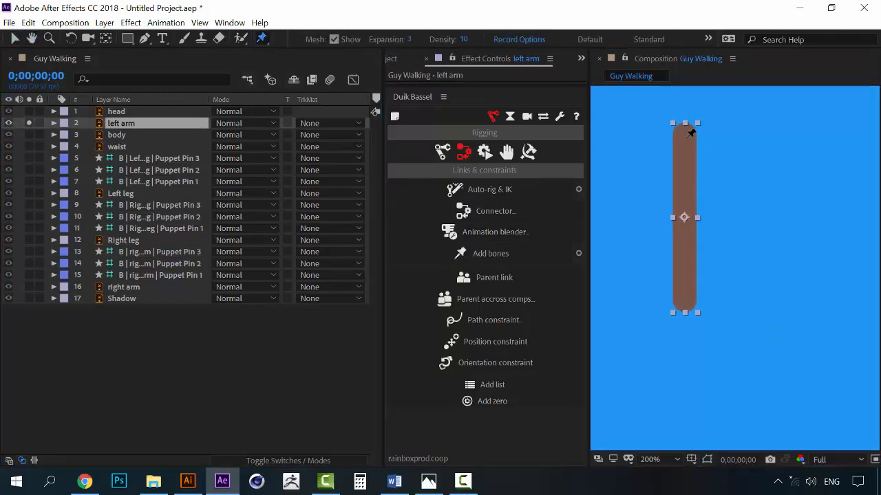
pyautogui.click(687, 133)
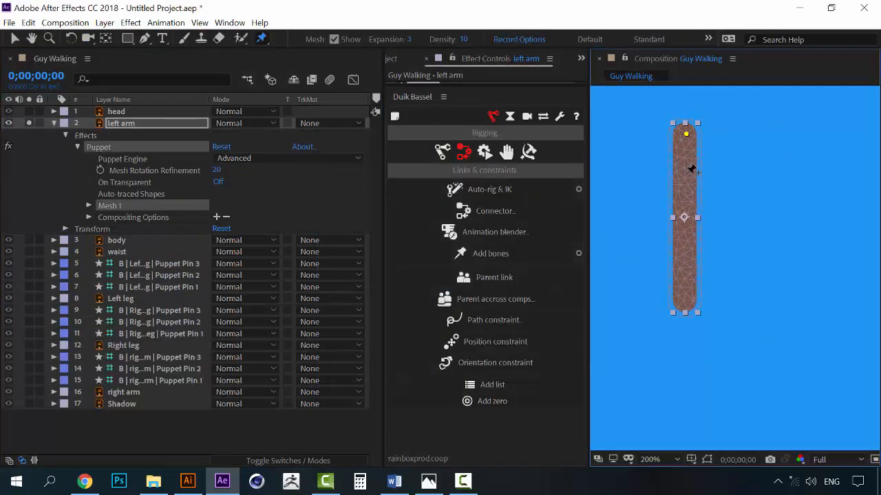
pyautogui.click(685, 218)
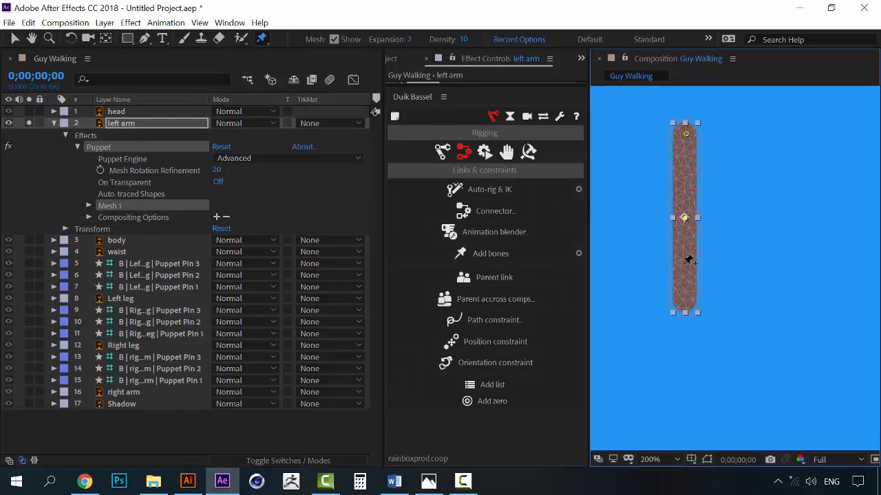
pyautogui.click(686, 299)
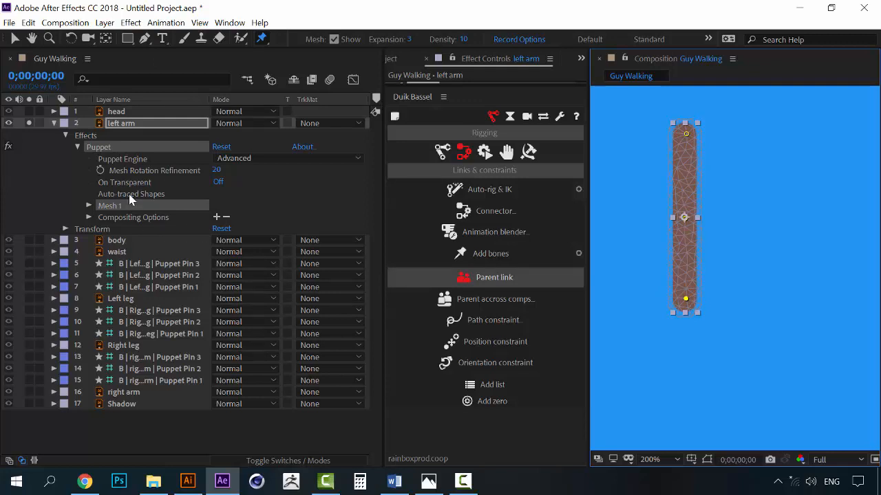
# - Set the left arm's Puppet Engine to Legacy and its mesh Triangles to 1500
pyautogui.click(227, 159)
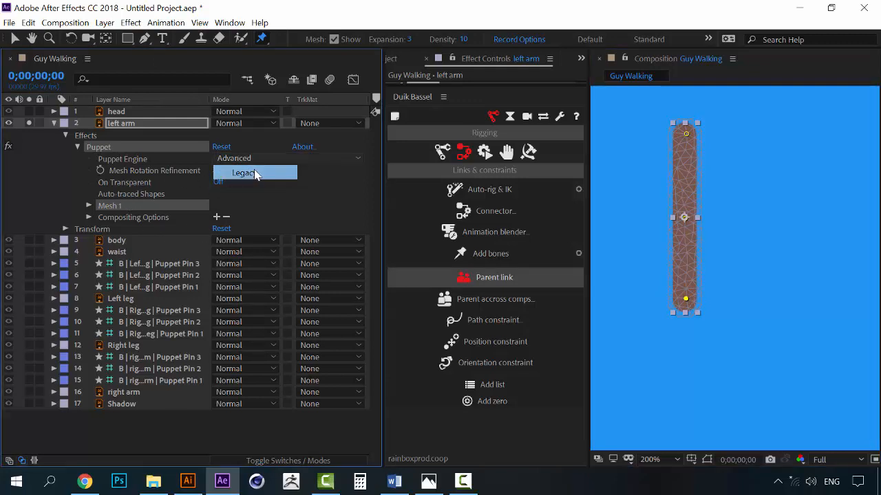
pyautogui.click(227, 173)
pyautogui.click(218, 206)
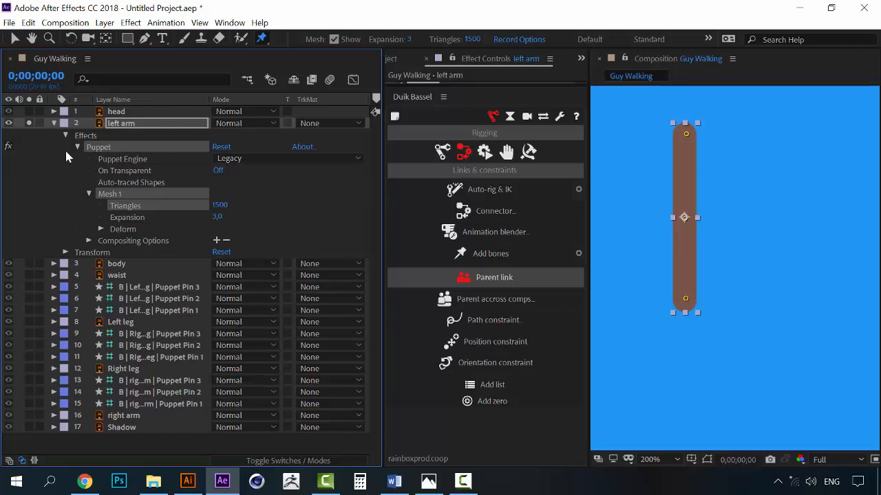
# - Add Duik bones to the left arm's puppet pins and turn off soloing for the arm and its bone layers
pyautogui.click(122, 147)
pyautogui.click(499, 253)
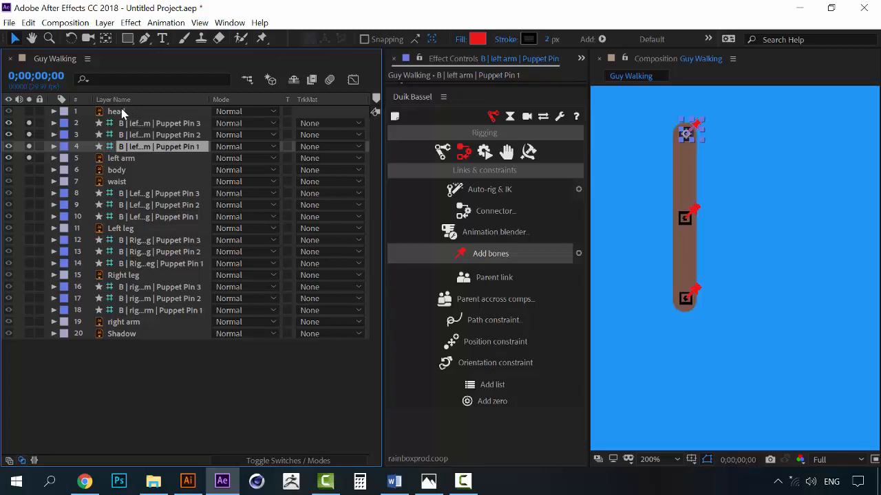
pyautogui.moveTo(29, 125); pyautogui.dragTo(31, 154)
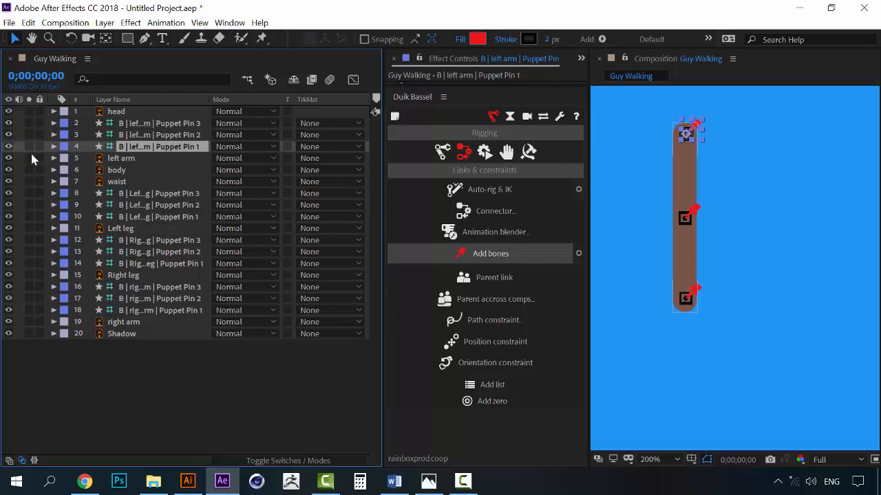
# - Place one puppet pin at the center of the waist layer
pyautogui.click(119, 173)
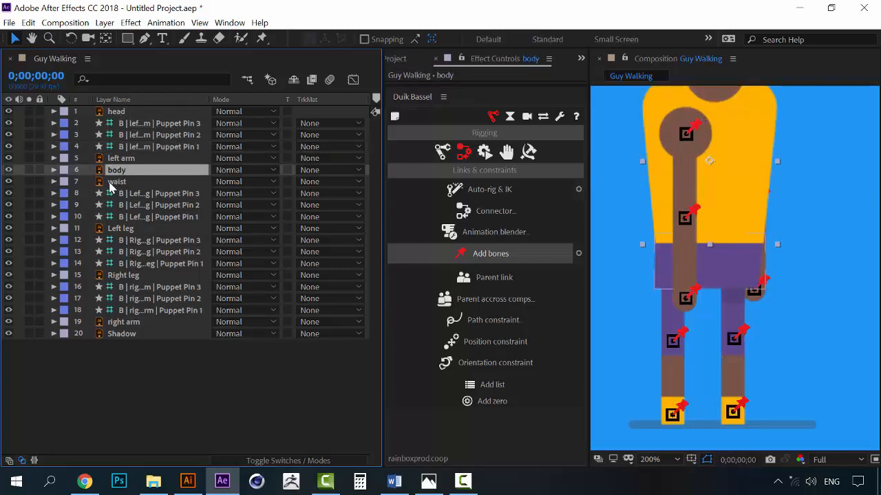
pyautogui.click(114, 182)
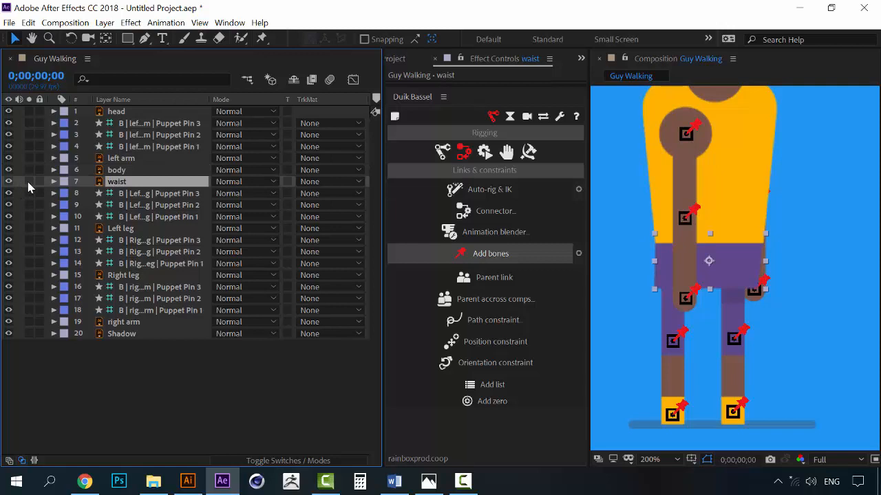
pyautogui.click(262, 37)
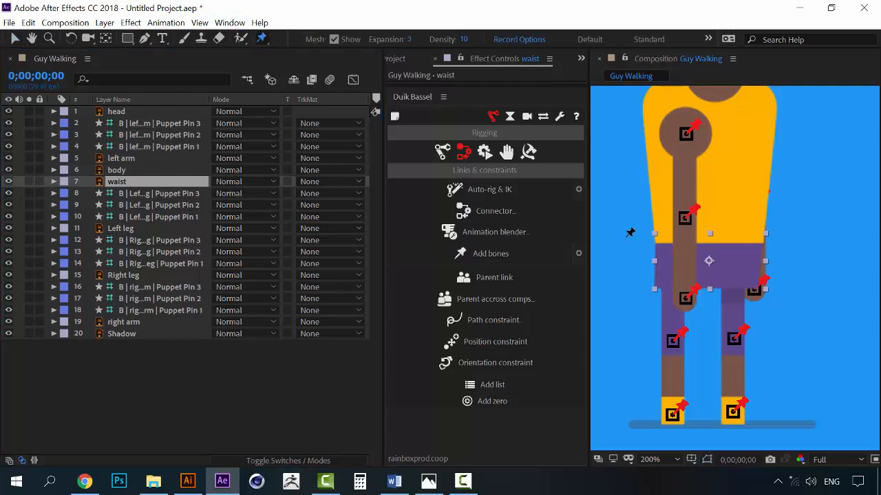
pyautogui.click(710, 259)
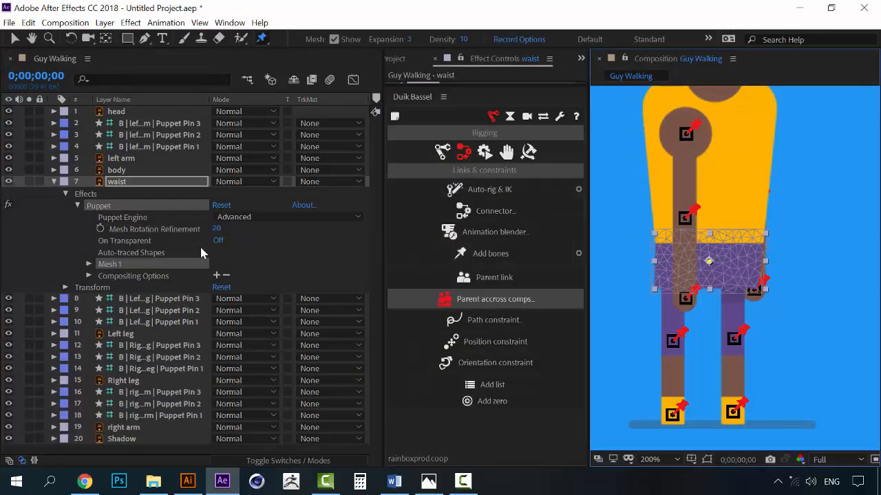
# - Set the waist's Puppet Engine to Legacy with 1500 mesh Triangles, and add a Duik bone to its pin
pyautogui.click(246, 218)
pyautogui.click(231, 229)
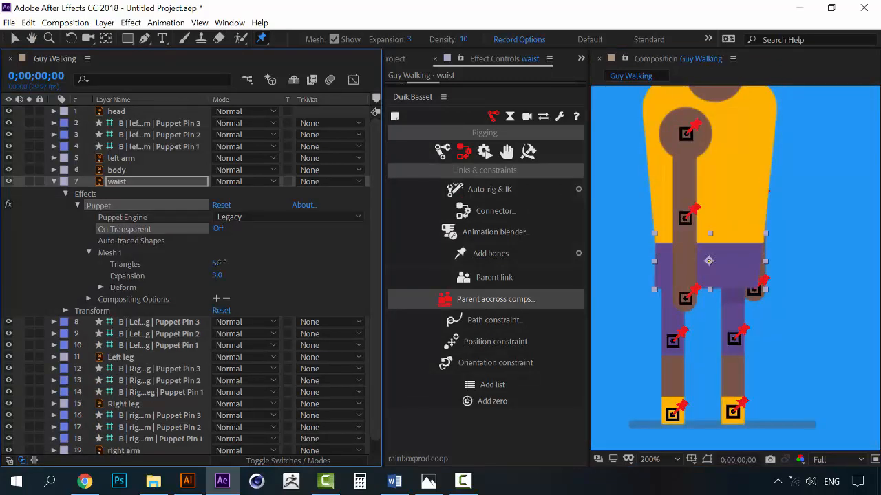
pyautogui.moveTo(219, 263); pyautogui.dragTo(343, 257)
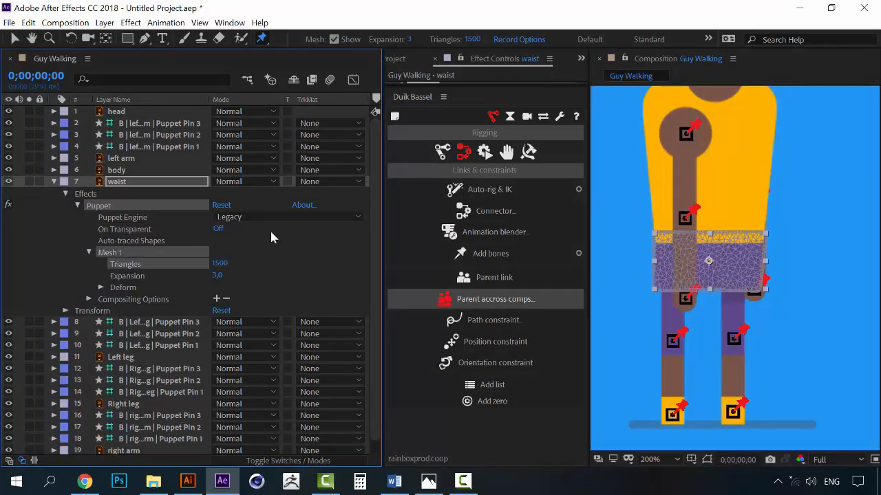
pyautogui.click(54, 181)
pyautogui.click(485, 254)
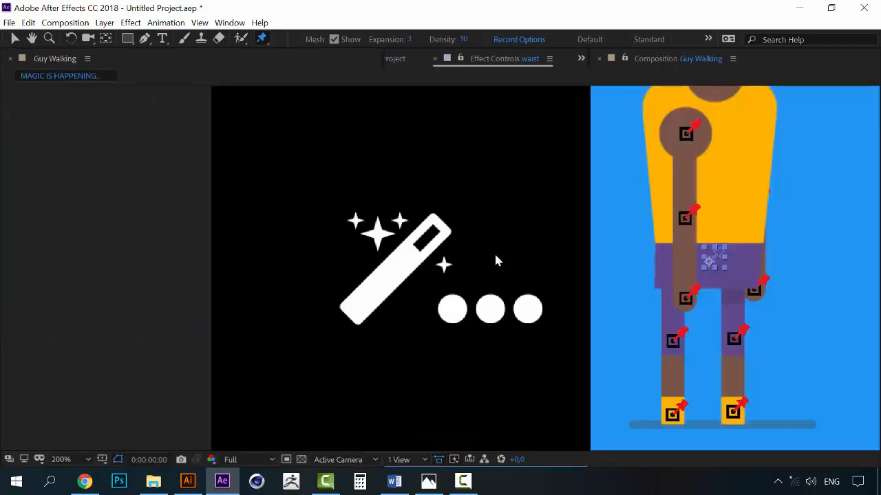
# - Place two puppet pins on the body layer, one just above the waist and one on the chest beside the shoulder
pyautogui.click(115, 172)
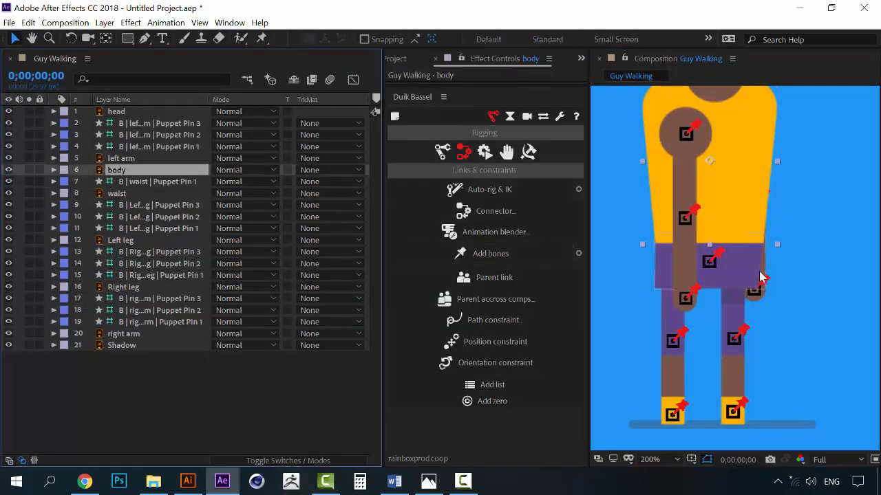
pyautogui.click(261, 40)
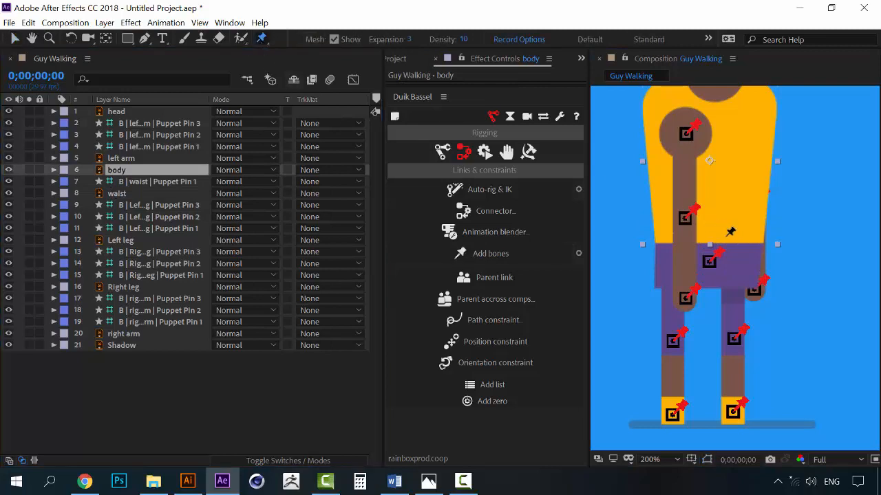
pyautogui.click(712, 224)
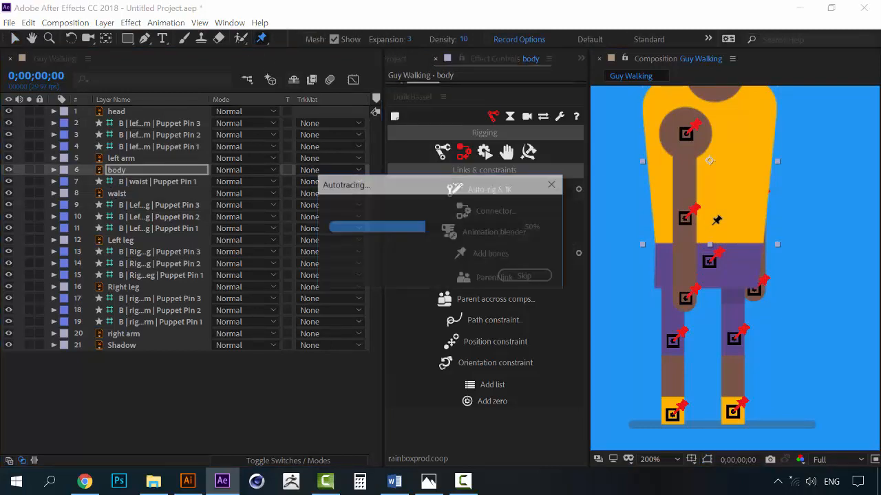
pyautogui.click(740, 130)
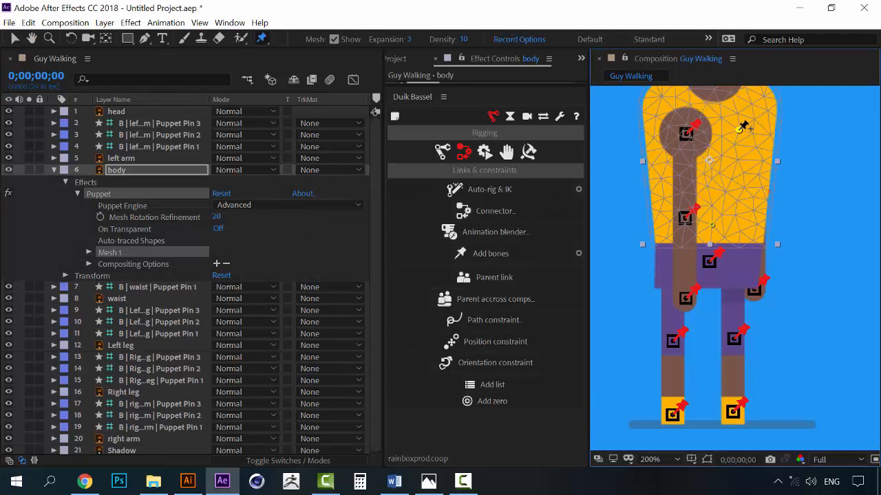
# - Set the body's Puppet Engine to Legacy with 1500 mesh Triangles, and add Duik bones to its two pins
pyautogui.click(253, 208)
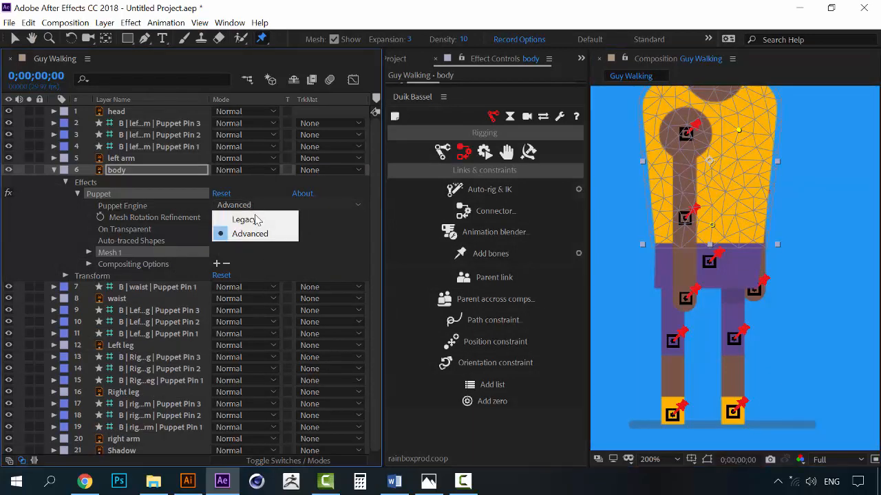
pyautogui.click(244, 218)
pyautogui.moveTo(235, 250); pyautogui.dragTo(350, 245)
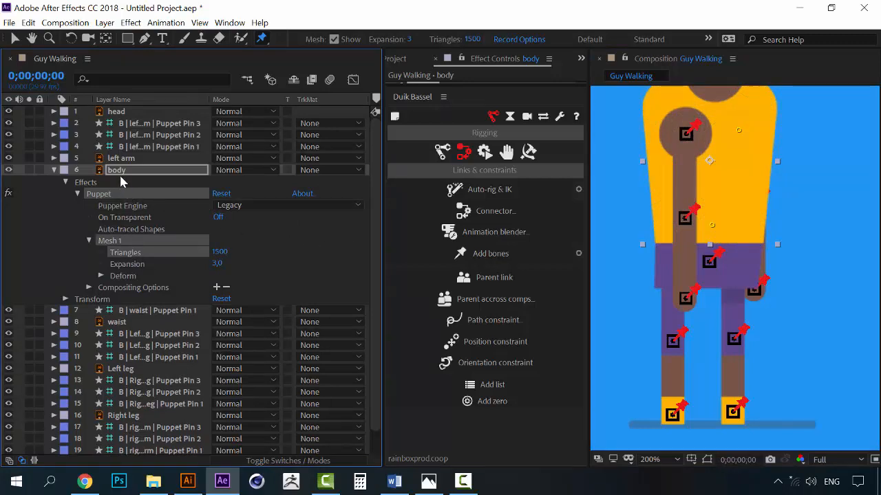
pyautogui.click(489, 254)
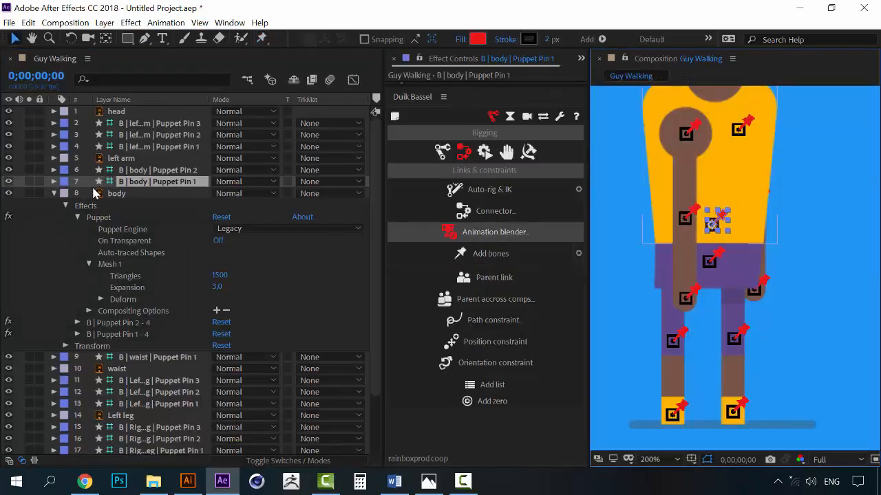
# - Place two puppet pins on the head layer, one at the chin and one near the top of the hair
pyautogui.click(54, 193)
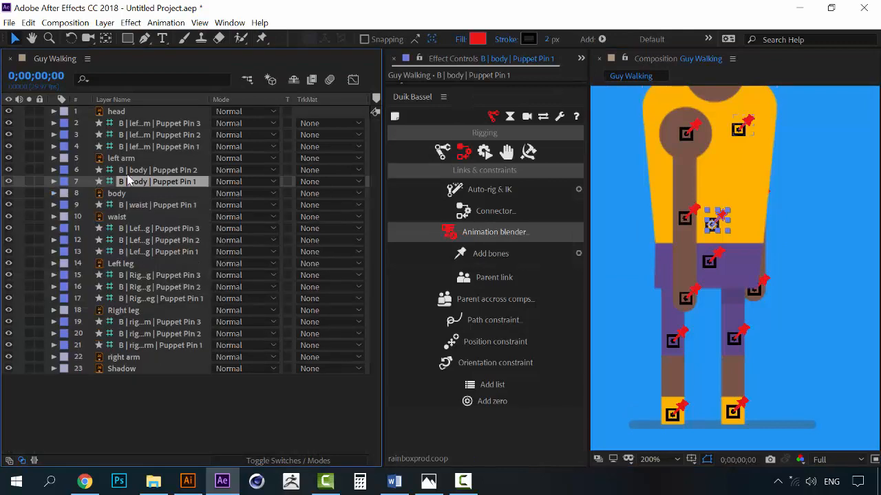
pyautogui.click(115, 118)
pyautogui.moveTo(757, 215); pyautogui.dragTo(751, 394)
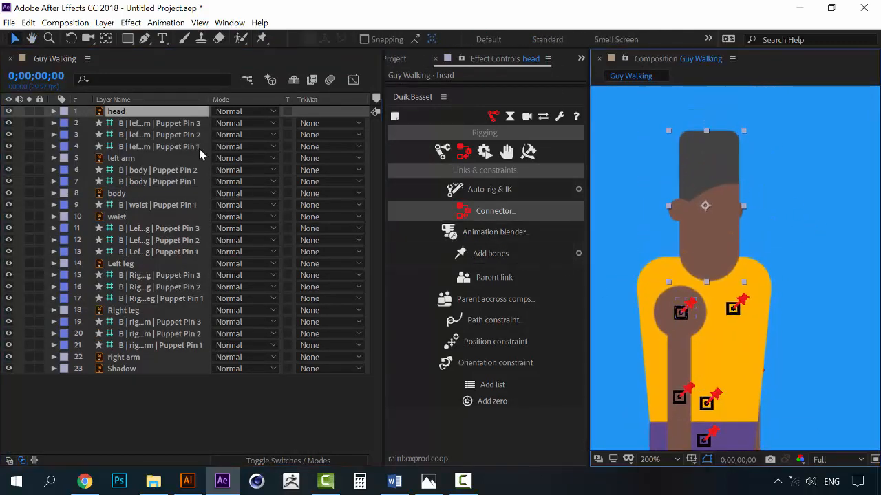
pyautogui.click(261, 38)
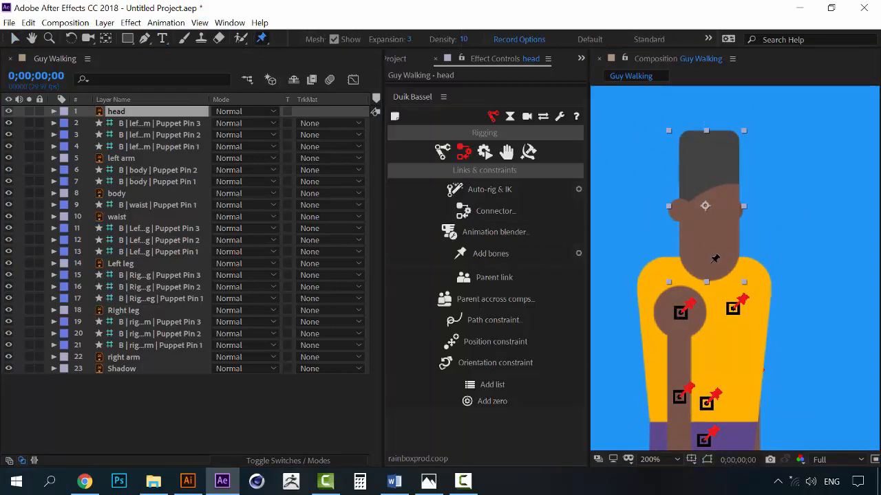
pyautogui.click(710, 267)
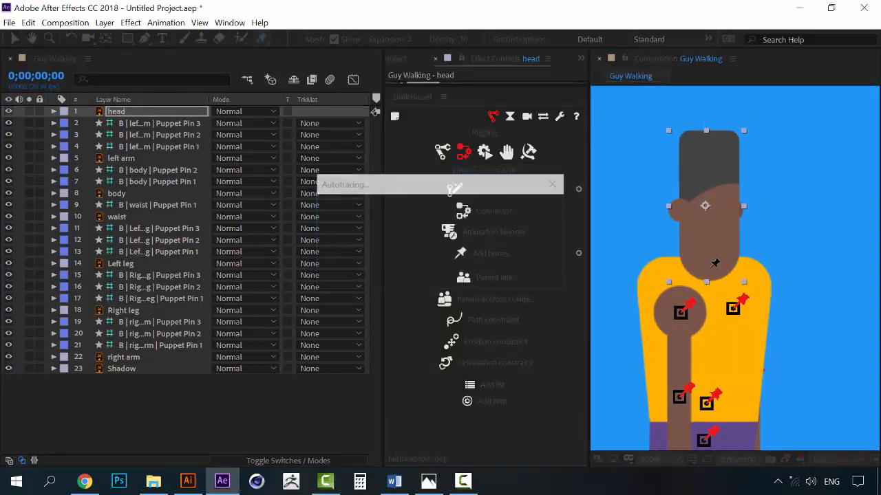
pyautogui.click(710, 148)
# - Set the head's Puppet Engine to Legacy with 1500 mesh Triangles, and add Duik bones to its two pins
pyautogui.click(235, 147)
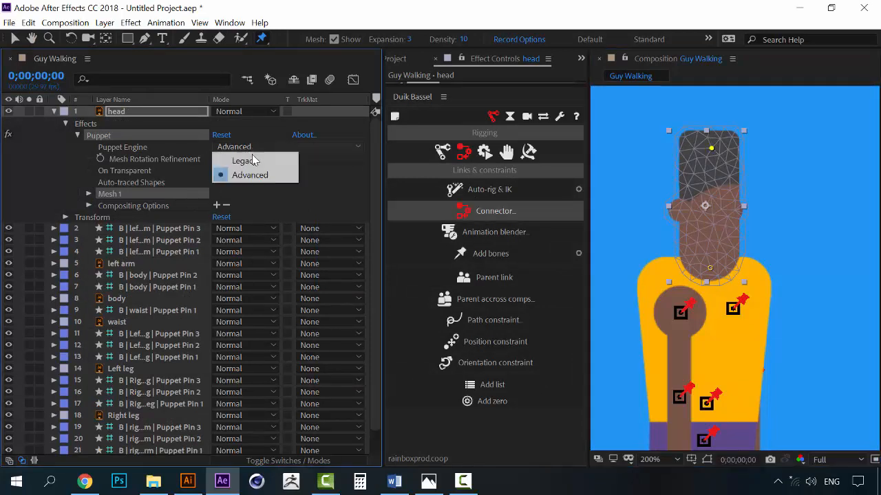
pyautogui.click(252, 160)
pyautogui.moveTo(217, 194); pyautogui.dragTo(379, 193)
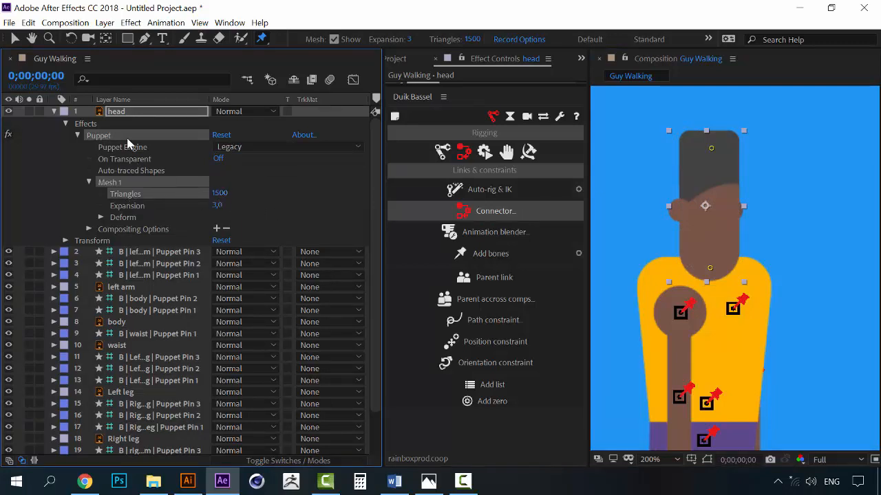
pyautogui.click(504, 256)
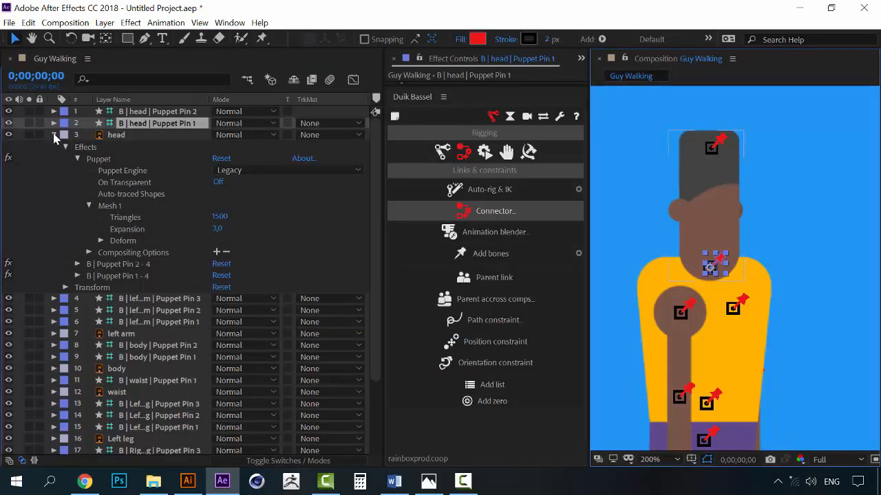
pyautogui.click(54, 135)
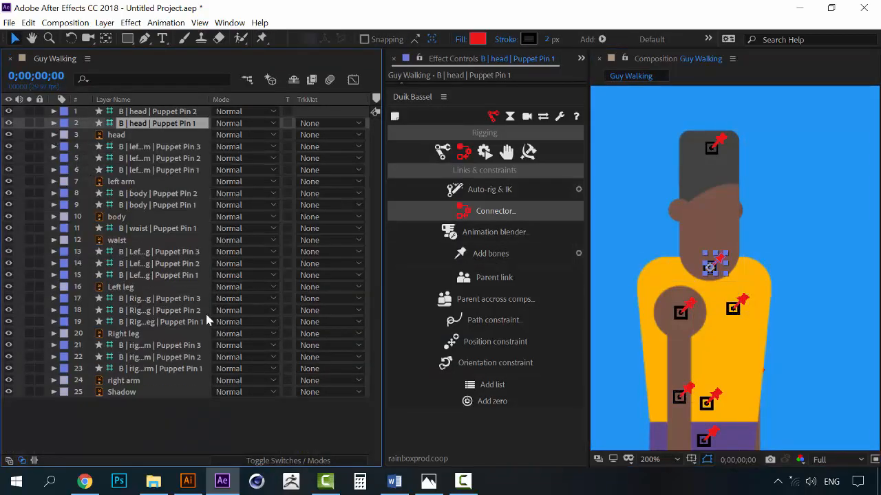
# - Set the label color of the right arm layer and its three bone layers to Dark Green
pyautogui.scroll(-2, 674, 350)
pyautogui.scroll(1, 674, 350)
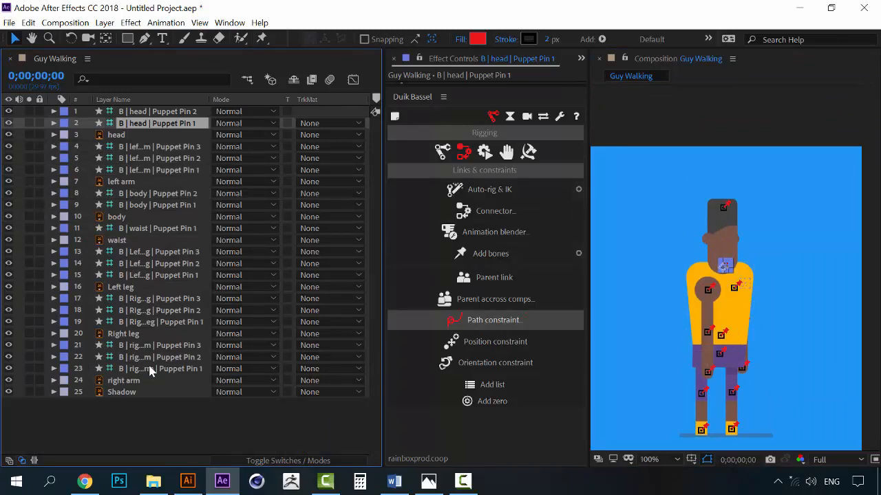
pyautogui.click(137, 382)
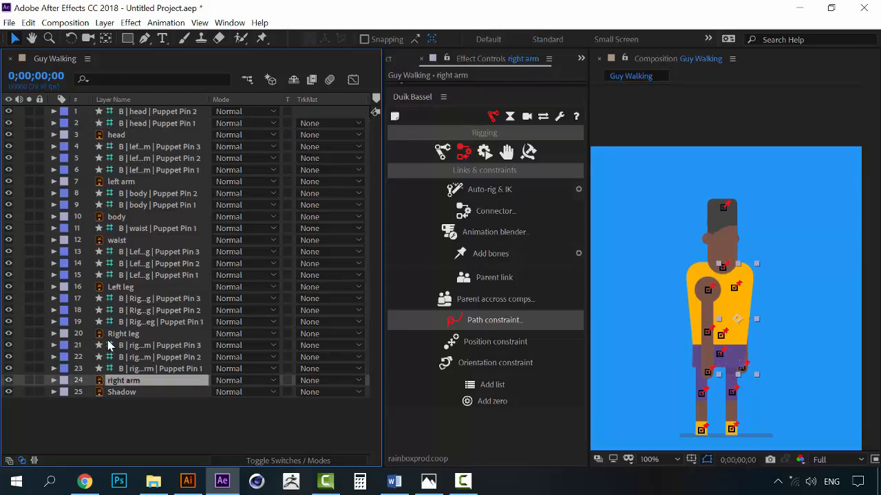
pyautogui.click(136, 410)
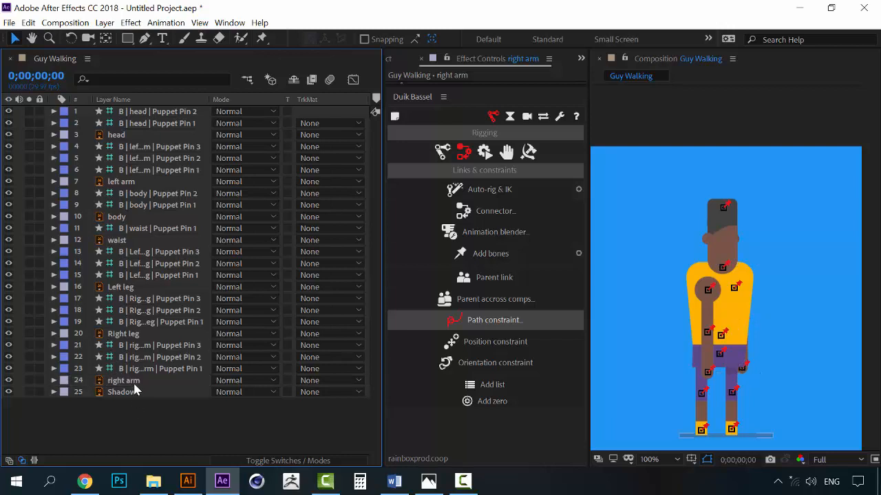
pyautogui.click(135, 380)
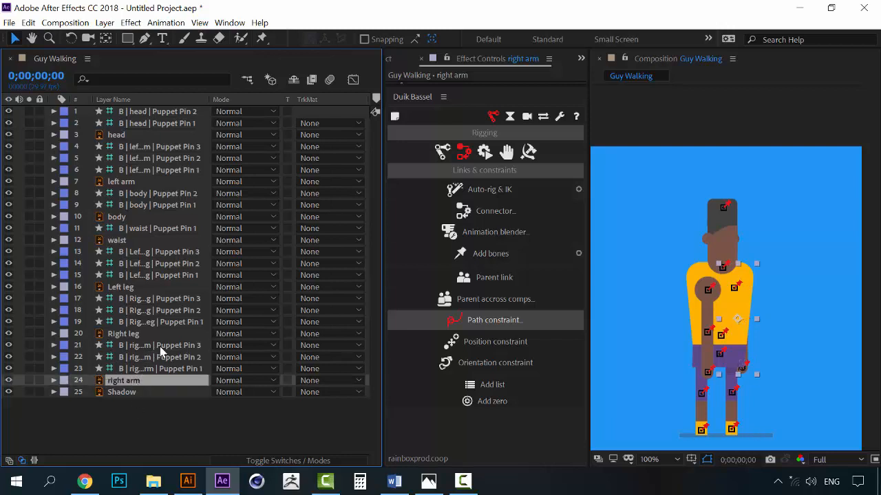
pyautogui.click(185, 441)
pyautogui.click(136, 381)
pyautogui.keyDown('shift'); pyautogui.click(142, 346); pyautogui.keyUp('shift')
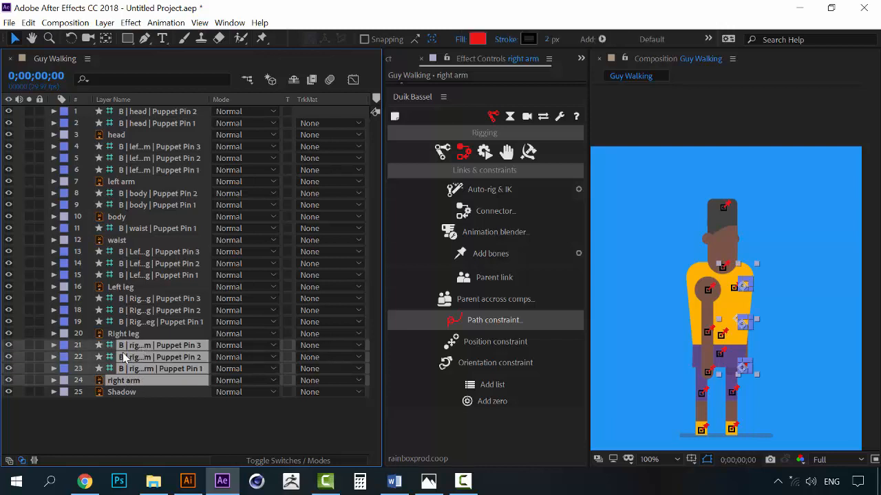
pyautogui.click(62, 349)
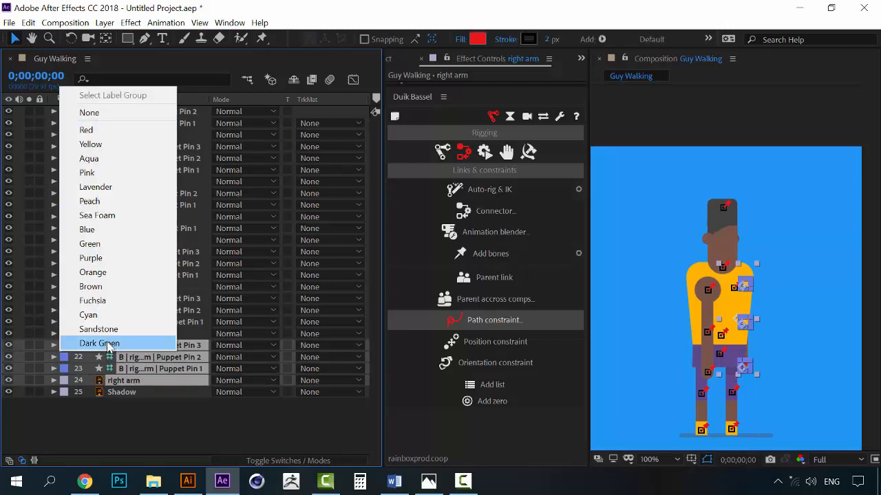
pyautogui.click(113, 340)
# - Set the label color of the Right leg layer and its three bone layers to Sandstone
pyautogui.click(126, 333)
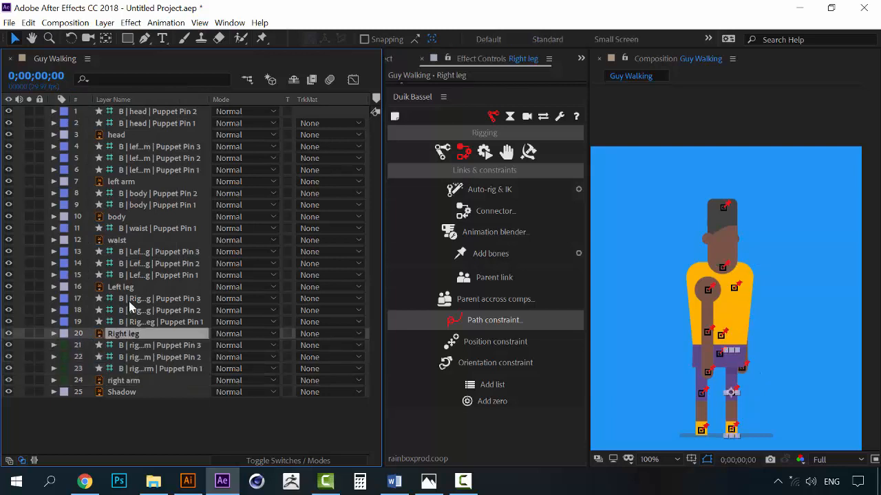
pyautogui.keyDown('shift'); pyautogui.click(132, 303); pyautogui.keyUp('shift')
pyautogui.click(63, 299)
pyautogui.click(121, 278)
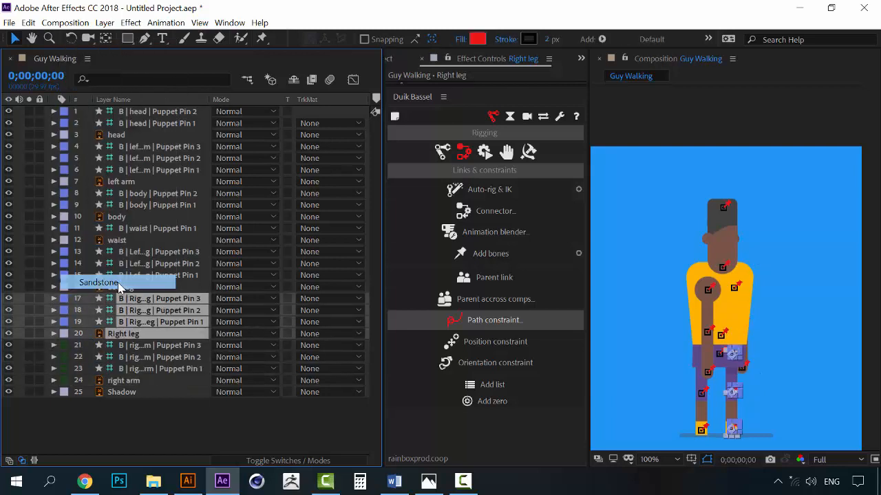
# - Set the label color of the Left leg layer and its three bone layers to Cyan
pyautogui.click(126, 286)
pyautogui.keyDown('shift'); pyautogui.click(130, 252); pyautogui.keyUp('shift')
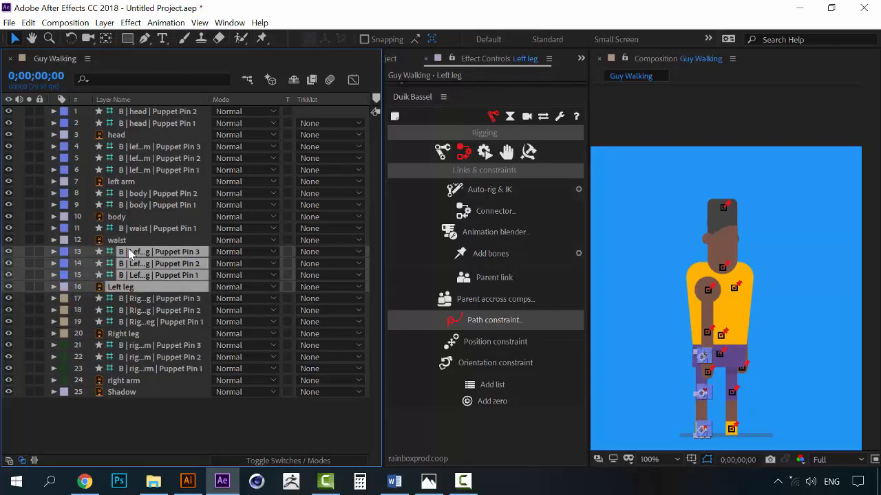
pyautogui.click(63, 263)
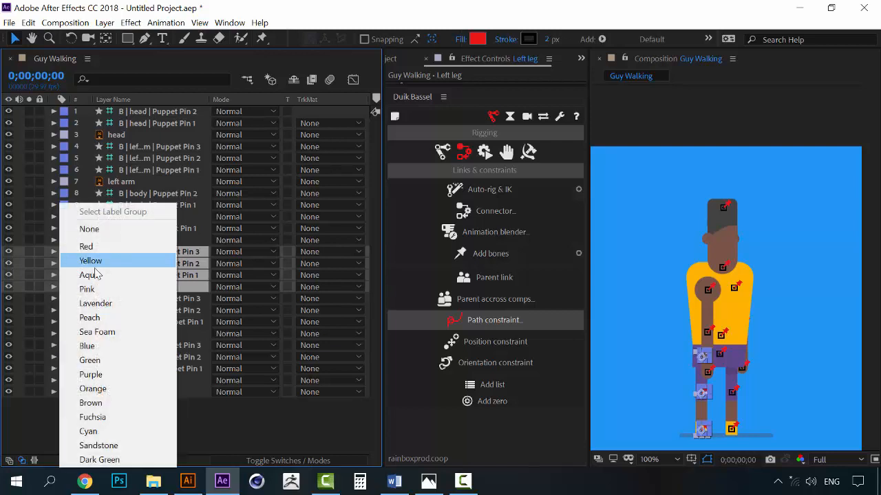
pyautogui.click(88, 431)
# - Set the label color of the waist layer and its bone layer to Fuchsia
pyautogui.click(119, 240)
pyautogui.keyDown('shift'); pyautogui.click(122, 228); pyautogui.keyUp('shift')
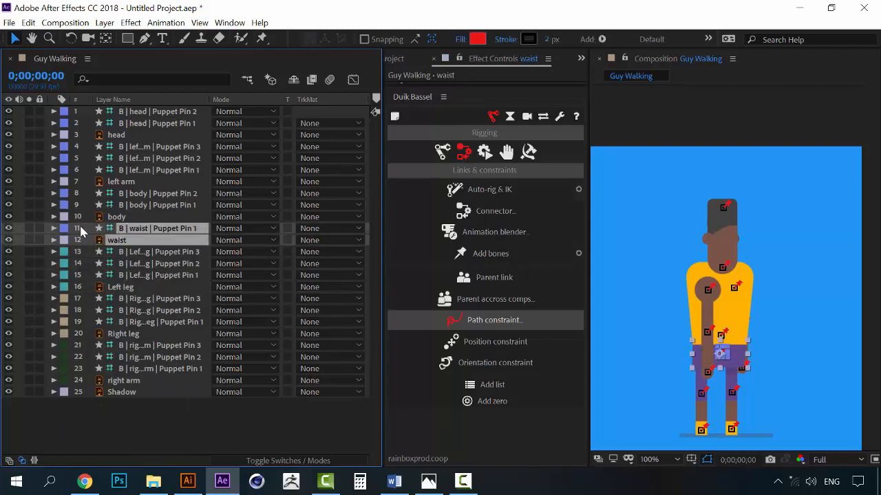
pyautogui.click(63, 228)
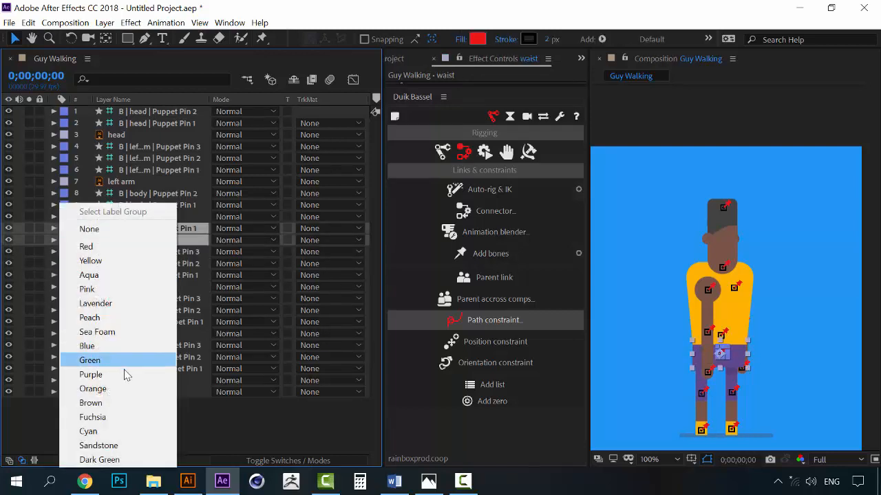
pyautogui.click(103, 418)
# - Set the label color of the body layer and its two bone layers to Brown
pyautogui.click(116, 217)
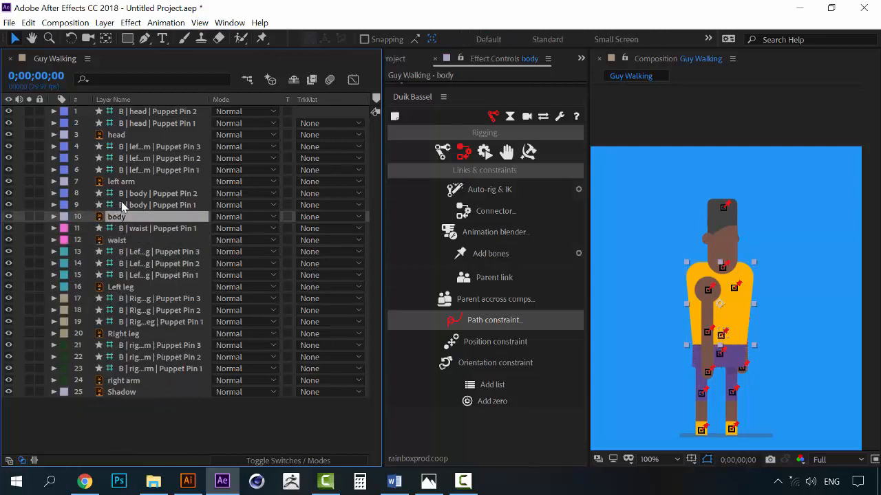
pyautogui.keyDown('shift'); pyautogui.click(72, 196); pyautogui.keyUp('shift')
pyautogui.click(70, 205)
pyautogui.click(110, 402)
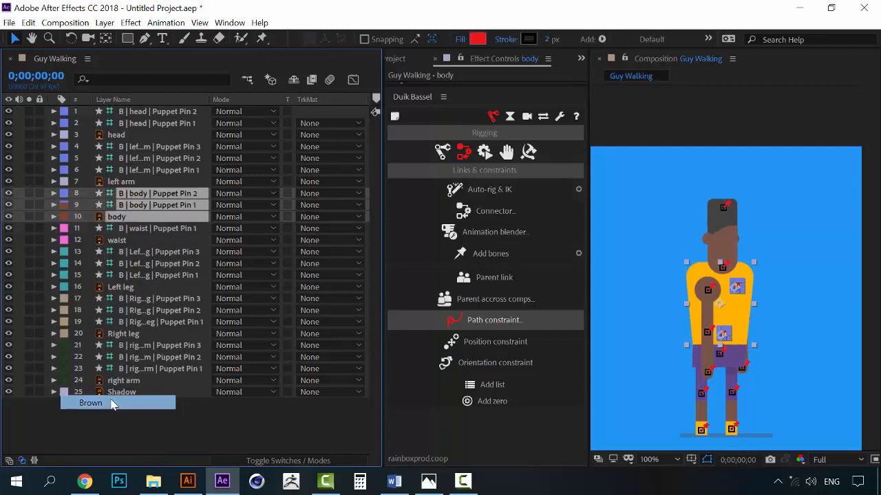
# - Set the label color of the left arm layer and its three bone layers to Orange
pyautogui.click(124, 182)
pyautogui.keyDown('shift'); pyautogui.click(134, 147); pyautogui.keyUp('shift')
pyautogui.click(64, 147)
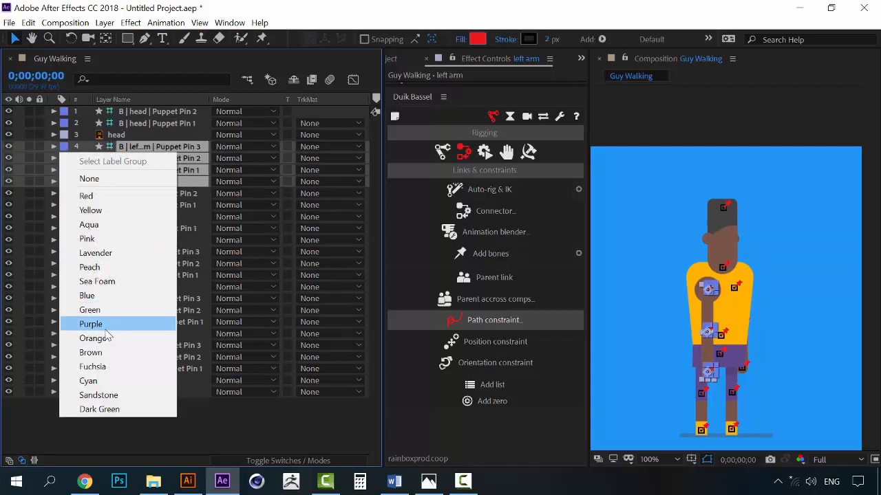
pyautogui.click(107, 338)
# - Set the label color of the head layer and its two bone layers to Purple, and clear the selection
pyautogui.click(116, 134)
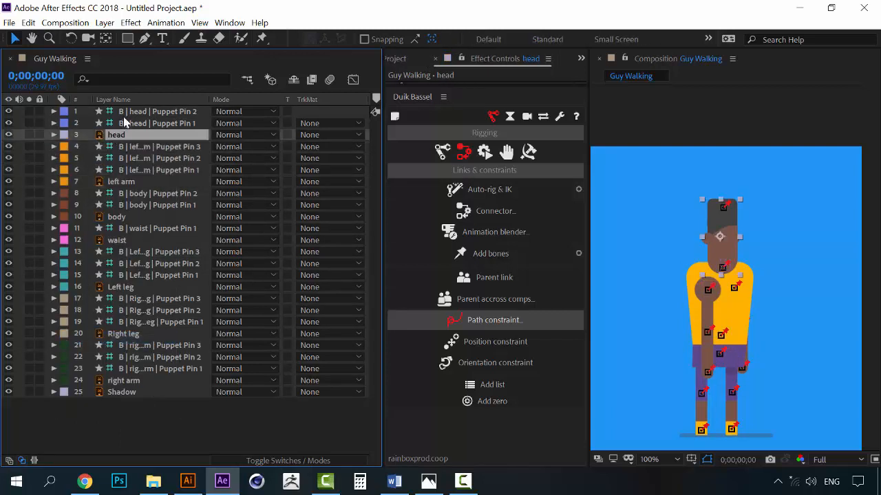
pyautogui.keyDown('shift'); pyautogui.click(133, 110); pyautogui.keyUp('shift')
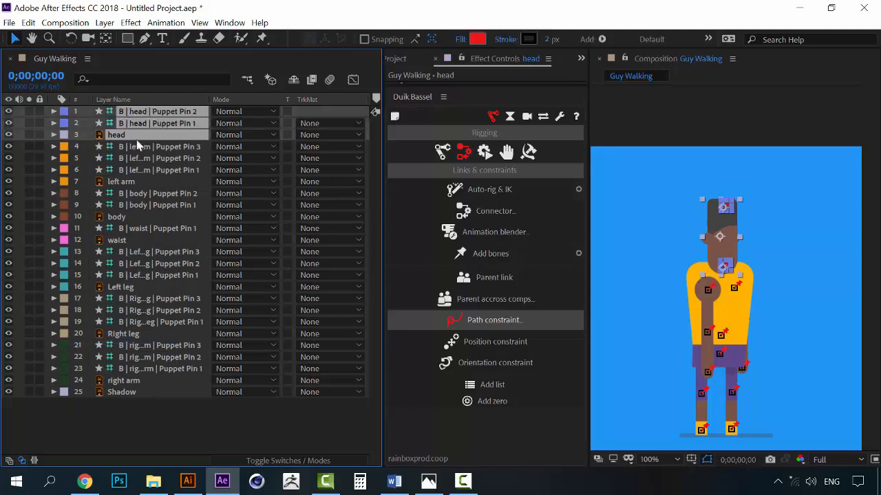
pyautogui.click(64, 111)
pyautogui.click(111, 289)
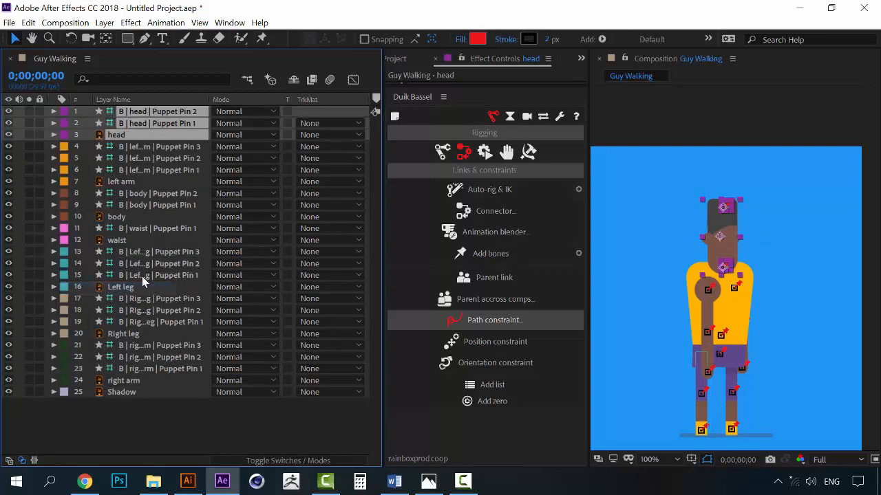
pyautogui.click(143, 402)
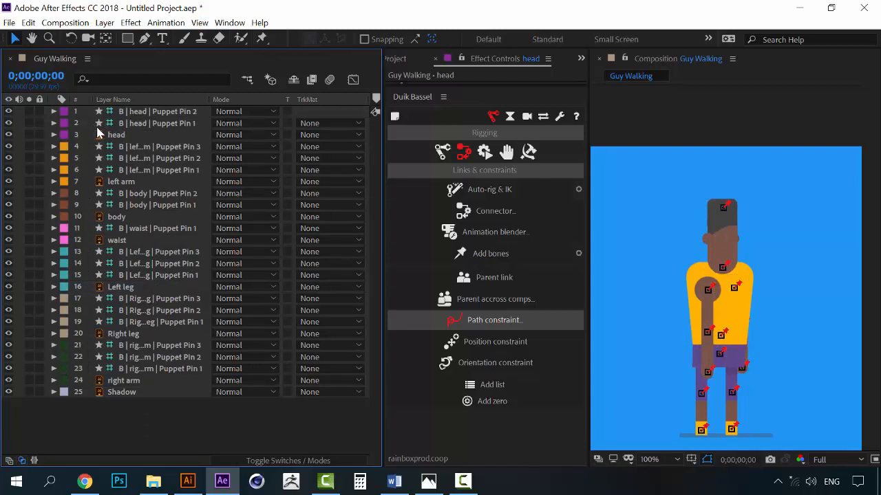
pyautogui.click(131, 149)
pyautogui.click(141, 158)
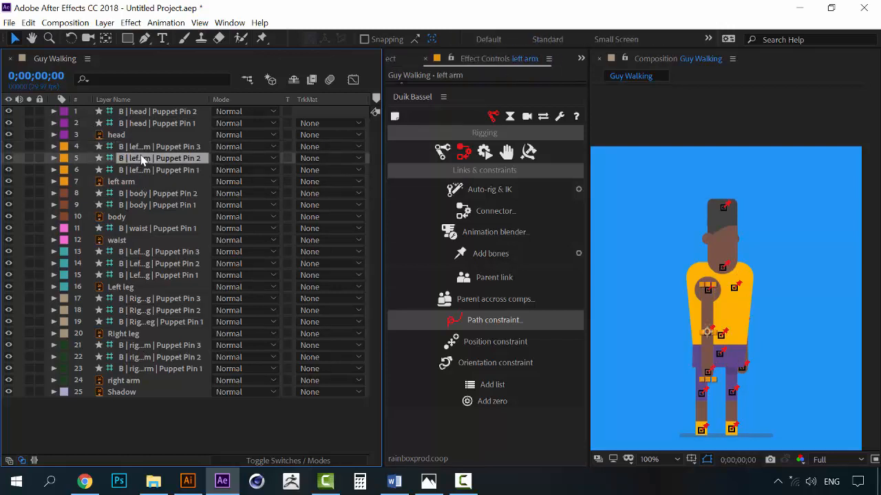
pyautogui.click(130, 276)
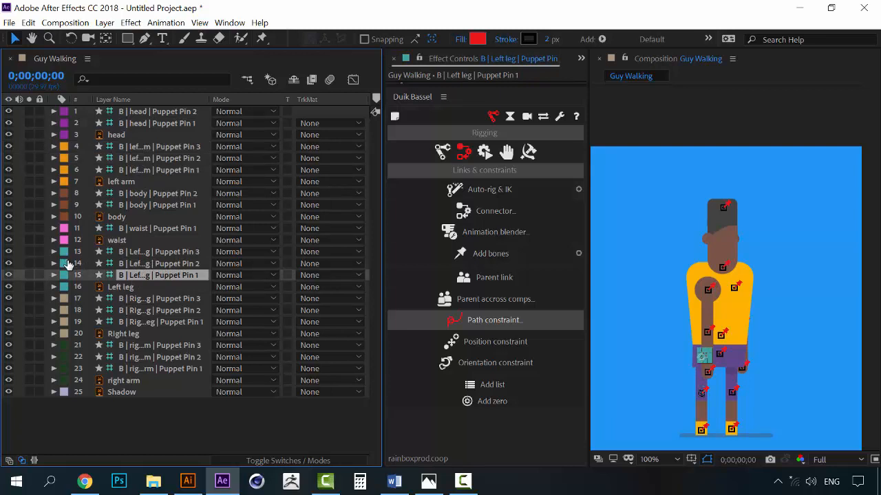
pyautogui.click(208, 441)
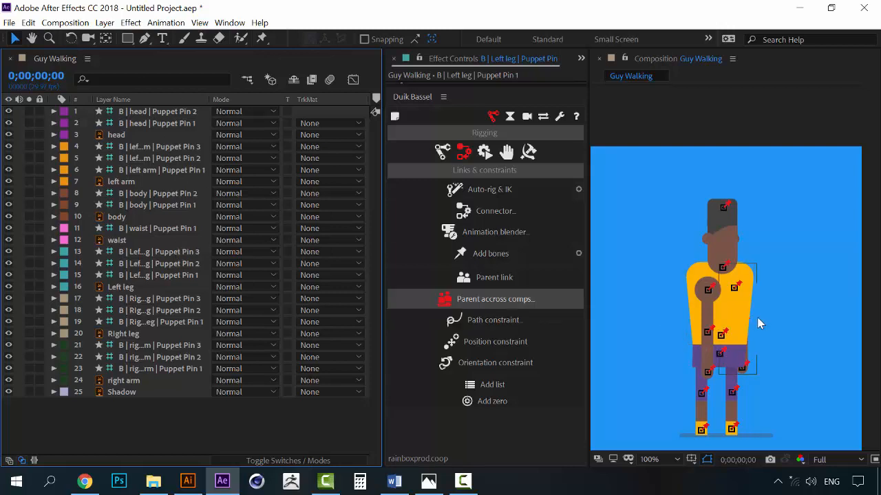
pyautogui.click(152, 379)
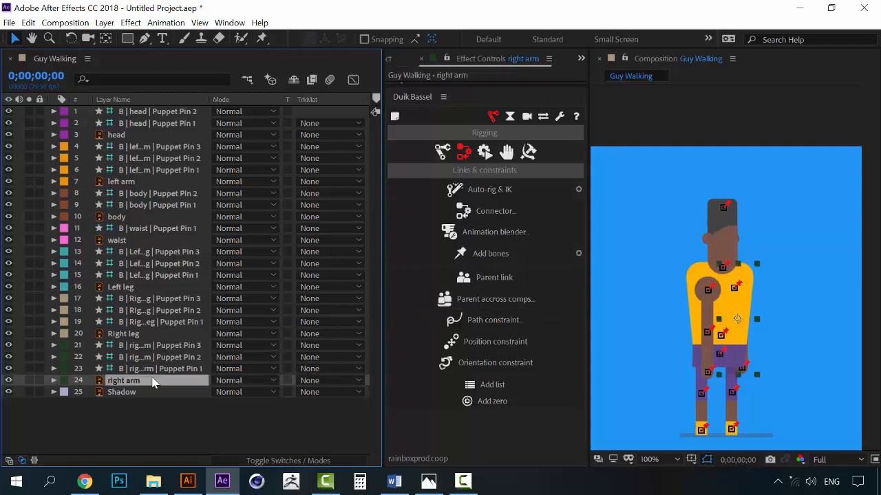
pyautogui.click(118, 393)
pyautogui.click(132, 382)
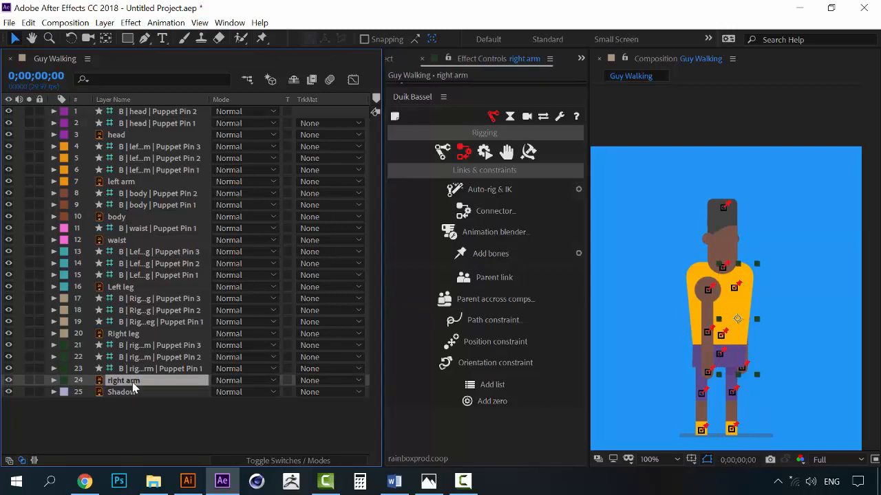
pyautogui.click(198, 428)
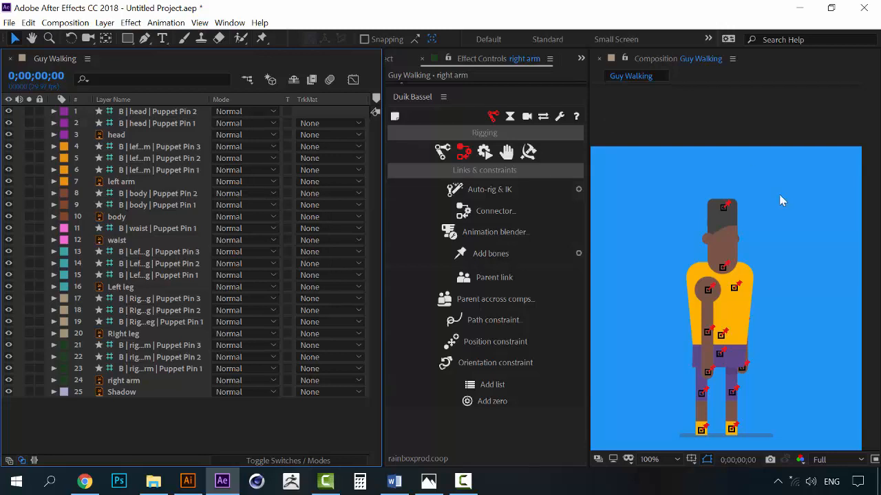
# - Add a Duik Leg structure to the Guy Walking composition
pyautogui.click(442, 153)
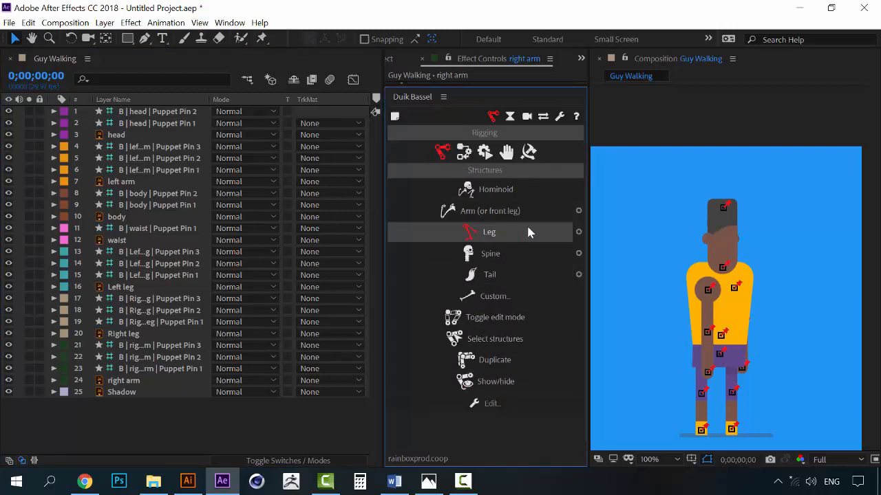
pyautogui.click(496, 233)
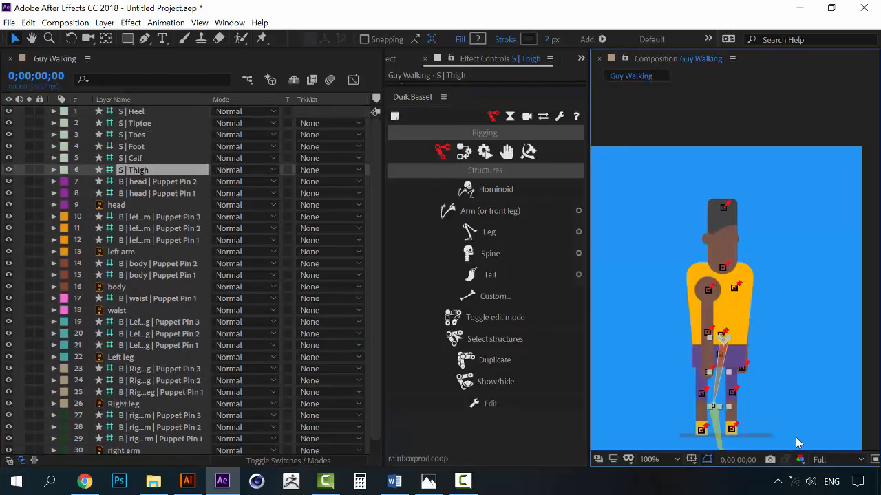
# - Undo the Leg structure and add a complete Hominoid structure to the character
pyautogui.moveTo(771, 386); pyautogui.dragTo(762, 319)
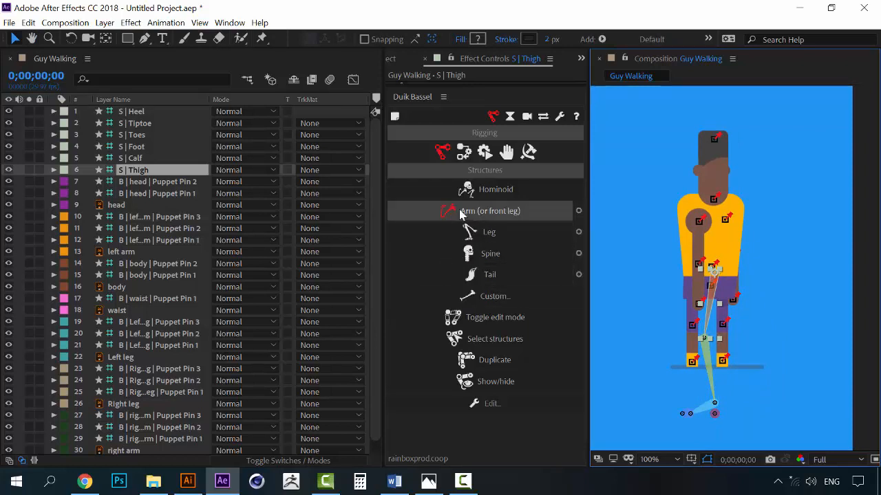
pyautogui.hotkey('ctrl', 'z')
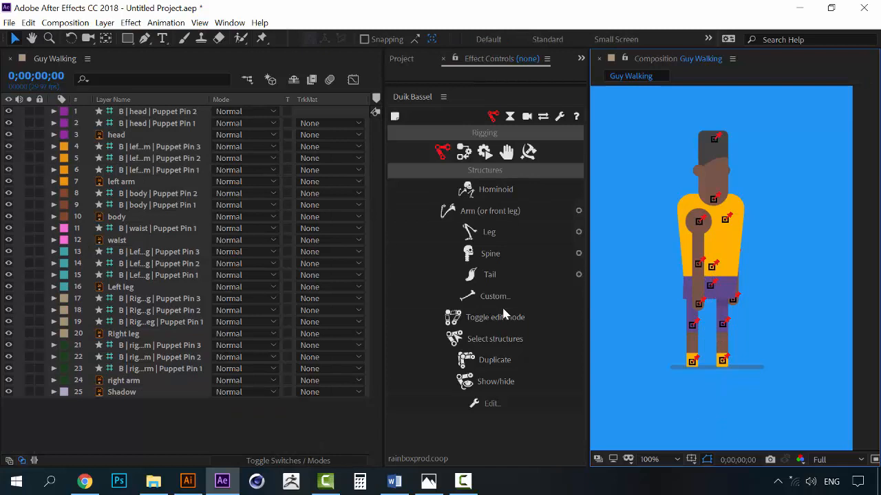
pyautogui.click(500, 195)
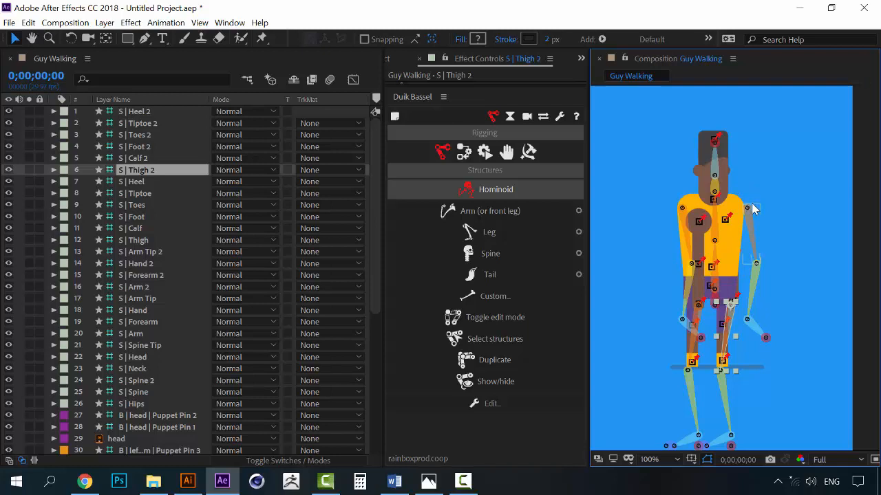
# - Examine the new structure layers, from Hips to Heel 2, against the character's puppet-pin bones
pyautogui.click(490, 253)
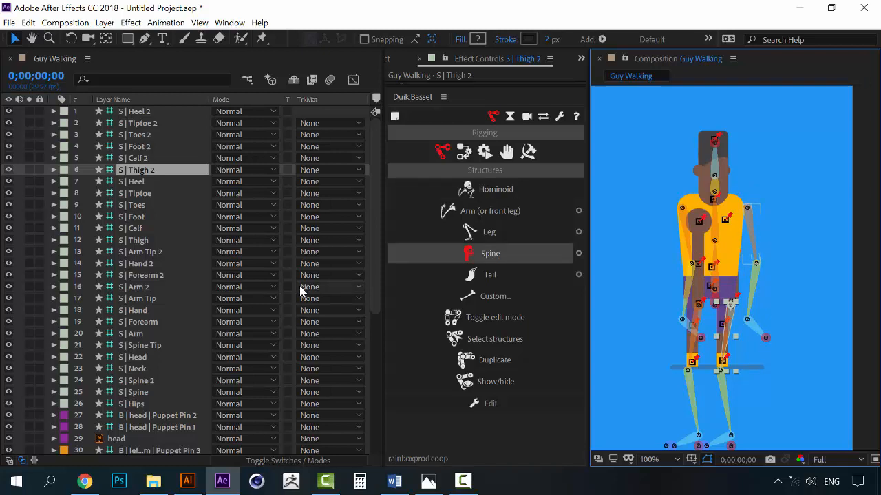
pyautogui.click(132, 404)
pyautogui.keyDown('shift'); pyautogui.click(141, 111); pyautogui.keyUp('shift')
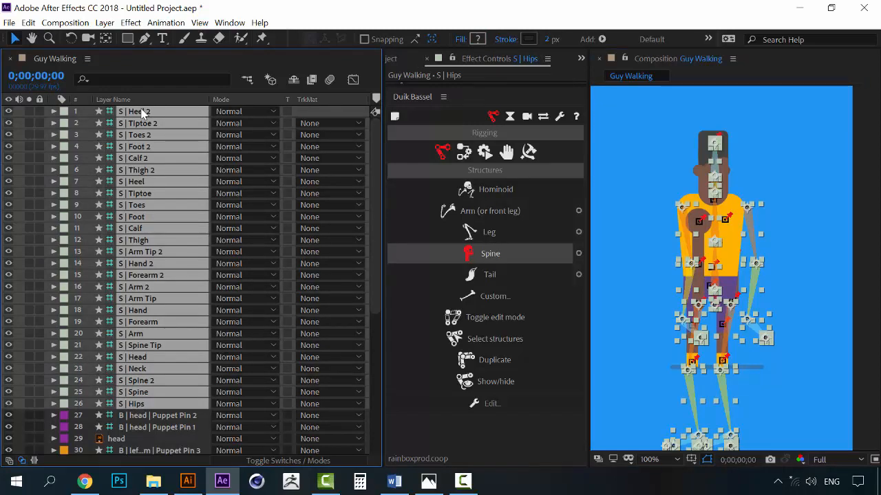
pyautogui.click(154, 415)
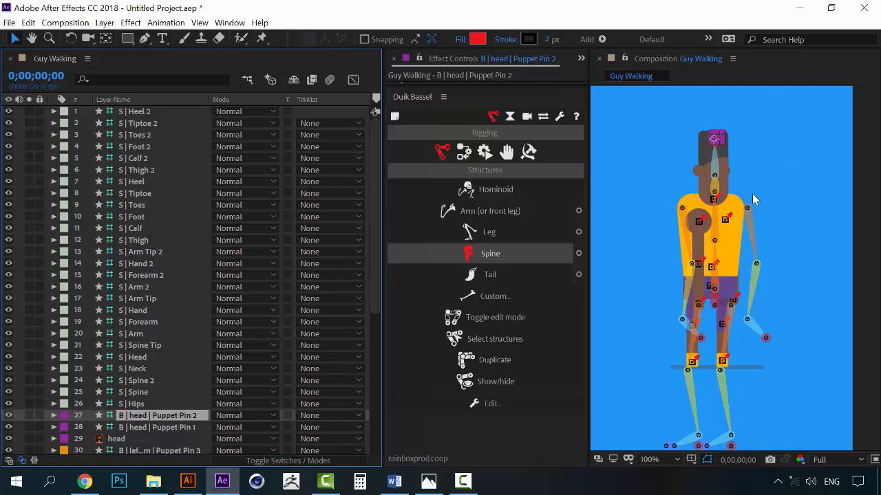
pyautogui.click(140, 405)
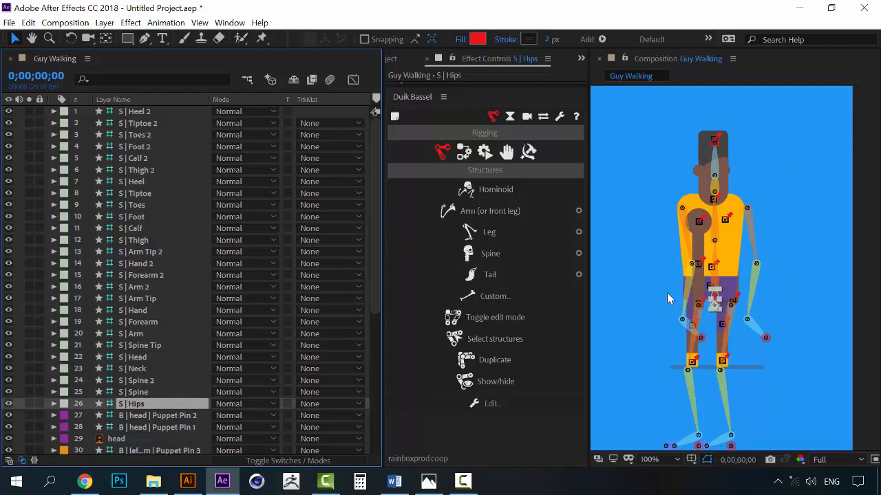
pyautogui.click(494, 339)
pyautogui.click(143, 403)
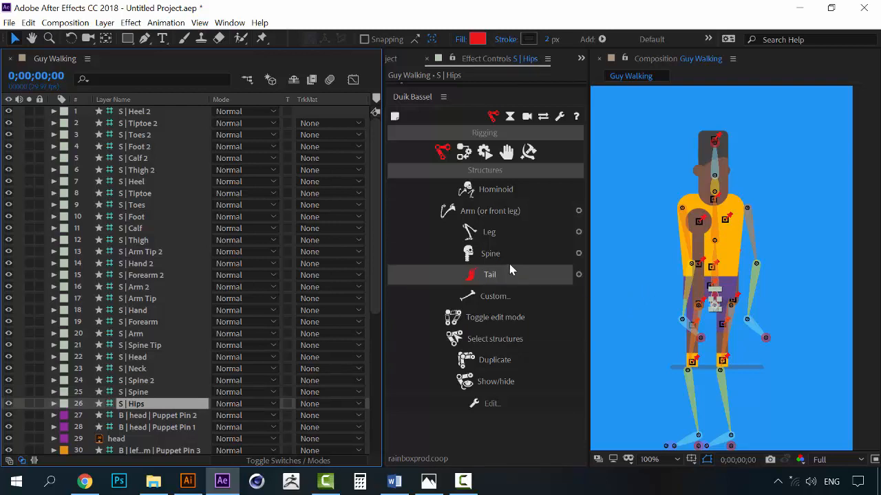
pyautogui.moveTo(752, 236); pyautogui.dragTo(692, 210)
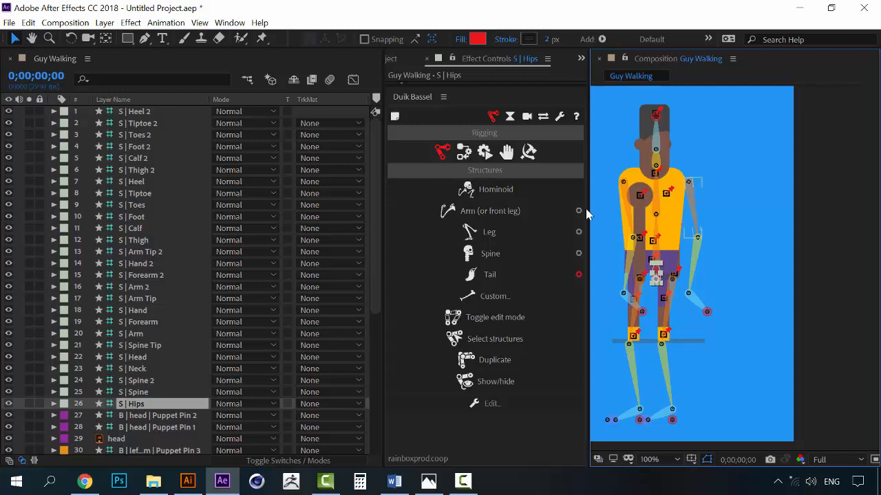
pyautogui.scroll(-3, 192, 350)
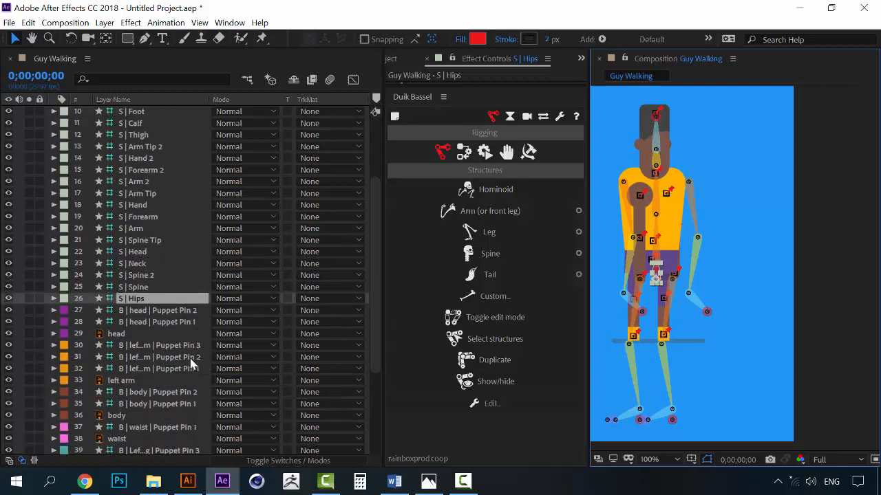
pyautogui.scroll(2, 152, 326)
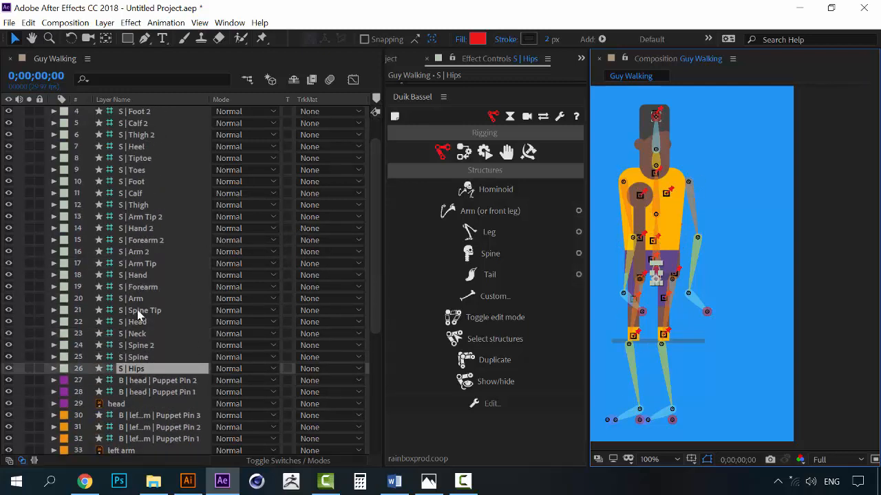
pyautogui.scroll(2, 140, 365)
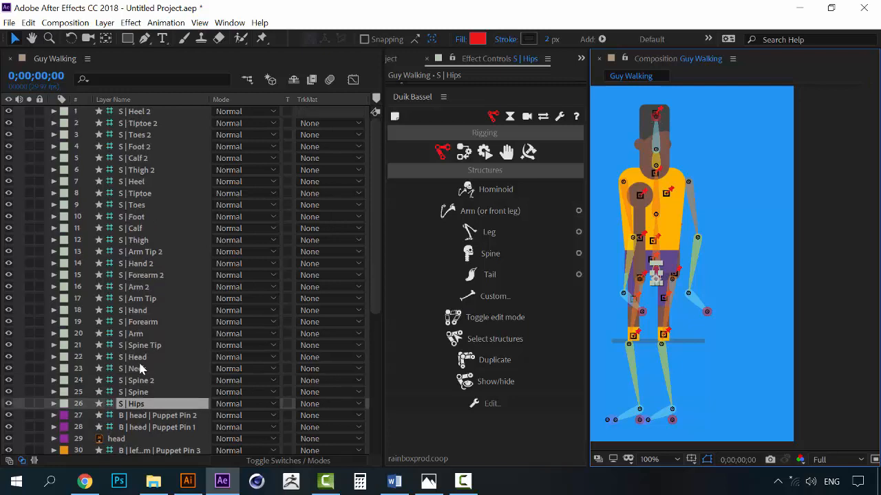
# - Solo the structure layers Arm, Forearm, Hand and Arm Tip
pyautogui.click(154, 276)
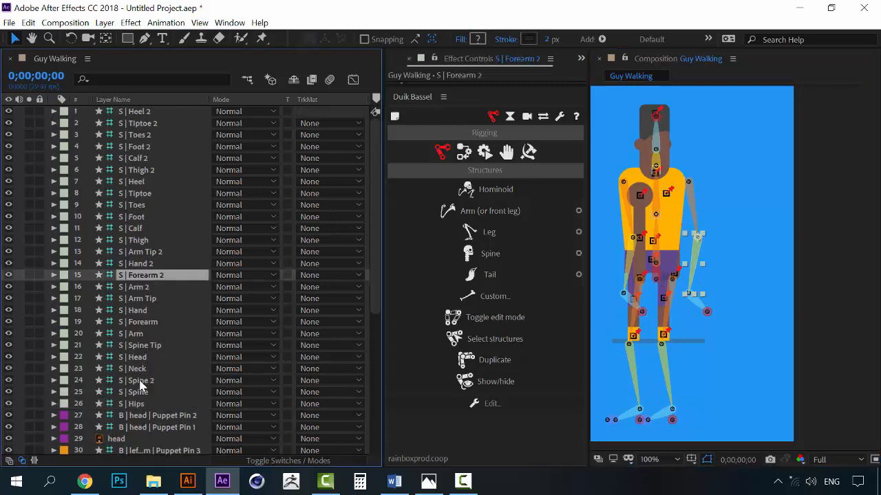
pyautogui.click(147, 322)
pyautogui.click(145, 300)
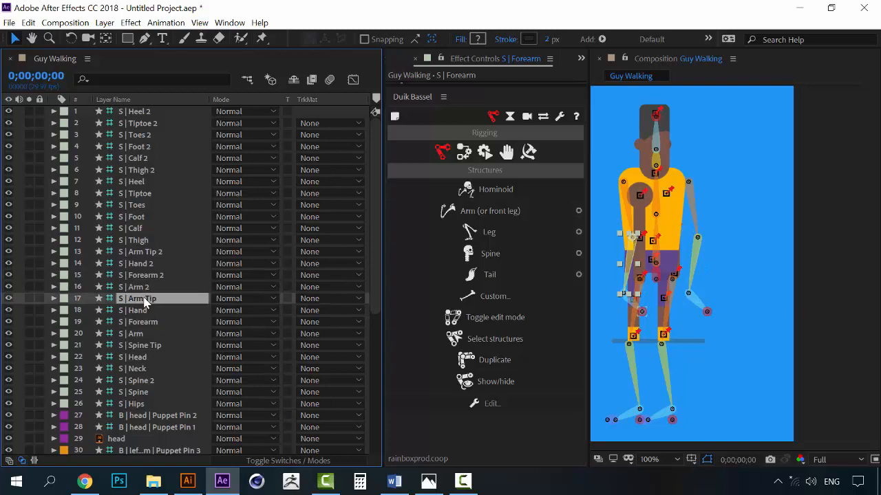
pyautogui.keyDown('shift'); pyautogui.click(138, 336); pyautogui.keyUp('shift')
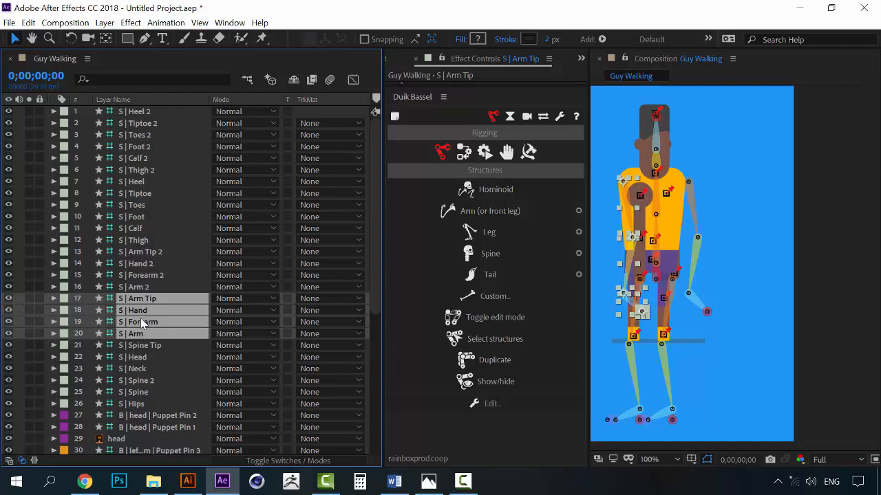
pyautogui.moveTo(9, 333)
pyautogui.mouseDown()
pyautogui.moveTo(11, 303)
pyautogui.moveTo(9, 334)
pyautogui.mouseUp()
pyautogui.click(28, 298)
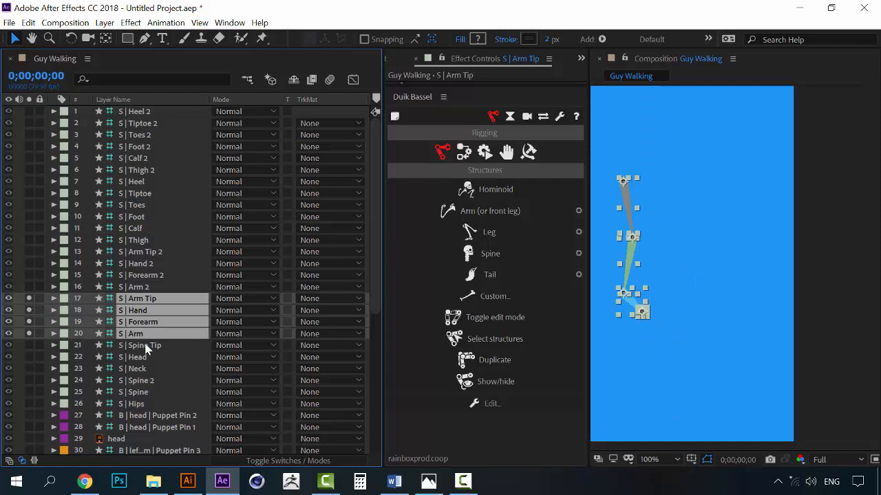
# - Solo the left arm layer and its three puppet-pin bone layers alongside the arm structure
pyautogui.scroll(-10, 158, 373)
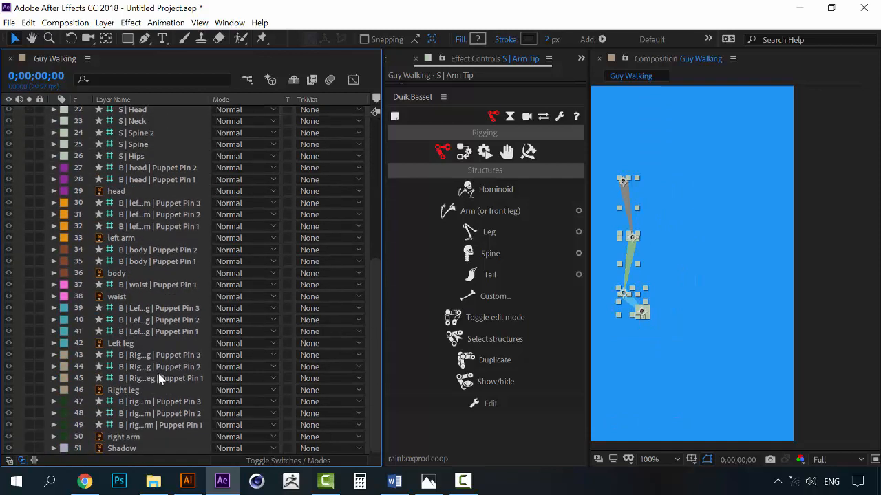
pyautogui.click(123, 241)
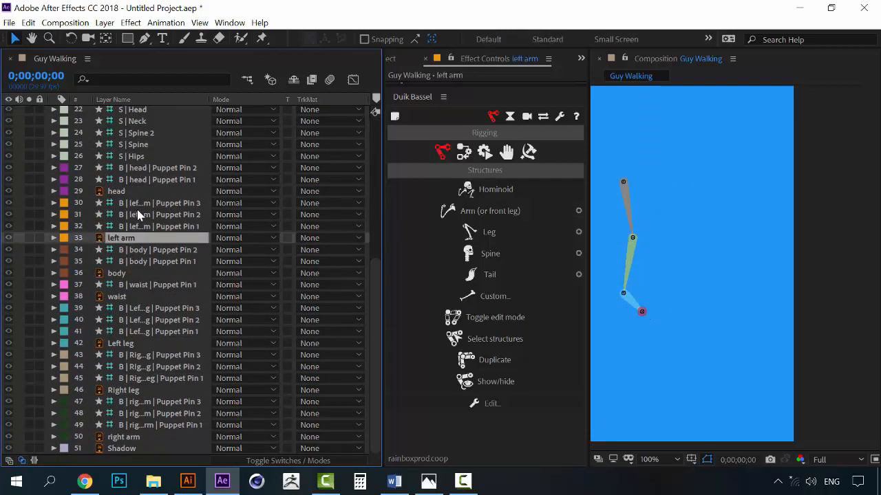
pyautogui.keyDown('shift'); pyautogui.click(137, 211); pyautogui.keyUp('shift')
pyautogui.keyDown('shift'); pyautogui.click(138, 206); pyautogui.keyUp('shift')
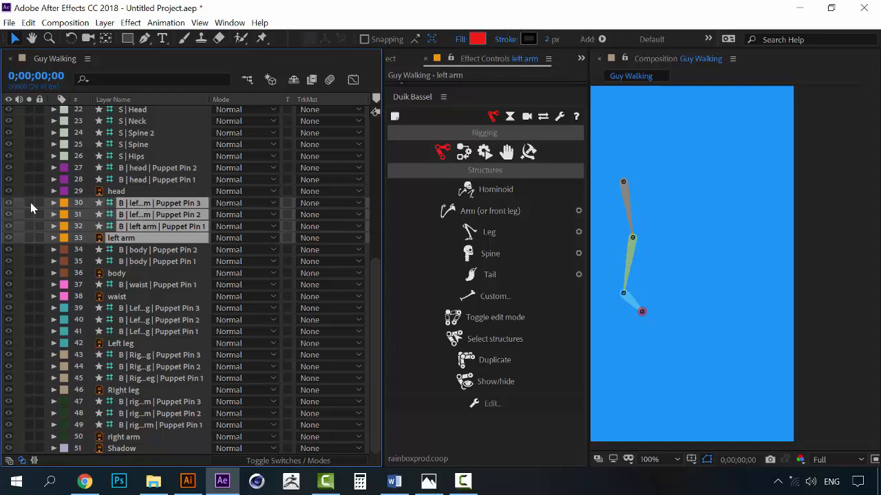
pyautogui.click(30, 203)
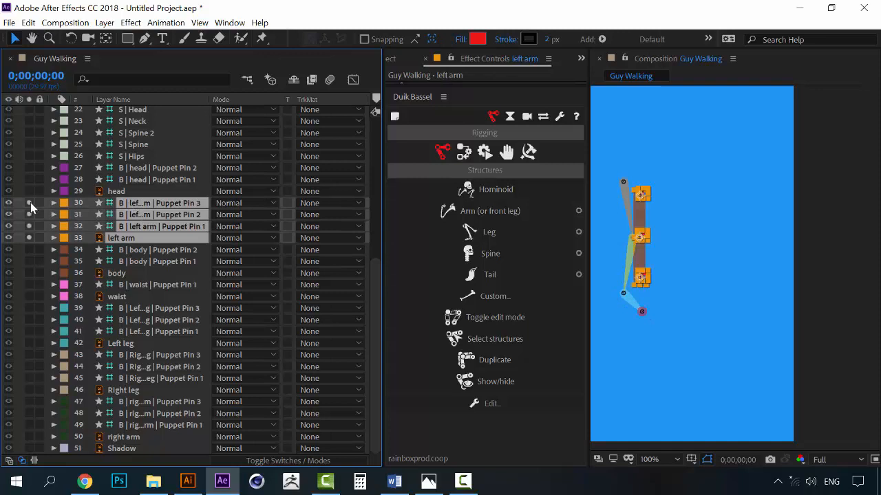
pyautogui.click(810, 259)
pyautogui.press('space')
pyautogui.moveTo(644, 253); pyautogui.dragTo(693, 247)
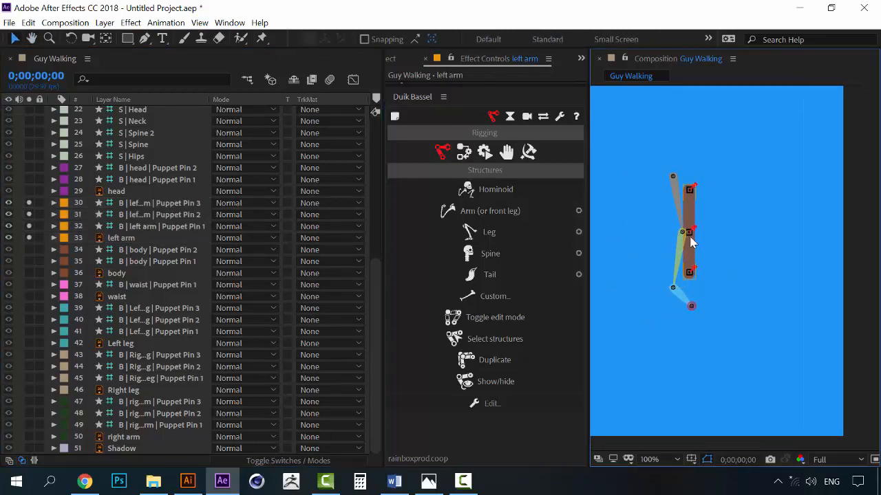
pyautogui.press('.')
pyautogui.press('.')
pyautogui.scroll(-2, 650, 242)
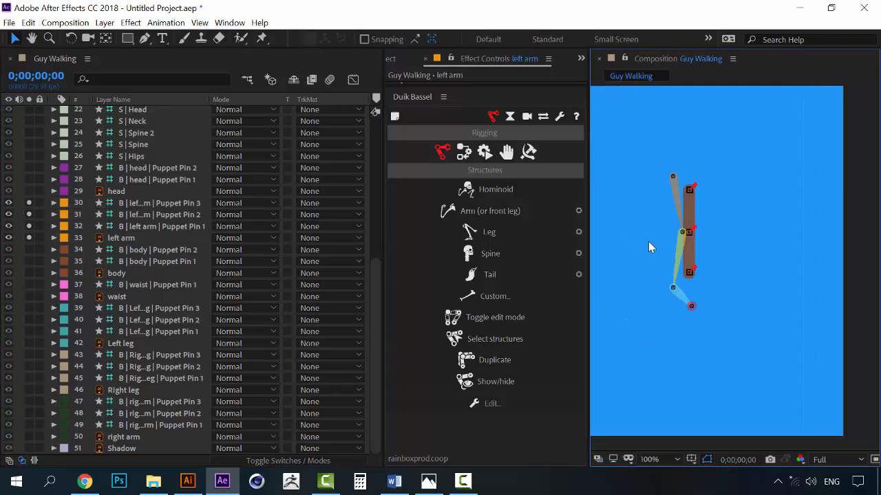
pyautogui.scroll(1, 649, 243)
pyautogui.press('space')
pyautogui.moveTo(649, 246); pyautogui.dragTo(690, 300)
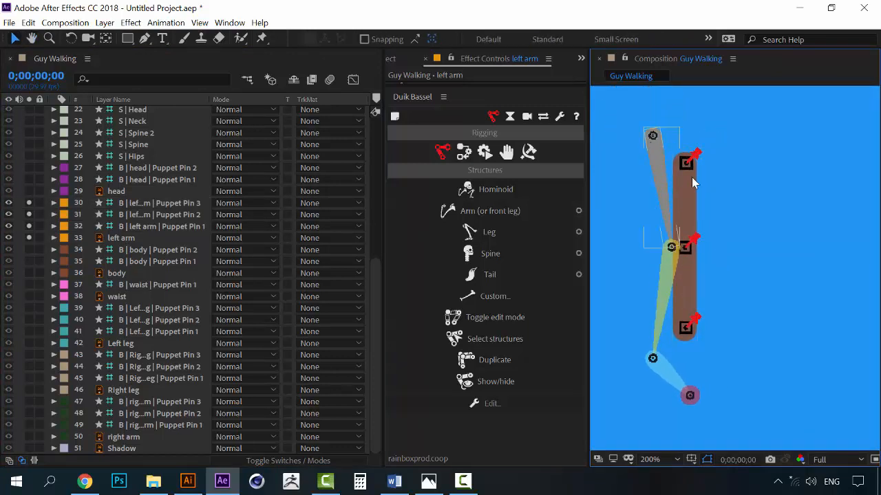
# - Try to fit the arm structure to the left arm starting from its end, moving the Arm Tip and Hand joints first
pyautogui.click(655, 135)
pyautogui.click(656, 100)
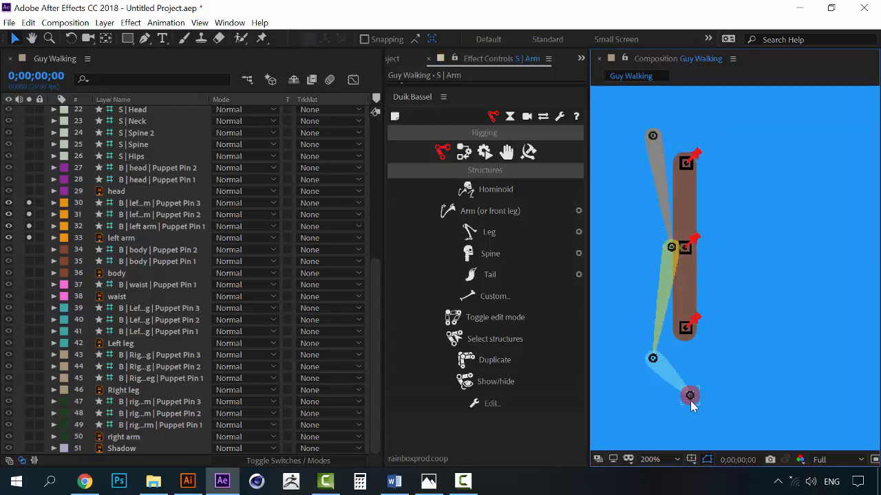
pyautogui.moveTo(690, 397); pyautogui.dragTo(684, 329)
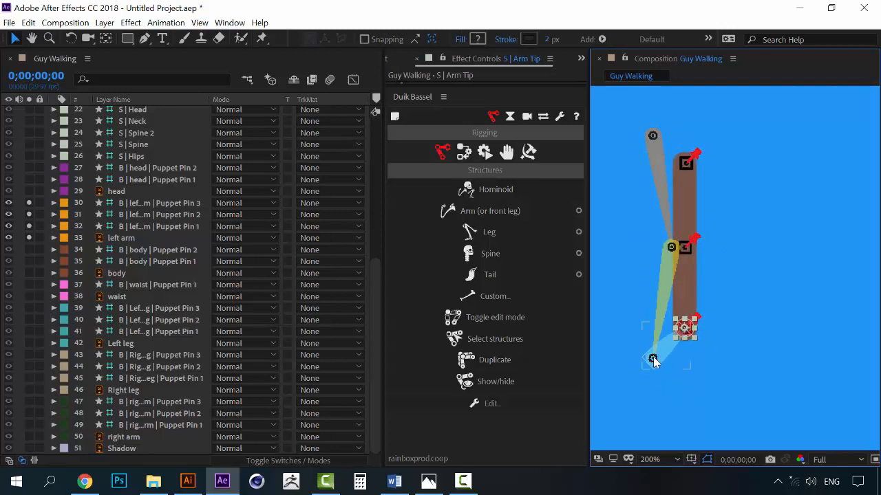
pyautogui.moveTo(654, 356); pyautogui.dragTo(678, 268)
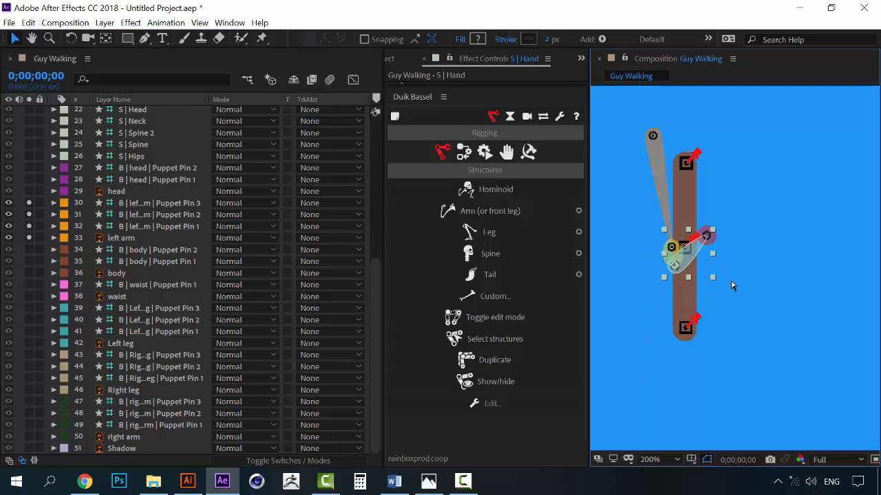
pyautogui.hotkey('ctrl', 'z')
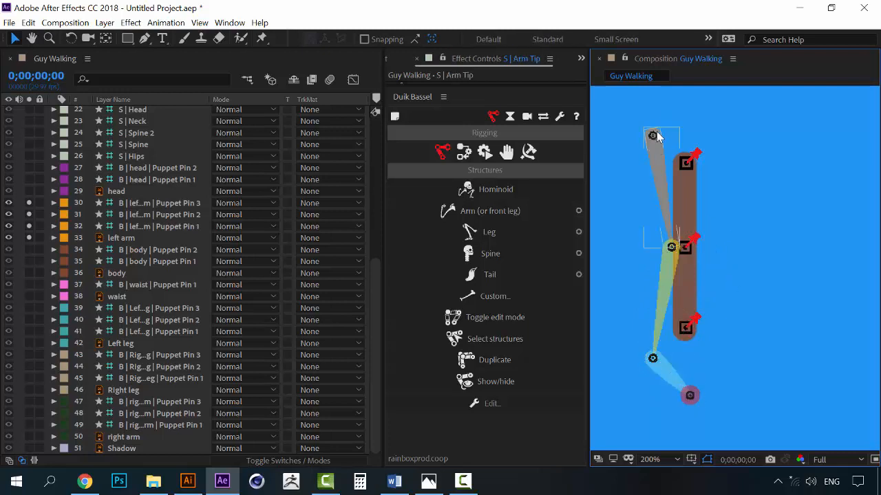
# - Move the Arm, Forearm and Hand structure joints onto the left arm's shoulder, elbow and wrist pins
pyautogui.click(656, 137)
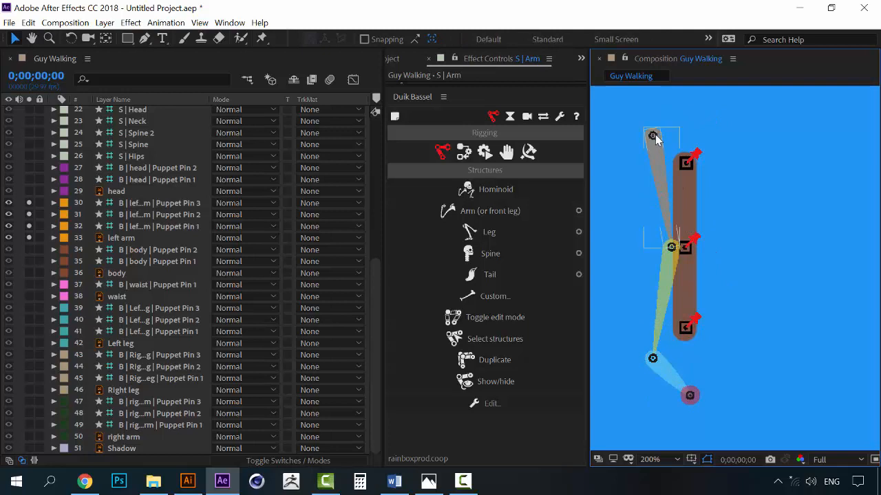
pyautogui.moveTo(656, 138); pyautogui.dragTo(688, 167)
pyautogui.hotkey('ctrl', 'z')
pyautogui.click(750, 250)
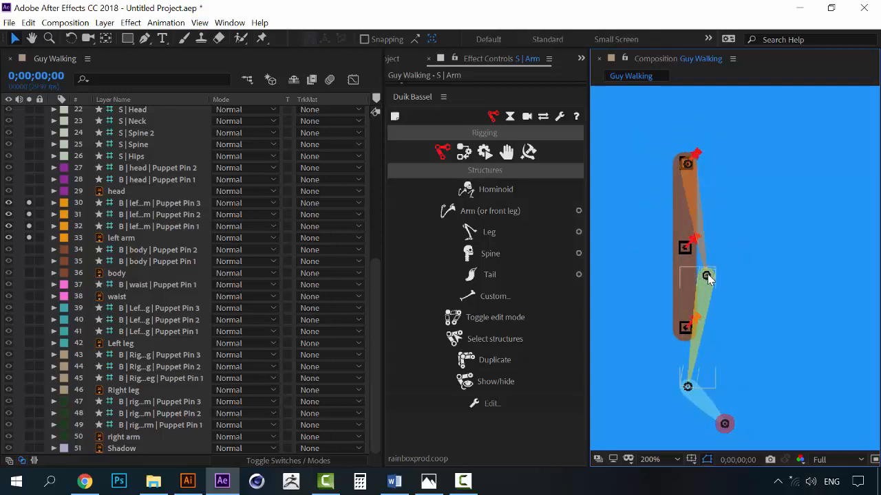
pyautogui.moveTo(707, 276); pyautogui.dragTo(685, 248)
pyautogui.click(737, 299)
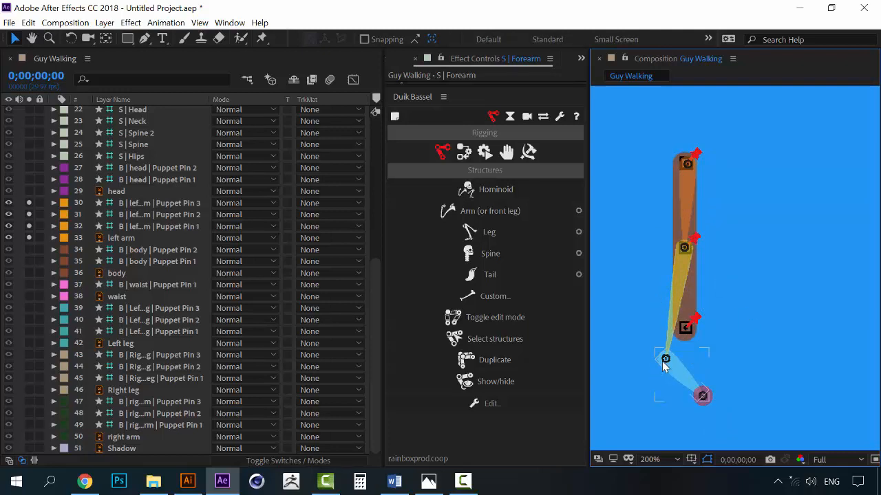
pyautogui.moveTo(666, 364); pyautogui.dragTo(686, 330)
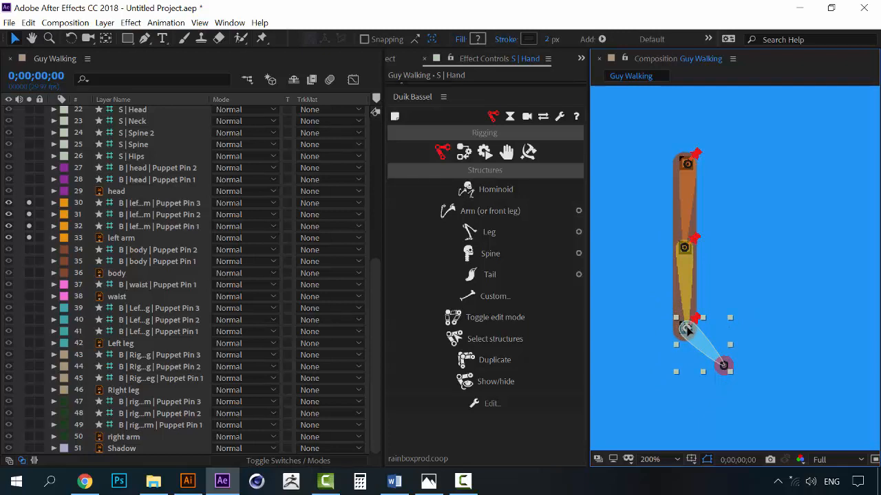
# - Delete the Arm Tip structure of the left arm and select its Hand structure layer
pyautogui.click(724, 366)
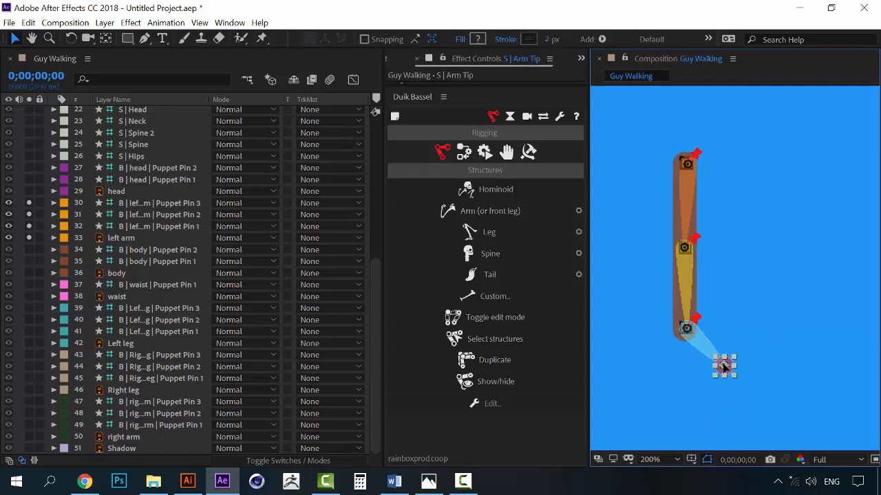
pyautogui.press('Delete')
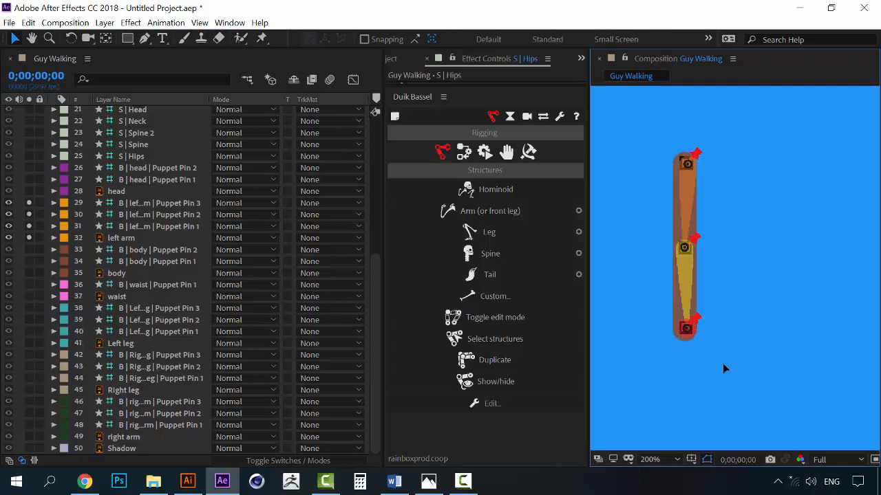
pyautogui.click(685, 329)
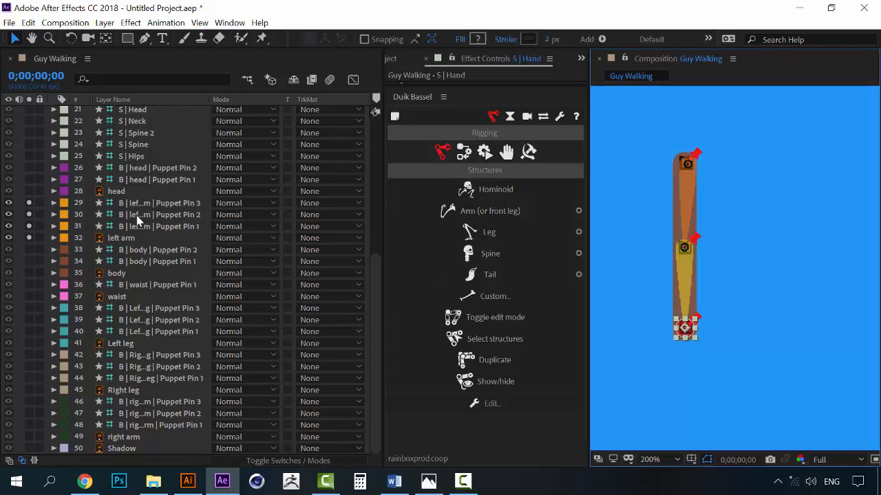
pyautogui.scroll(4, 138, 220)
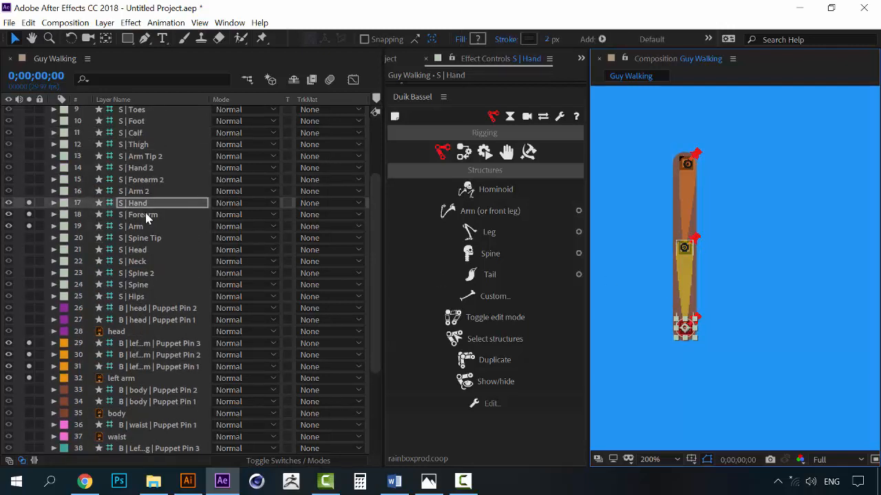
# - Turn off solo for the left arm's Hand, Forearm and Arm structures, its three puppet-pin bones and the left arm layer
pyautogui.click(146, 215)
pyautogui.click(134, 227)
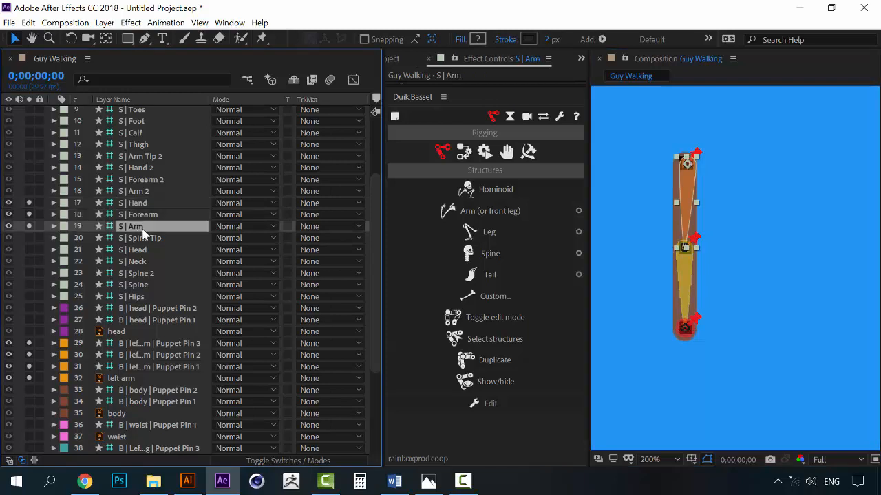
pyautogui.scroll(-1, 684, 337)
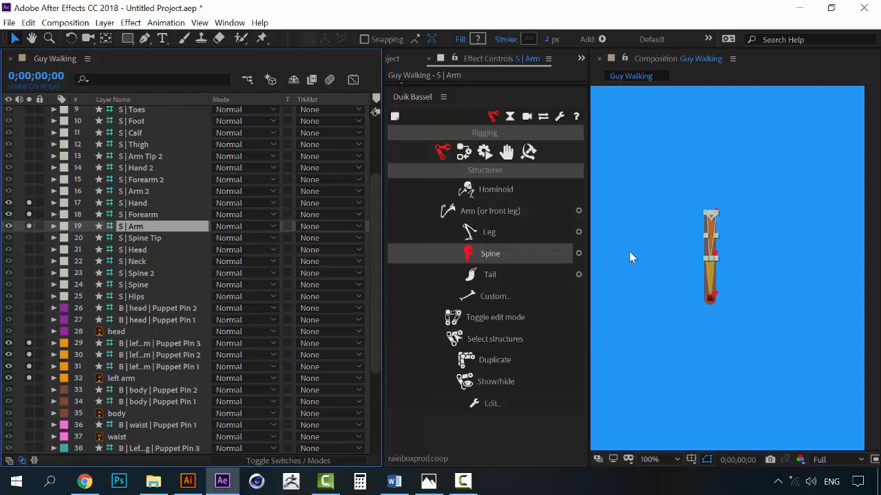
pyautogui.moveTo(29, 215); pyautogui.dragTo(29, 202)
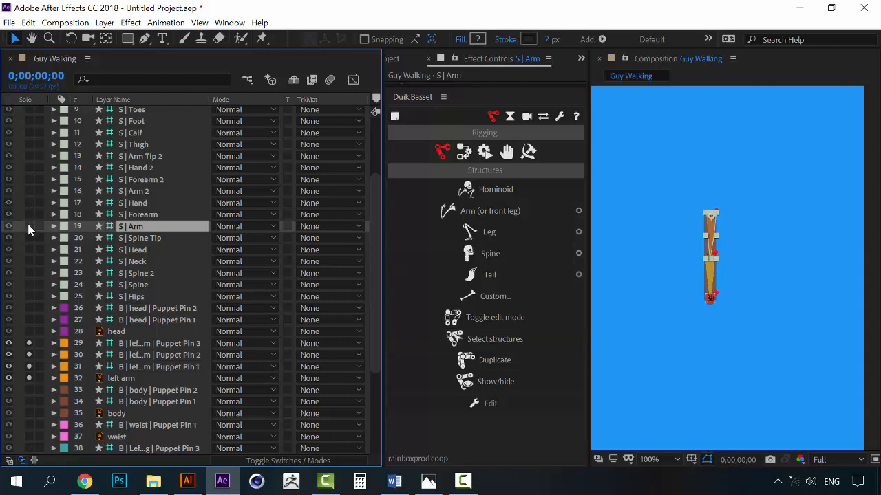
pyautogui.click(28, 225)
pyautogui.moveTo(32, 342); pyautogui.dragTo(27, 375)
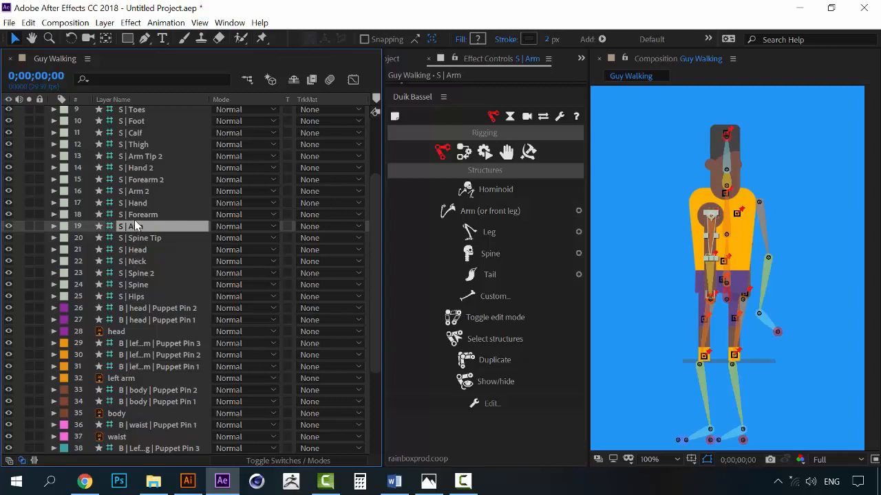
# - Solo the Arm Tip 2, Hand 2, Forearm 2 and Arm 2 structures together with the right arm layer and its three puppet-pin bones
pyautogui.click(137, 196)
pyautogui.keyDown('shift'); pyautogui.click(145, 159); pyautogui.keyUp('shift')
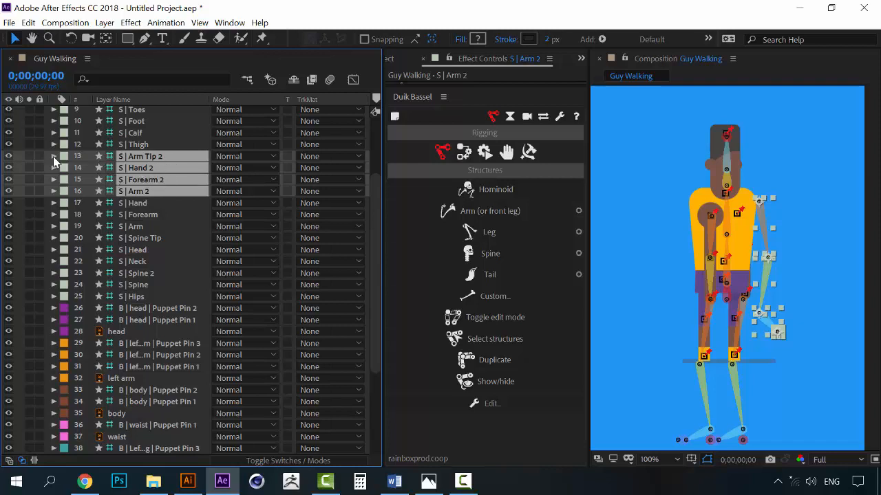
pyautogui.click(29, 158)
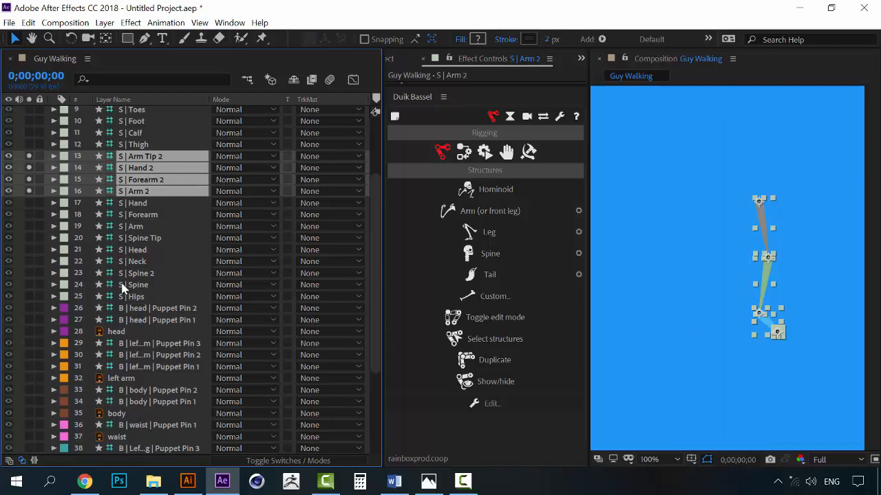
pyautogui.scroll(-3, 124, 295)
pyautogui.scroll(-1, 132, 343)
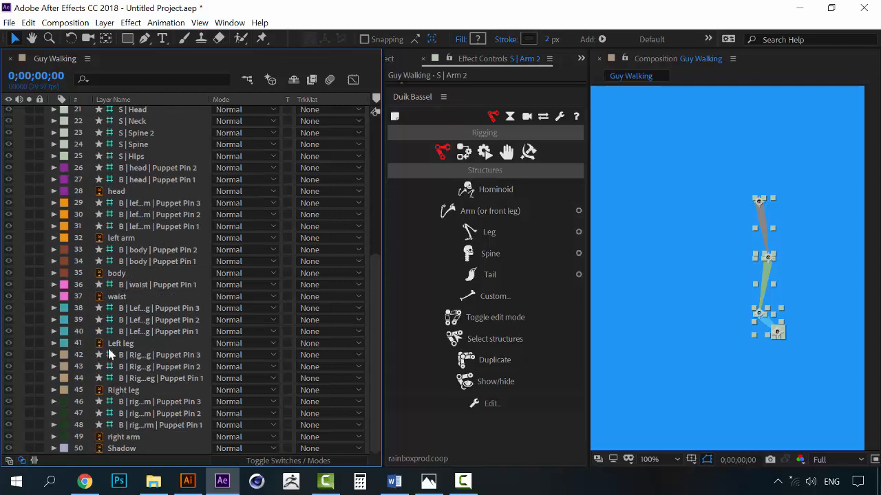
pyautogui.click(126, 438)
pyautogui.keyDown('shift'); pyautogui.click(131, 403); pyautogui.keyUp('shift')
pyautogui.click(28, 401)
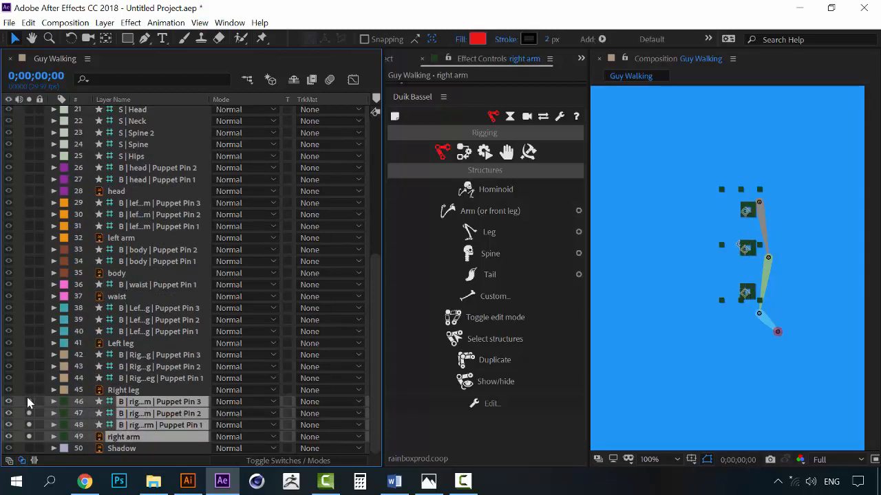
# - Move the Arm 2, Forearm 2 and Hand 2 structure joints onto the right arm's shoulder, elbow and wrist pins
pyautogui.scroll(1, 727, 254)
pyautogui.moveTo(675, 264); pyautogui.dragTo(629, 271)
pyautogui.click(653, 236)
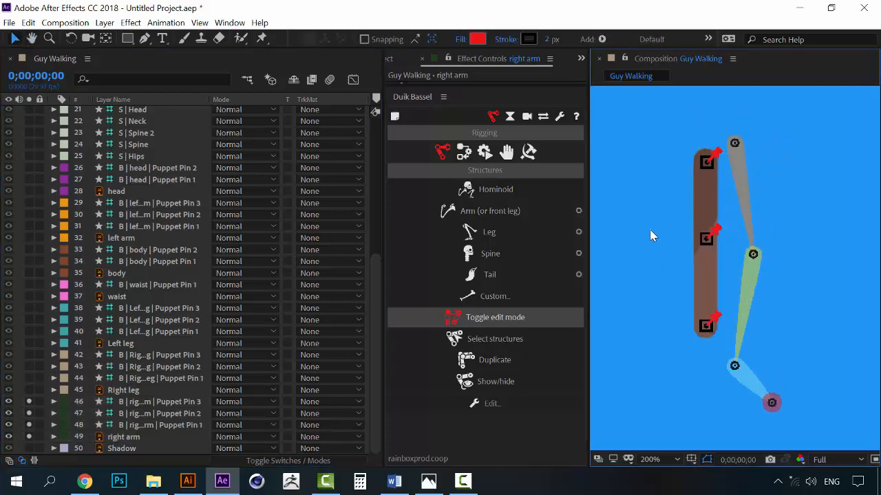
pyautogui.moveTo(735, 143); pyautogui.dragTo(708, 162)
pyautogui.click(738, 279)
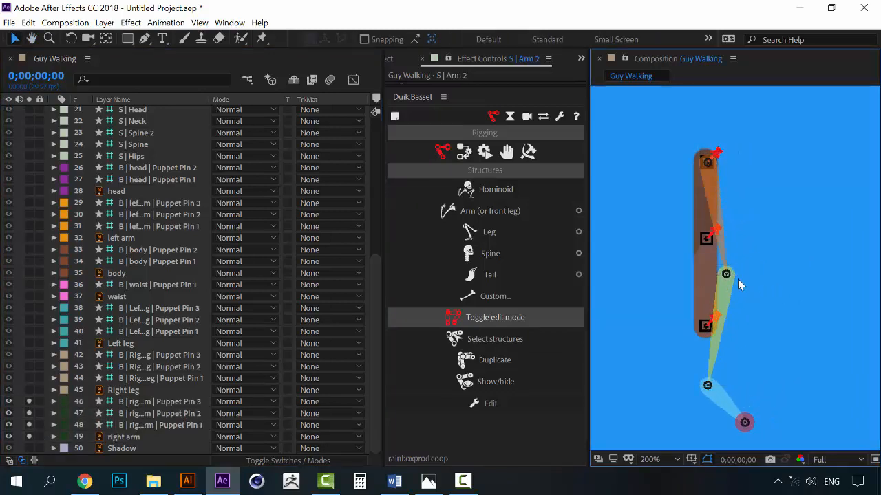
pyautogui.moveTo(724, 274); pyautogui.dragTo(706, 238)
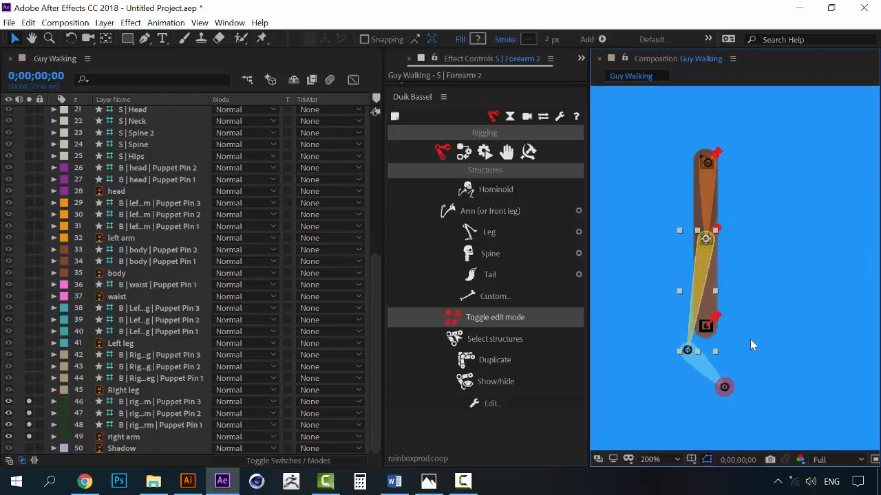
pyautogui.moveTo(686, 351); pyautogui.dragTo(705, 327)
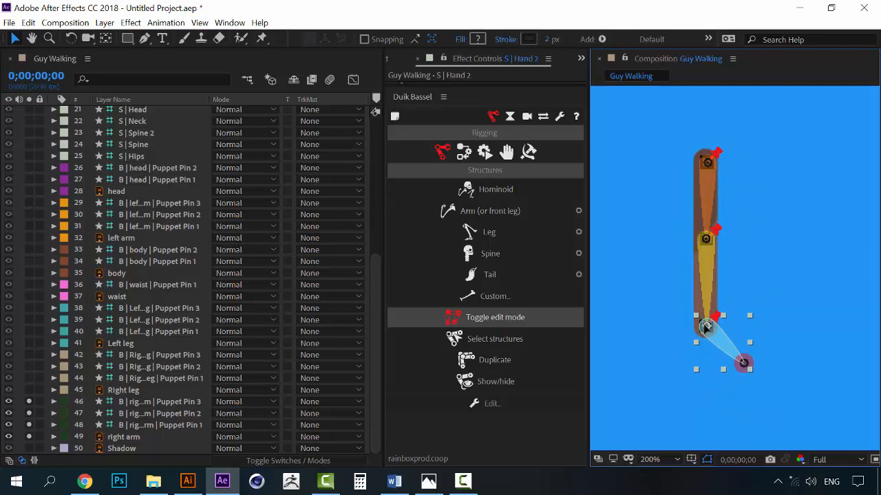
# - Delete the Arm Tip 2 structure and turn off solo for the right arm, its pins and its remaining structures
pyautogui.click(770, 363)
pyautogui.click(745, 364)
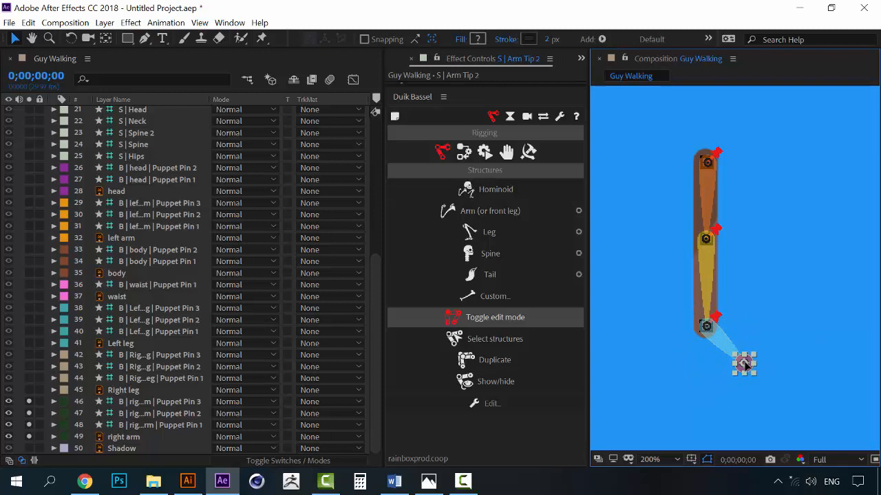
pyautogui.press('Delete')
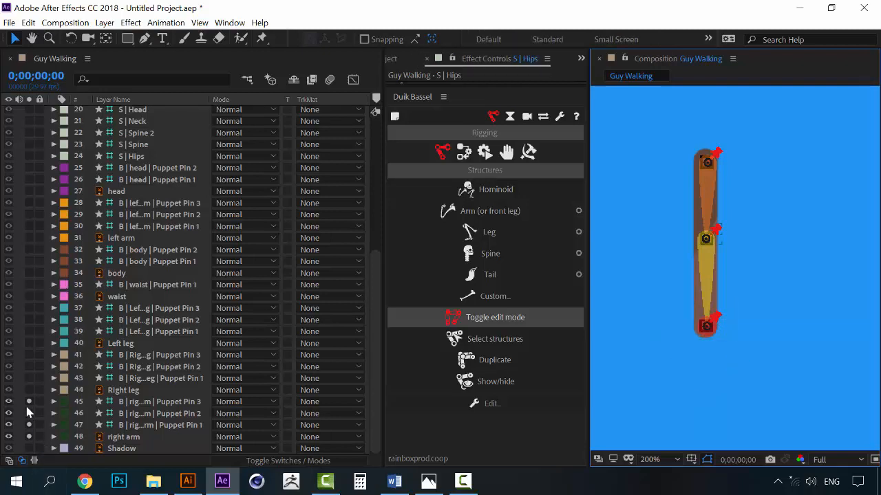
pyautogui.moveTo(26, 402); pyautogui.dragTo(27, 436)
pyautogui.scroll(5, 23, 344)
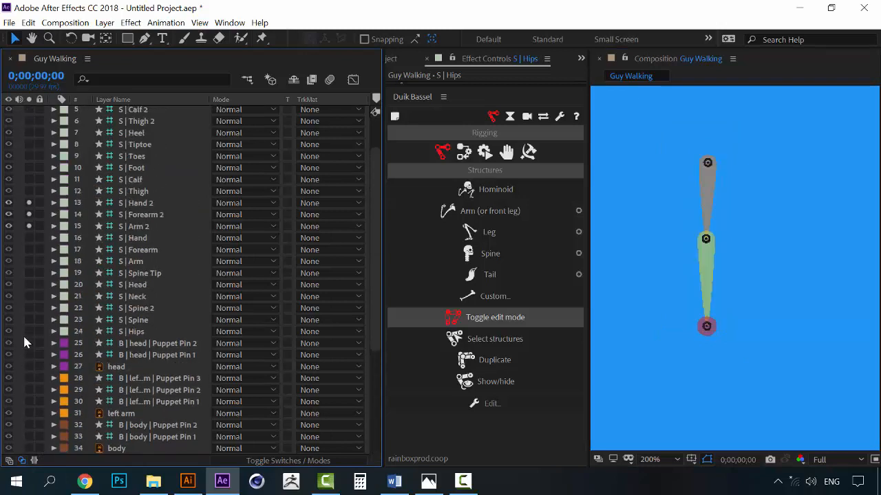
pyautogui.moveTo(28, 222); pyautogui.dragTo(28, 225)
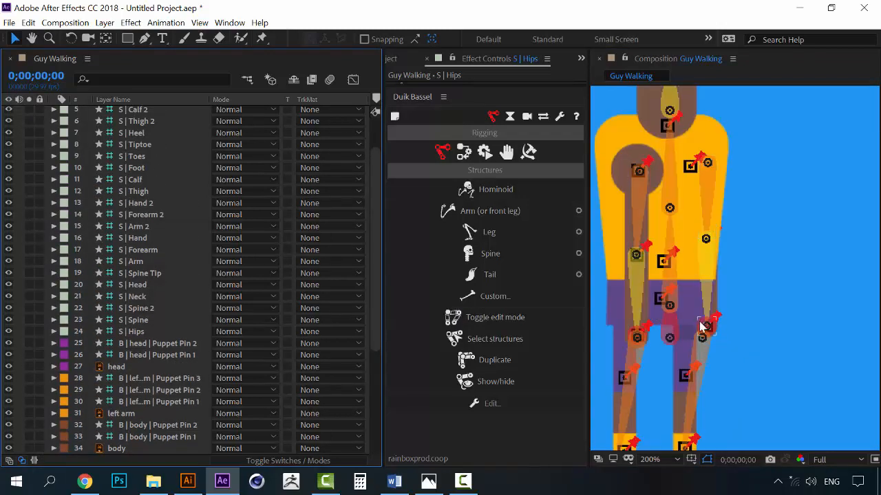
# - Solo the second leg structure from Heel 2 to Thigh 2 together with the Right leg layer and its three puppet-pin bones
pyautogui.press('space')
pyautogui.moveTo(727, 339); pyautogui.dragTo(784, 209)
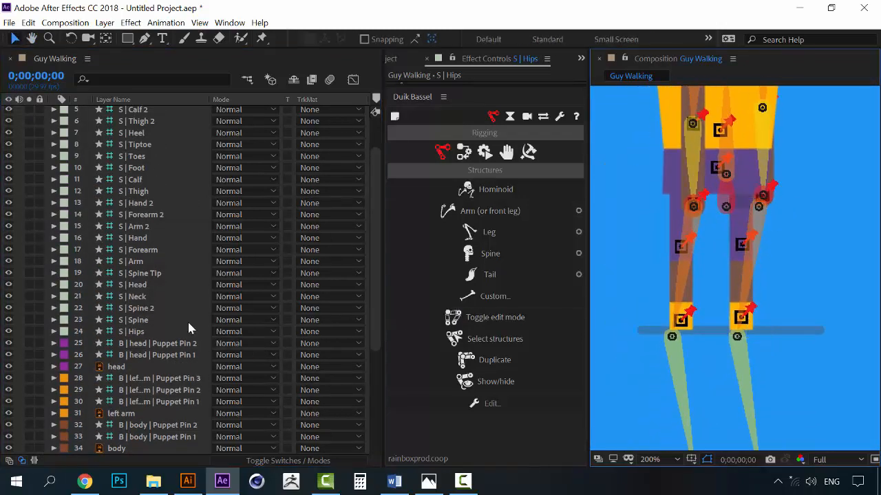
pyautogui.scroll(2, 147, 320)
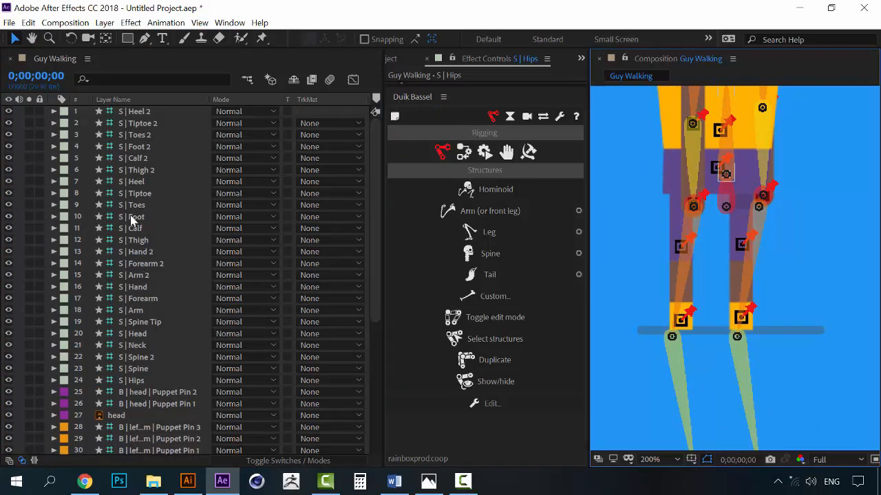
pyautogui.click(136, 112)
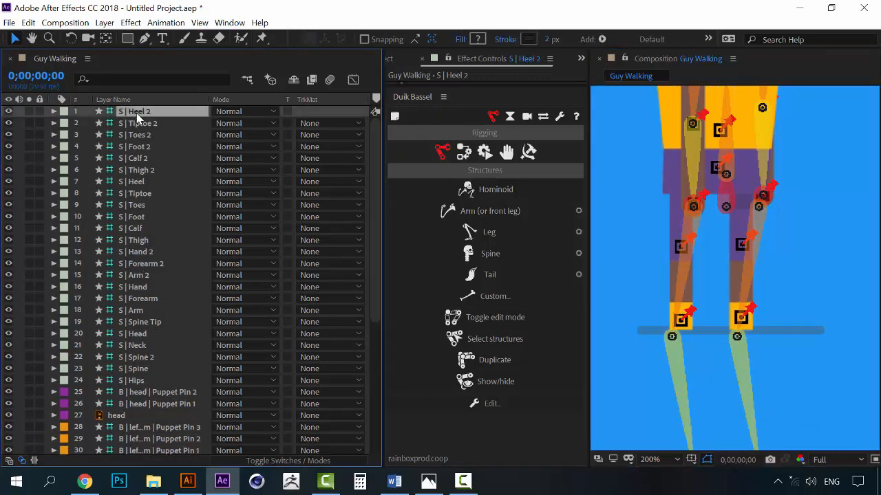
pyautogui.keyDown('shift'); pyautogui.click(152, 171); pyautogui.keyUp('shift')
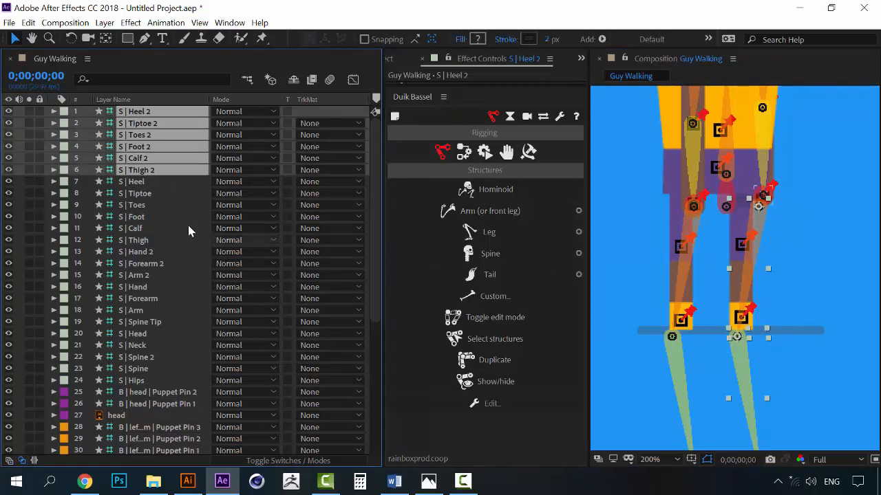
pyautogui.click(29, 158)
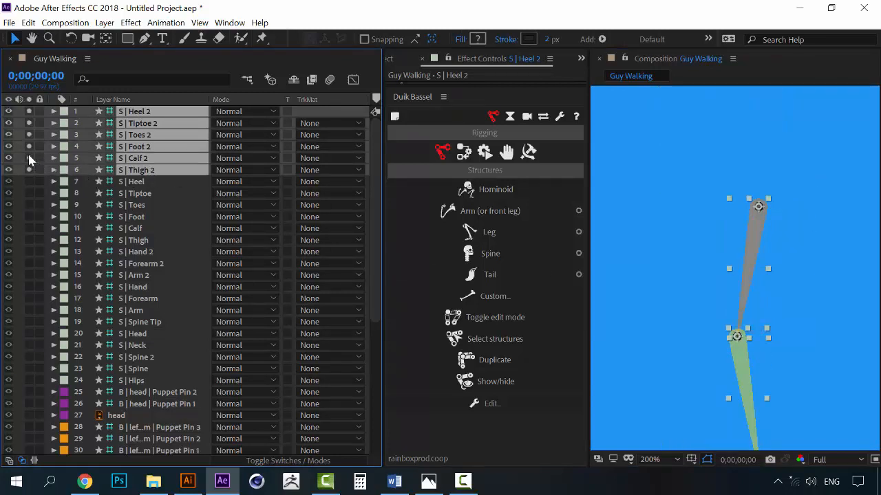
pyautogui.moveTo(180, 194); pyautogui.dragTo(180, 189)
pyautogui.scroll(-5, 180, 172)
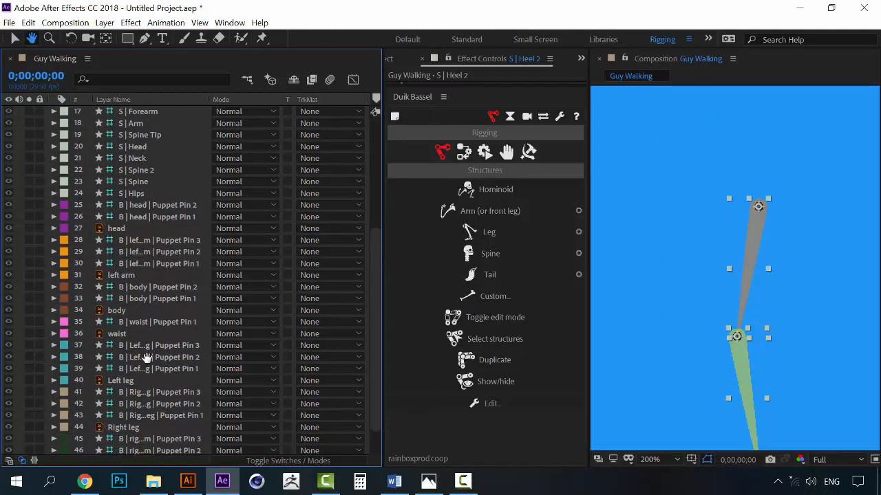
pyautogui.press('v')
pyautogui.scroll(-1, 151, 417)
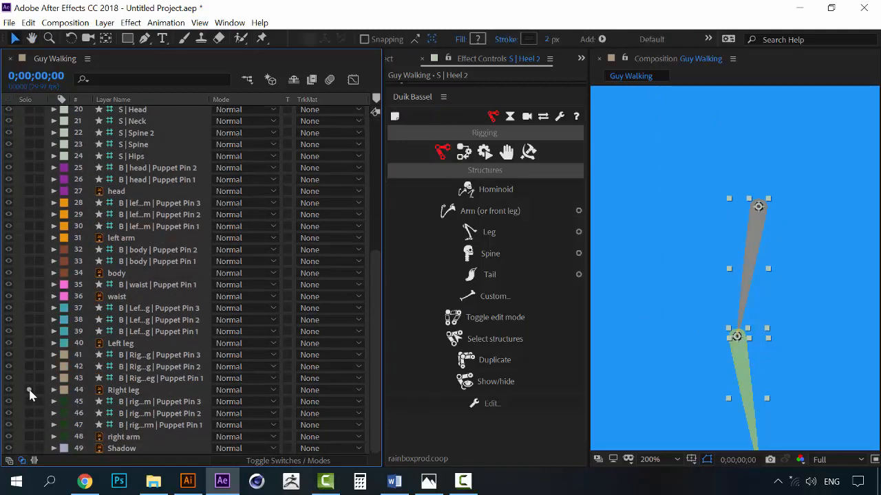
pyautogui.moveTo(28, 389); pyautogui.dragTo(28, 355)
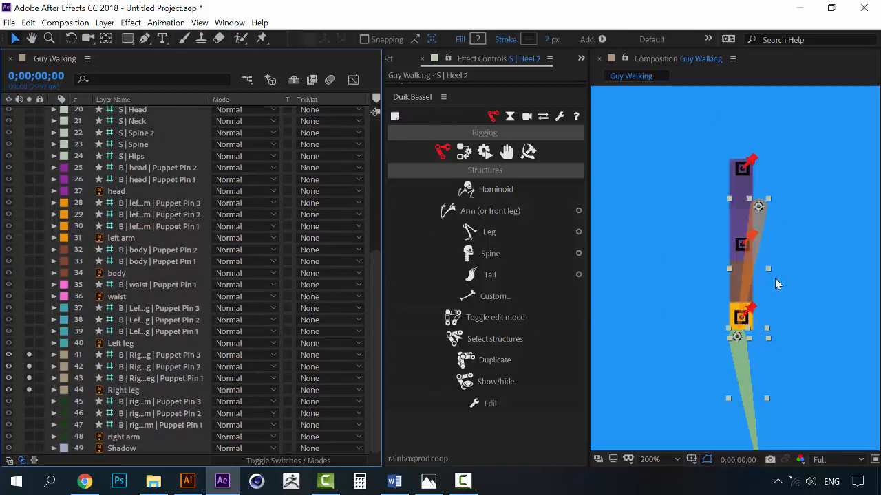
# - Move the Thigh 2, Calf 2 and Foot 2 structure joints onto the right leg's hip, knee and ankle pins
pyautogui.press('h')
pyautogui.moveTo(804, 329); pyautogui.dragTo(764, 234)
pyautogui.press('v')
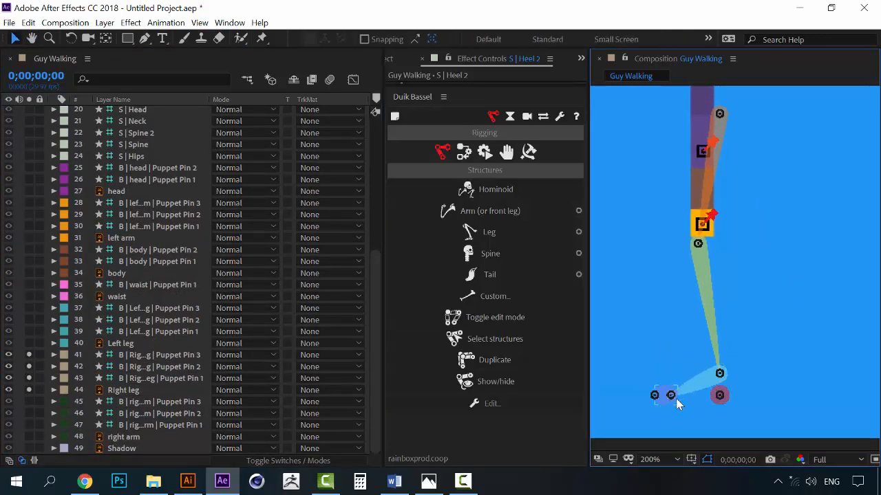
pyautogui.press('h')
pyautogui.moveTo(750, 255); pyautogui.dragTo(753, 355)
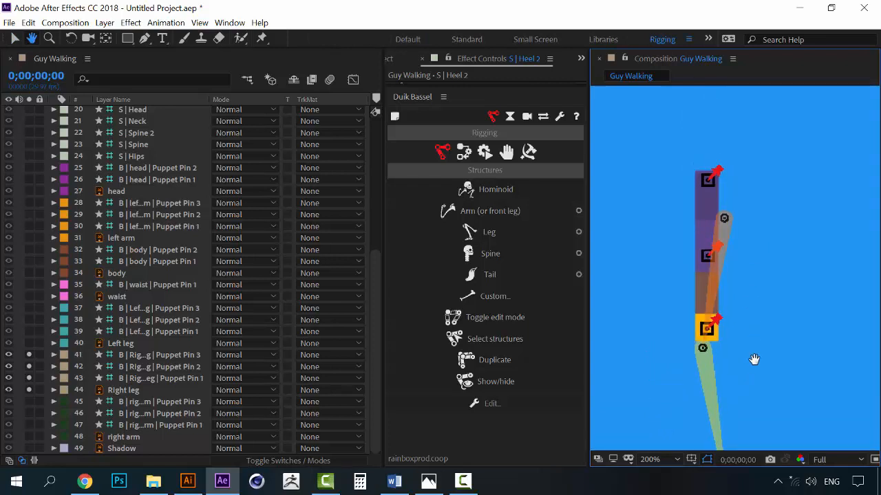
pyautogui.moveTo(769, 298); pyautogui.dragTo(774, 202)
pyautogui.press('v')
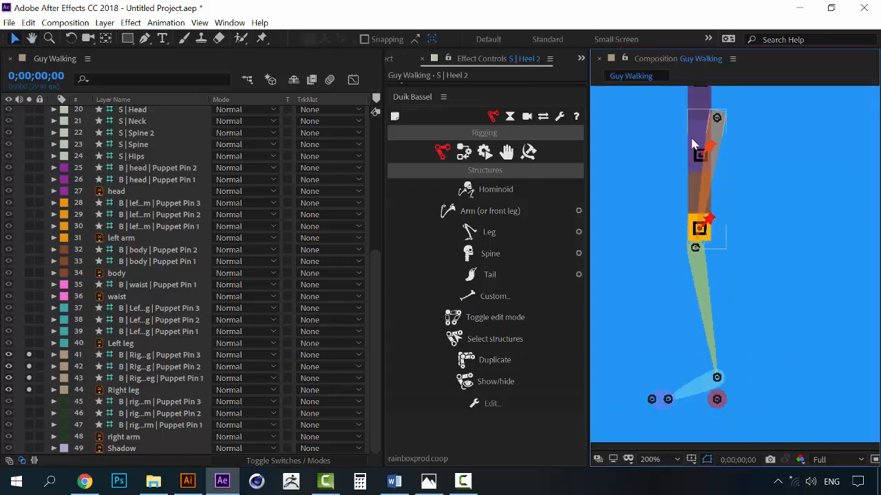
pyautogui.press('h')
pyautogui.moveTo(759, 273); pyautogui.dragTo(765, 381)
pyautogui.press('v')
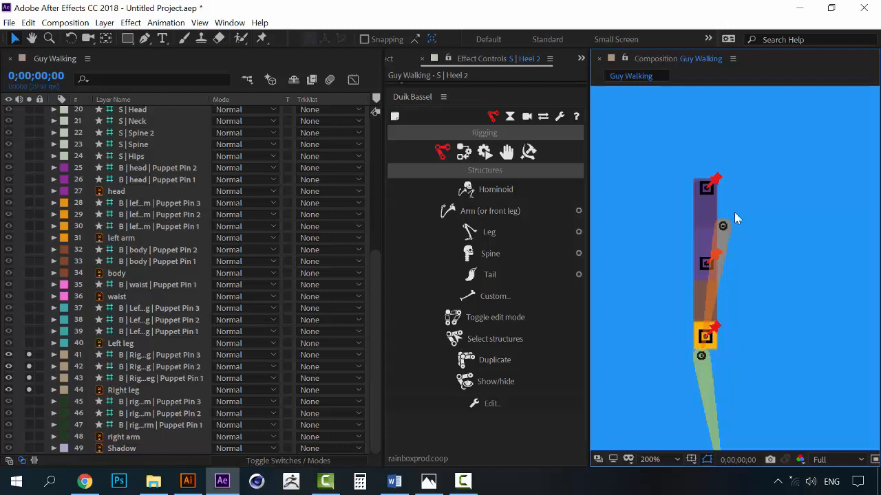
pyautogui.moveTo(723, 231); pyautogui.dragTo(706, 188)
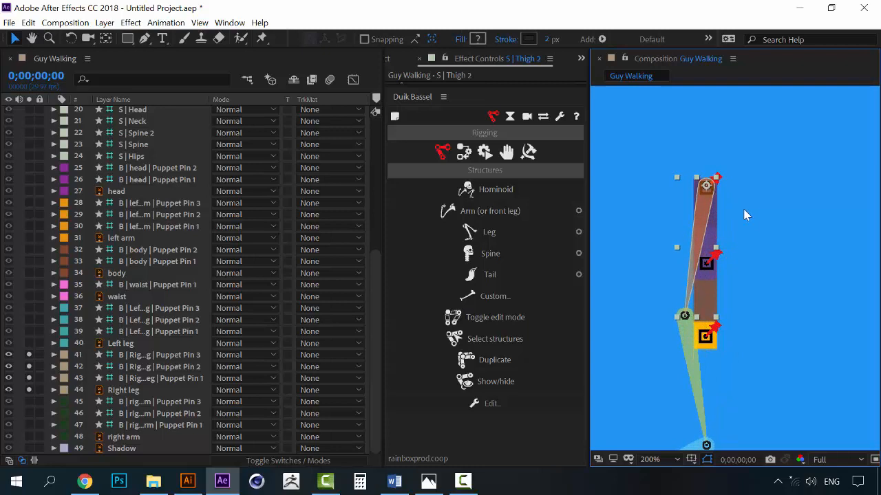
pyautogui.moveTo(684, 315); pyautogui.dragTo(706, 263)
pyautogui.click(776, 344)
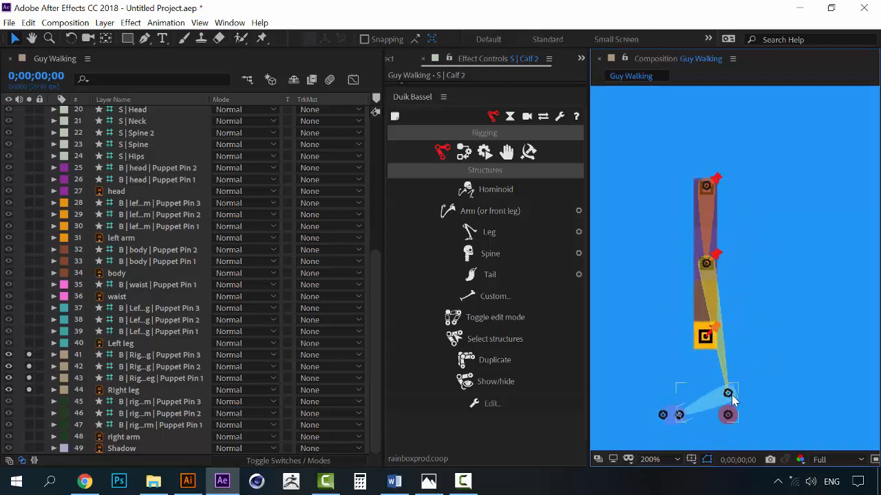
pyautogui.moveTo(728, 394); pyautogui.dragTo(705, 336)
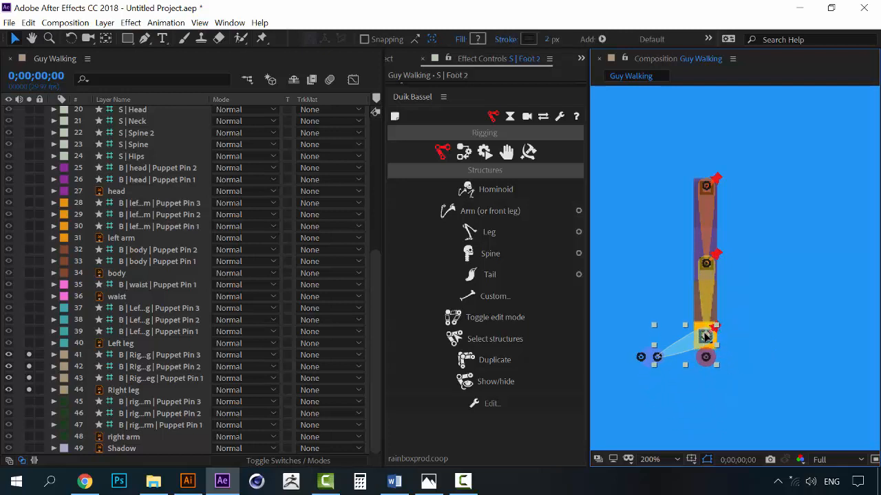
pyautogui.click(776, 384)
# - Delete the Heel 2, Tiptoe 2 and Toes 2 structures of the right leg
pyautogui.click(706, 359)
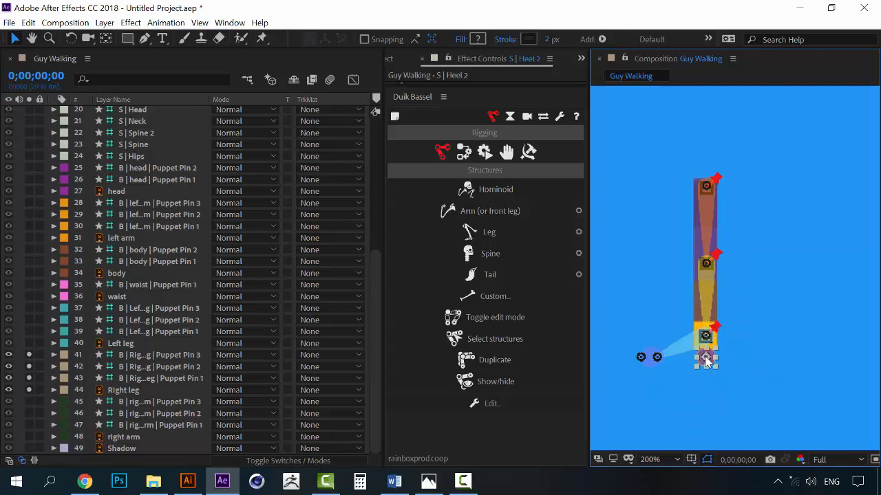
pyautogui.press('Delete')
pyautogui.click(641, 358)
pyautogui.press('Delete')
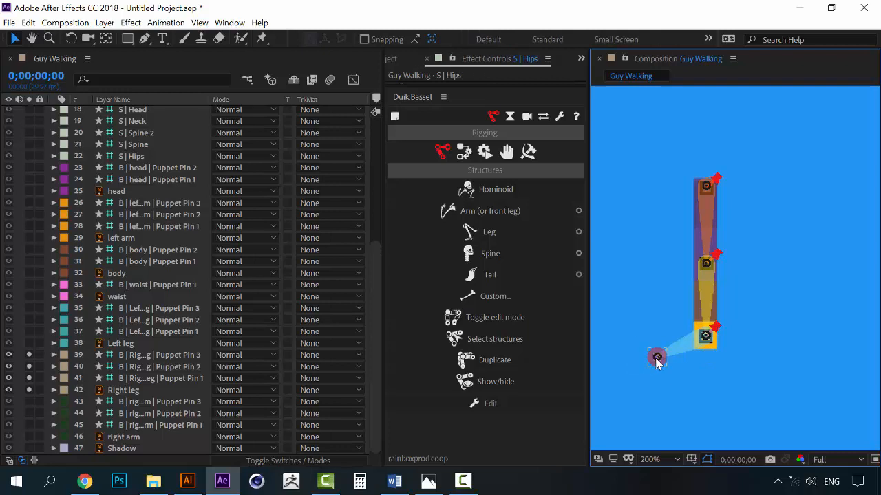
pyautogui.click(655, 358)
pyautogui.press('Delete')
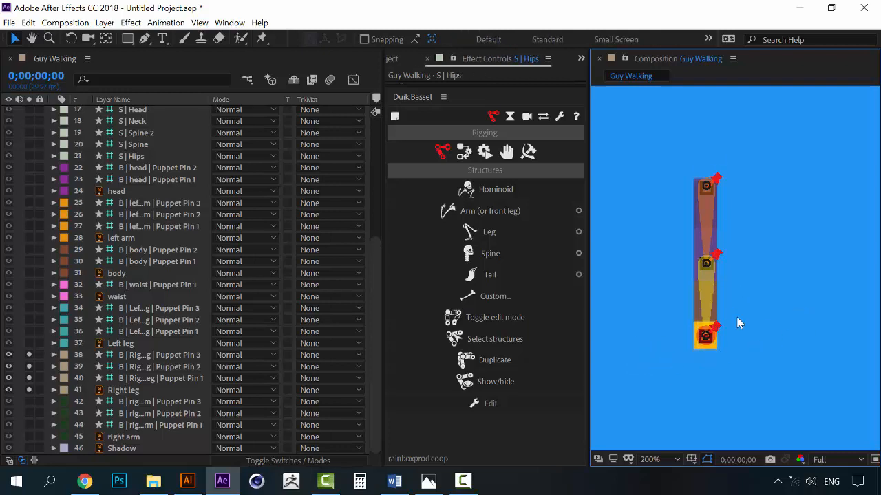
pyautogui.scroll(5, 75, 138)
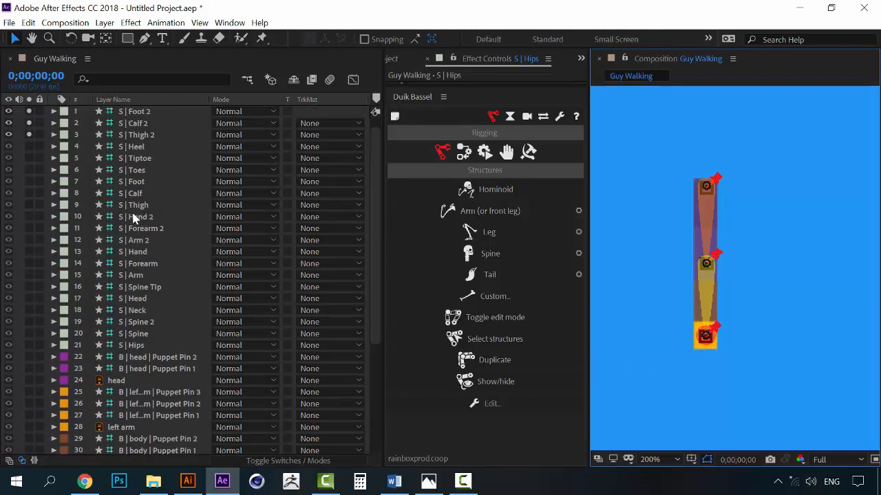
# - Turn off solo for the right leg, its three puppet pins and the Foot 2, Calf 2 and Thigh 2 structures
pyautogui.moveTo(30, 112); pyautogui.dragTo(30, 134)
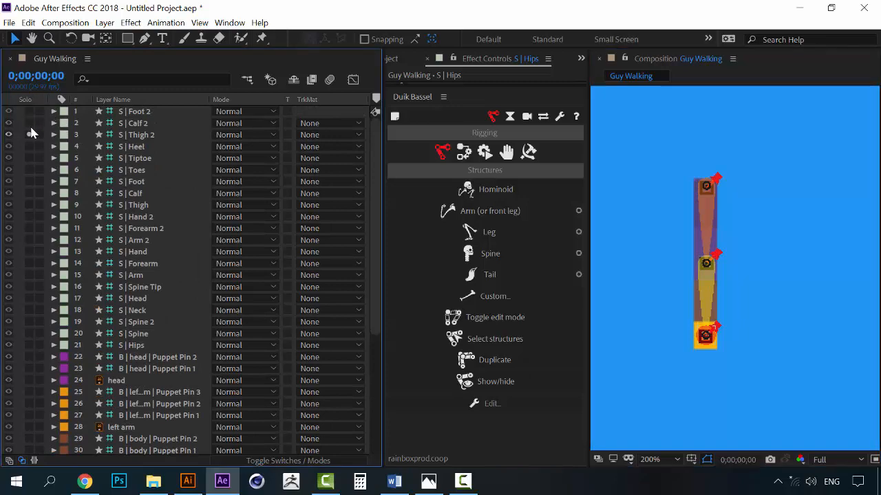
pyautogui.scroll(-5, 63, 275)
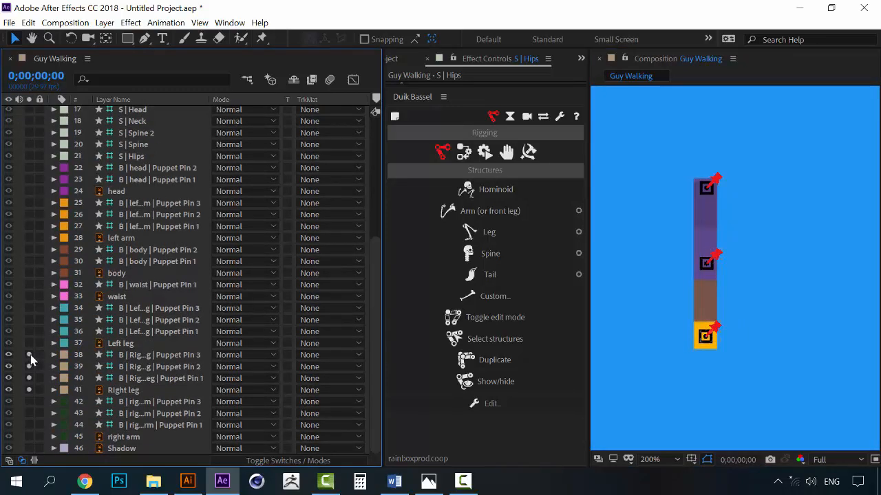
pyautogui.moveTo(31, 359); pyautogui.dragTo(30, 387)
pyautogui.scroll(5, 56, 297)
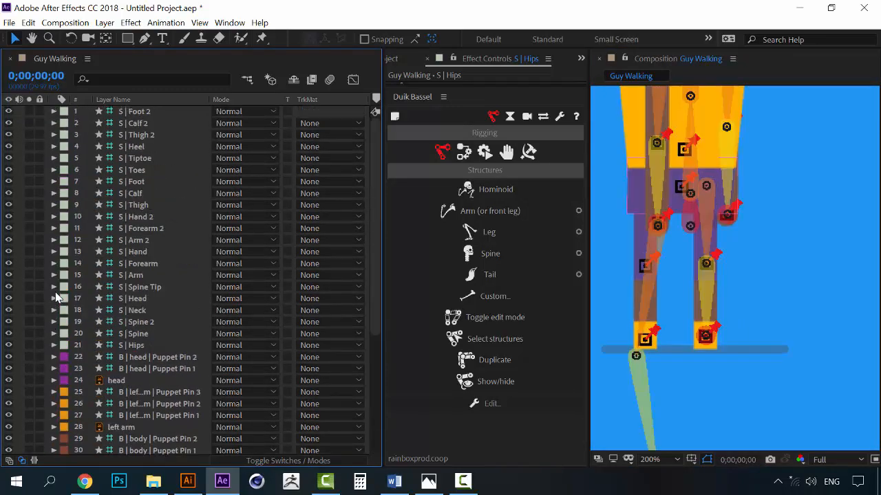
# - Solo the remaining leg structure from Heel to Thigh together with the Left leg layer and its three puppet-pin bones
pyautogui.click(141, 147)
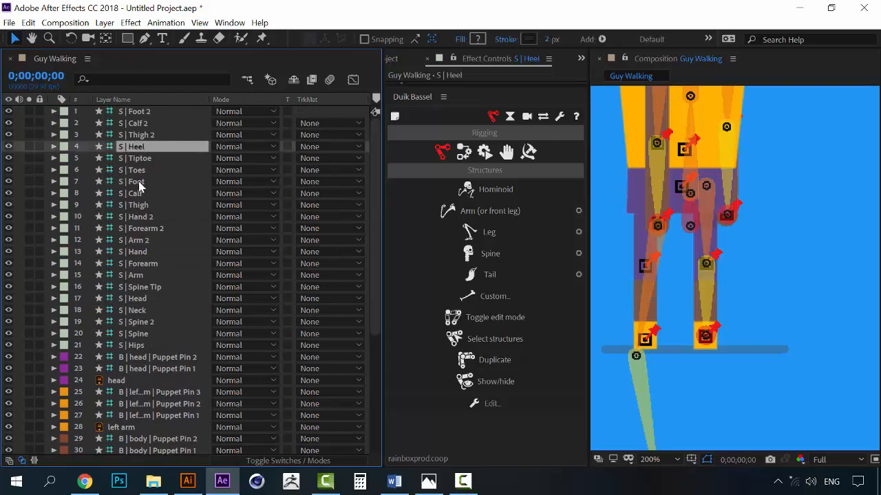
pyautogui.keyDown('shift'); pyautogui.click(142, 205); pyautogui.keyUp('shift')
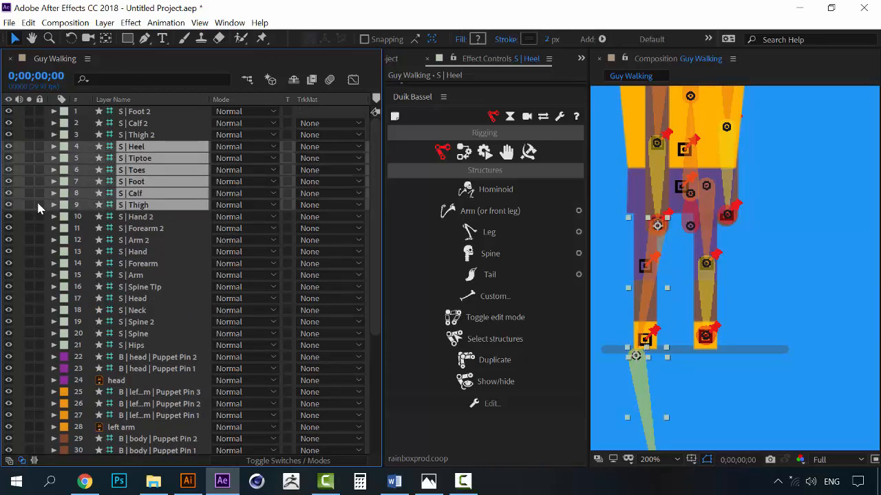
pyautogui.click(29, 193)
pyautogui.scroll(-5, 136, 282)
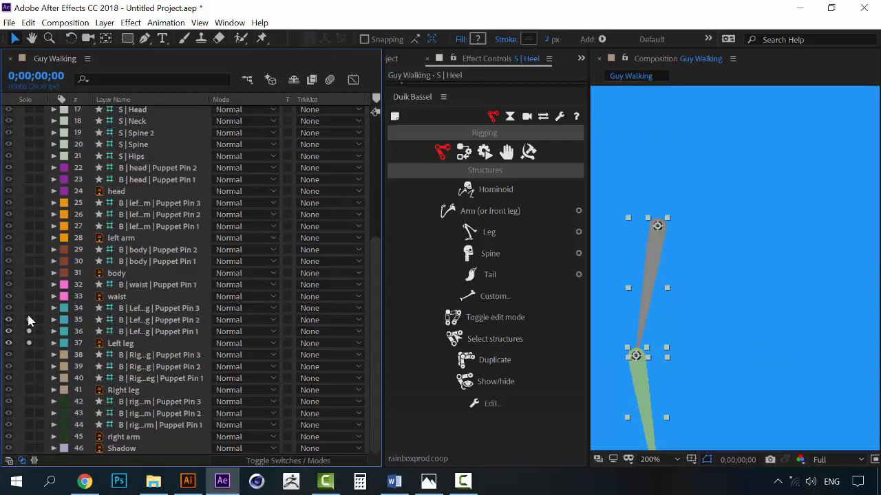
pyautogui.moveTo(29, 342); pyautogui.dragTo(28, 308)
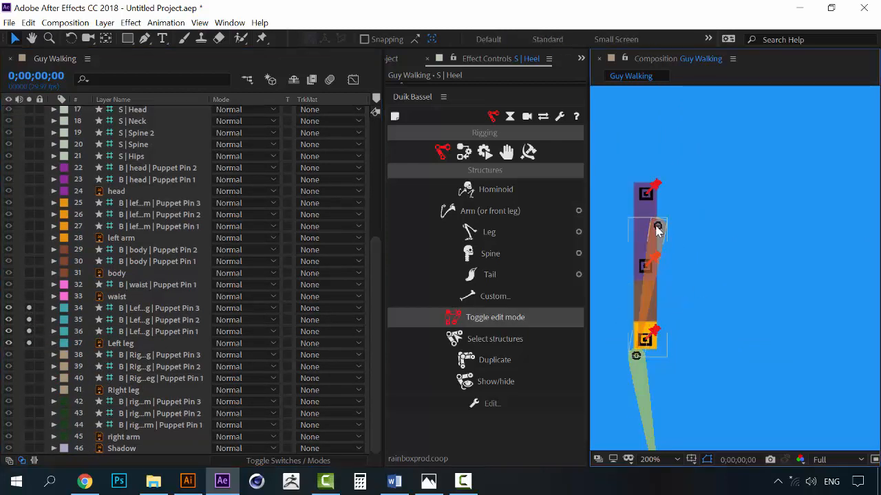
# - Move the Thigh, Calf and Foot structure joints onto the left leg's hip, knee and ankle pins
pyautogui.moveTo(657, 225); pyautogui.dragTo(646, 195)
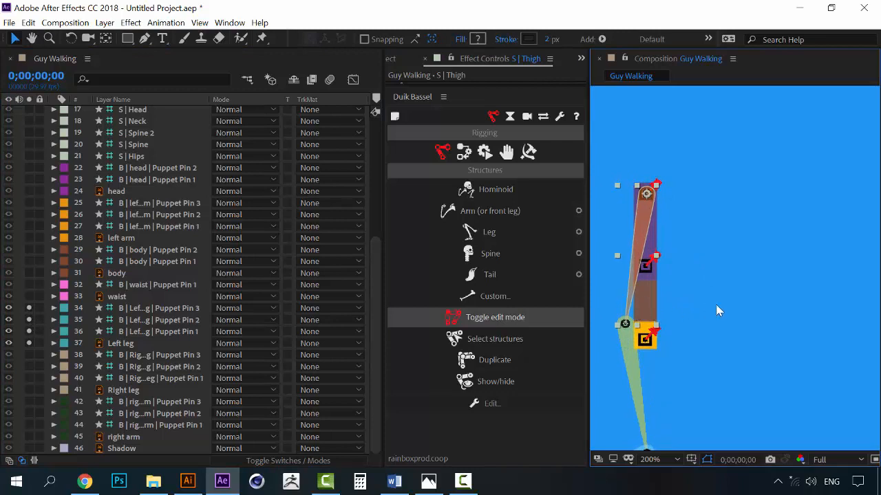
pyautogui.moveTo(624, 324); pyautogui.dragTo(645, 266)
pyautogui.moveTo(666, 396); pyautogui.dragTo(646, 340)
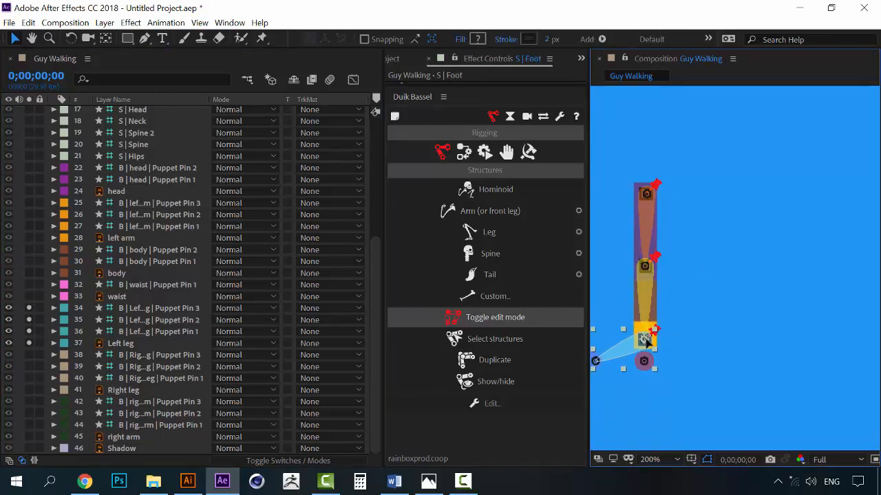
# - Delete the Heel, Tiptoe and Toes structures of the left leg
pyautogui.click(751, 291)
pyautogui.scroll(-2, 750, 310)
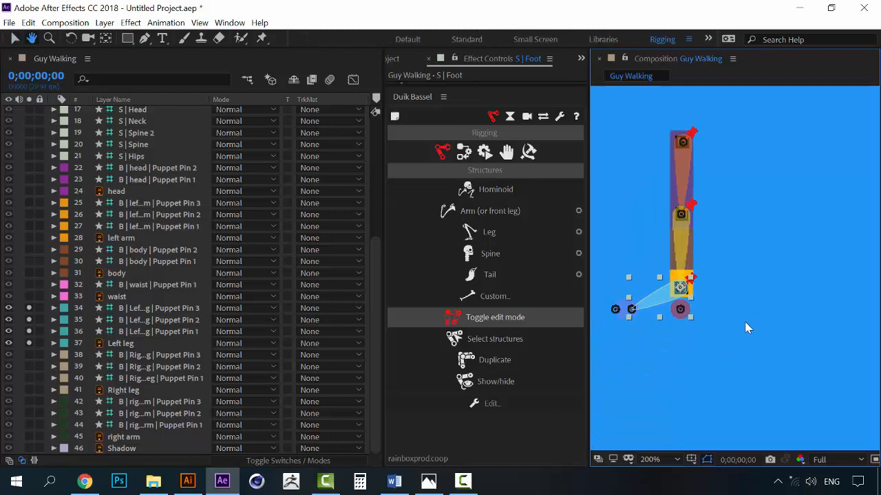
pyautogui.click(618, 308)
pyautogui.press('Delete')
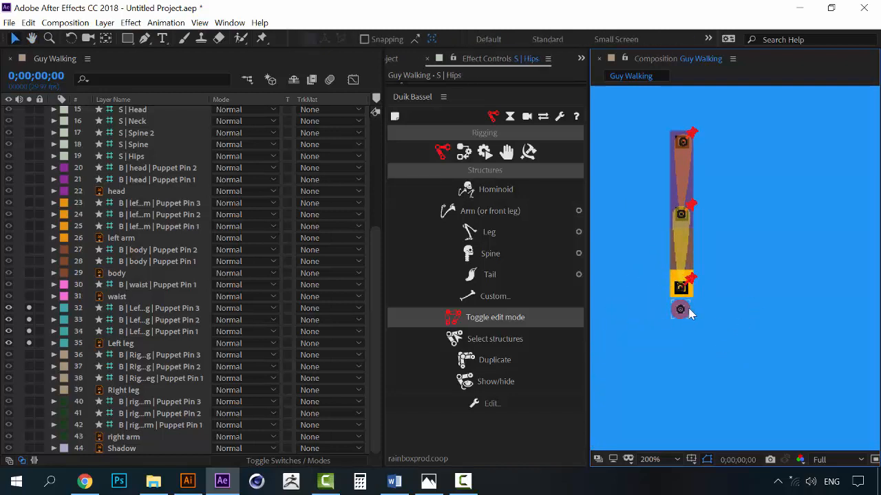
pyautogui.click(688, 310)
pyautogui.press('Delete')
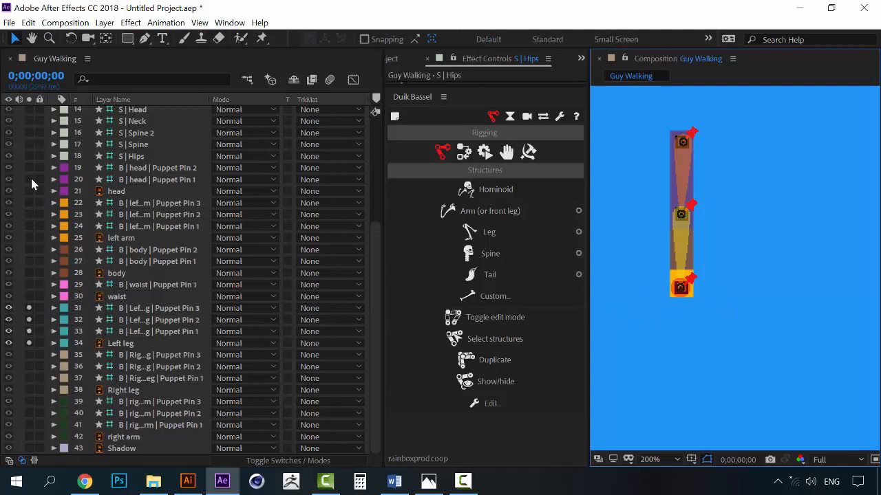
# - Turn off solo for the Left leg layer, its three puppet pins and the Foot, Calf and Thigh structures
pyautogui.moveTo(29, 309); pyautogui.dragTo(29, 332)
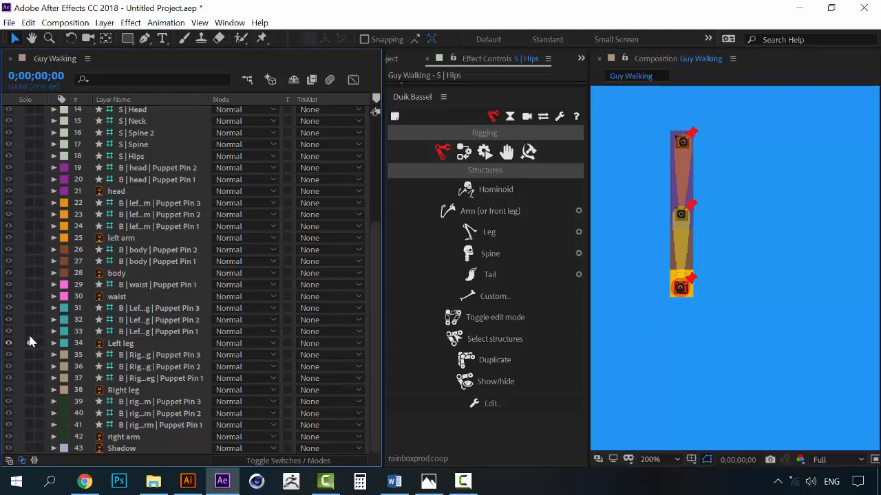
pyautogui.click(28, 344)
pyautogui.scroll(5, 139, 333)
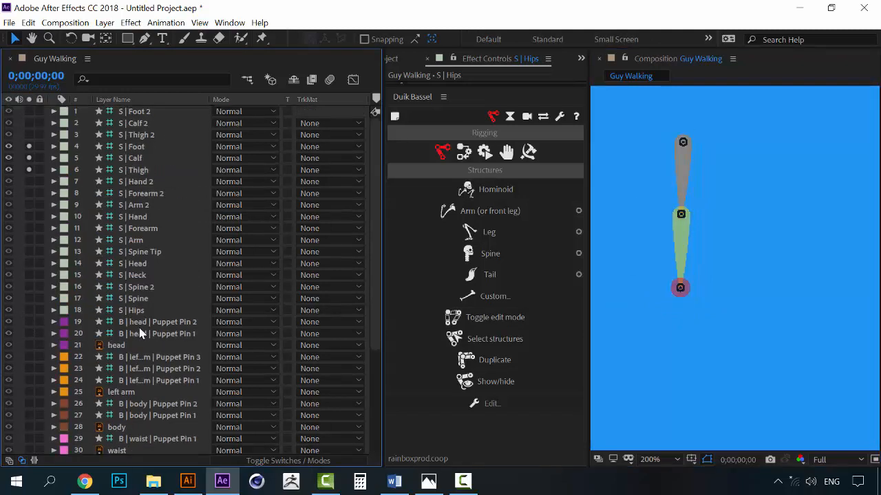
pyautogui.moveTo(29, 170); pyautogui.dragTo(28, 146)
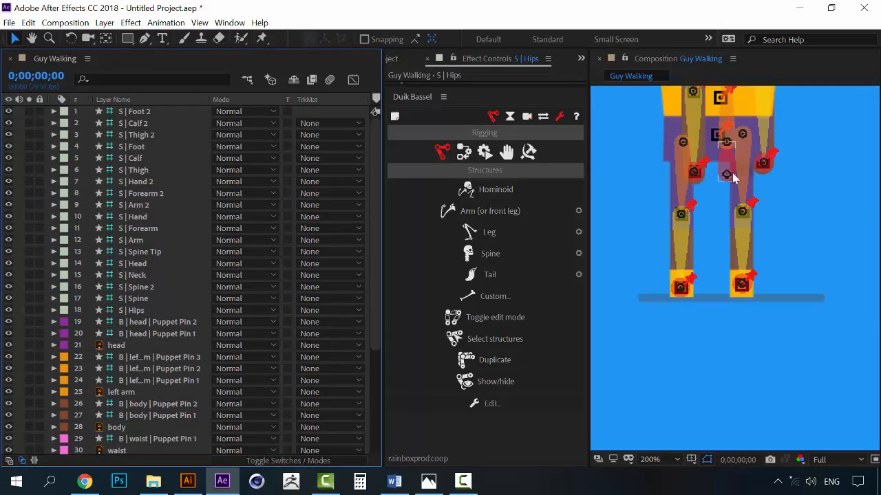
# - Solo the spine structures Hips, Spine, Spine 2, Neck, Head and Spine Tip
pyautogui.moveTo(720, 200); pyautogui.dragTo(692, 399)
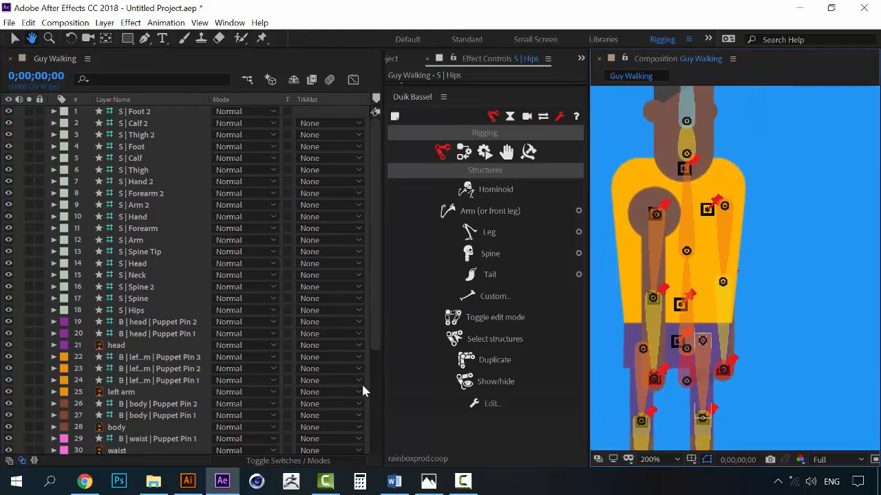
pyautogui.click(139, 310)
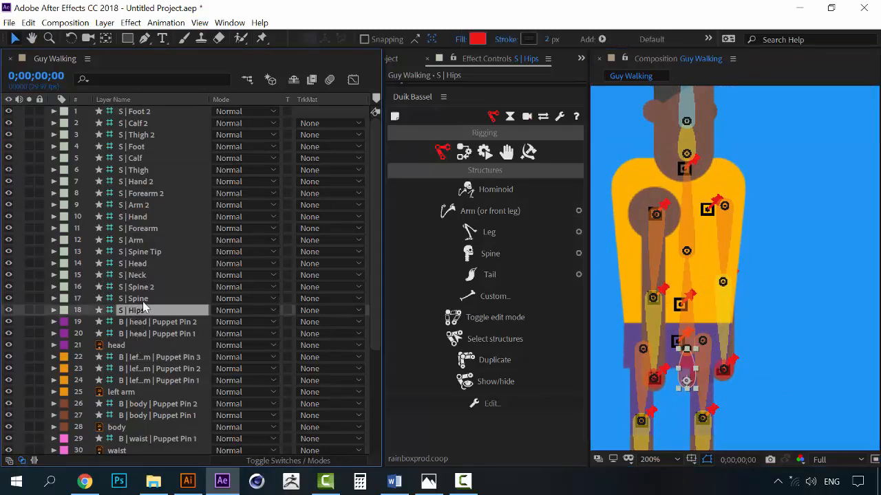
pyautogui.keyDown('ctrl'); pyautogui.click(141, 299); pyautogui.keyUp('ctrl')
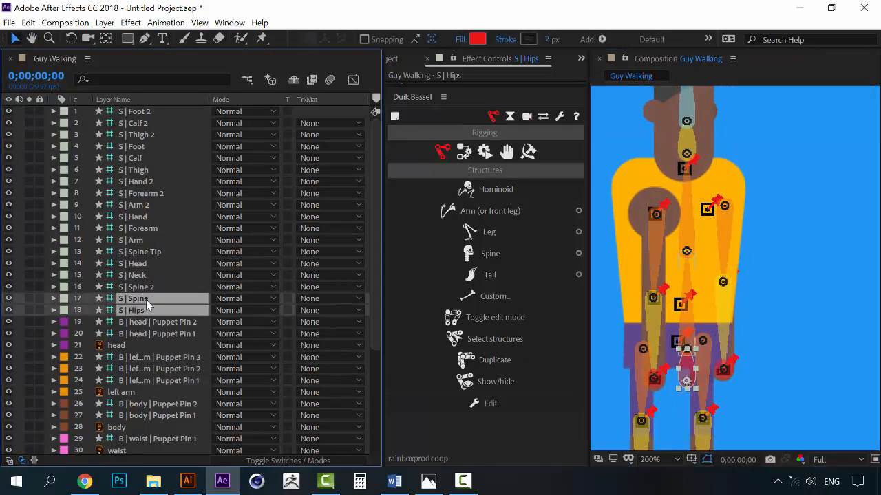
pyautogui.keyDown('ctrl'); pyautogui.click(145, 287); pyautogui.keyUp('ctrl')
pyautogui.keyDown('ctrl'); pyautogui.click(143, 275); pyautogui.keyUp('ctrl')
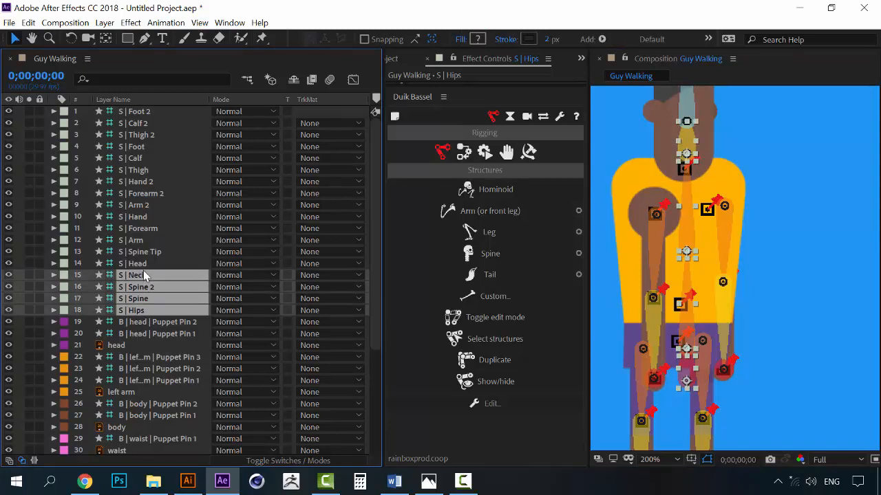
pyautogui.keyDown('ctrl'); pyautogui.click(146, 263); pyautogui.keyUp('ctrl')
pyautogui.keyDown('ctrl'); pyautogui.click(137, 252); pyautogui.keyUp('ctrl')
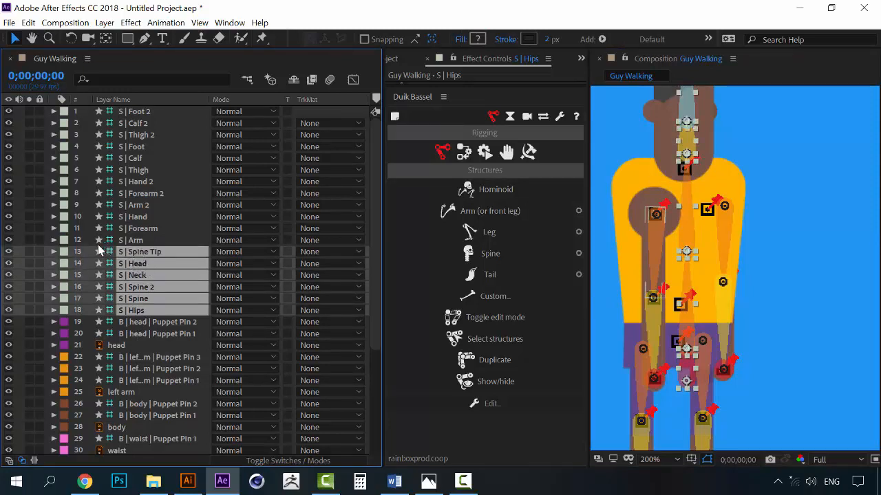
pyautogui.click(28, 252)
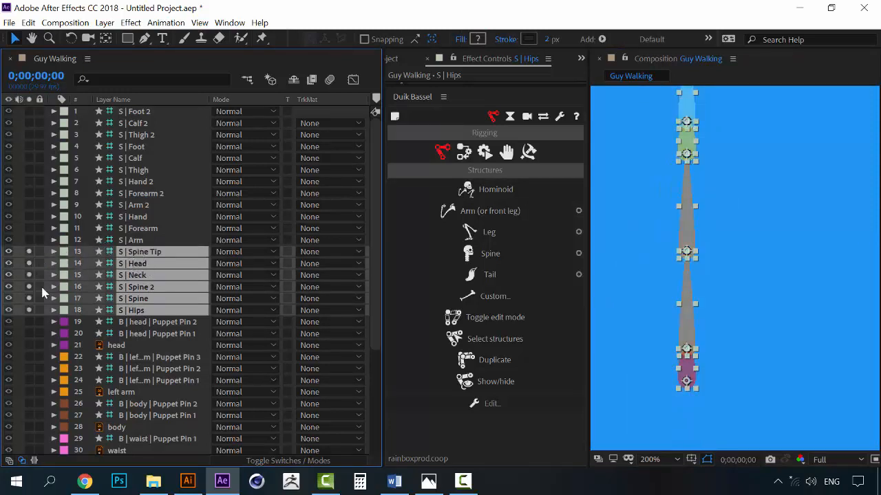
# - Solo the head, body and waist layers together with their puppet-pin bones
pyautogui.click(118, 345)
pyautogui.click(124, 323)
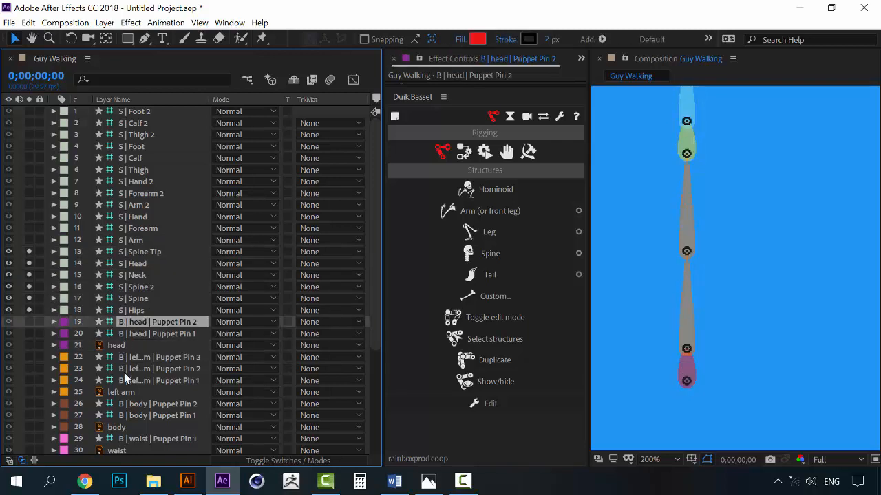
pyautogui.keyDown('shift'); pyautogui.click(117, 346); pyautogui.keyUp('shift')
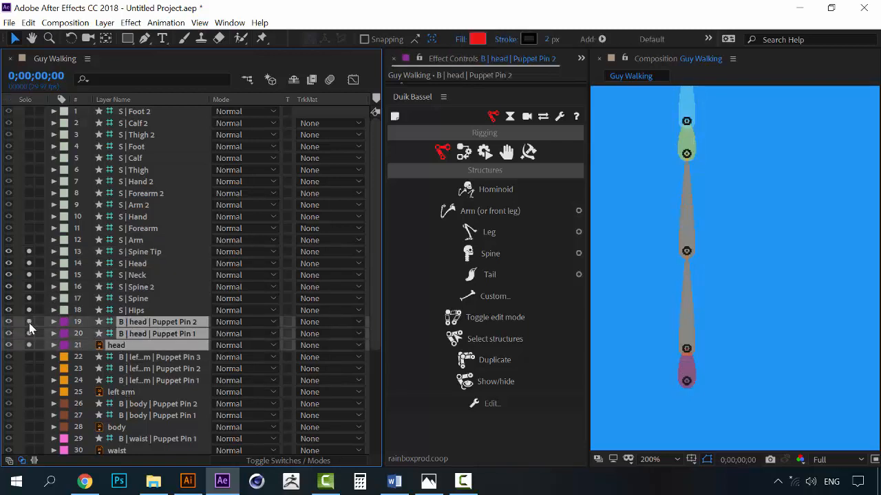
pyautogui.click(29, 323)
pyautogui.scroll(-5, 117, 330)
pyautogui.click(116, 322)
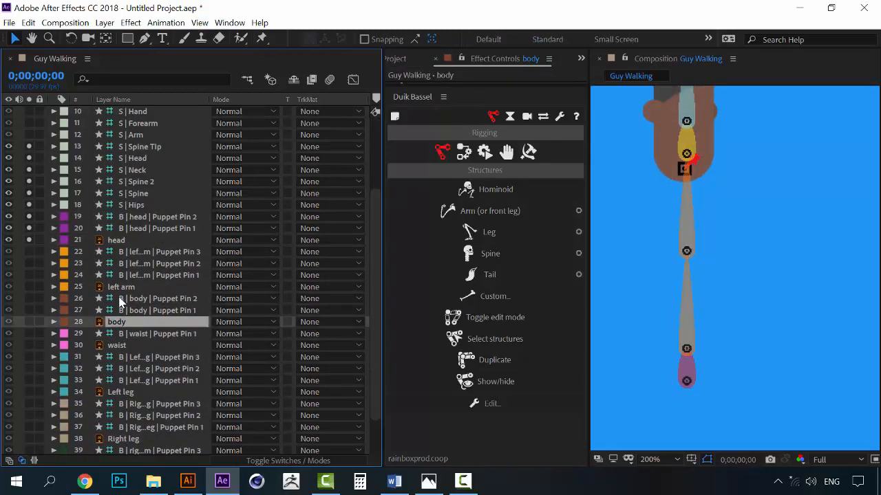
pyautogui.keyDown('shift'); pyautogui.click(131, 298); pyautogui.keyUp('shift')
pyautogui.click(29, 299)
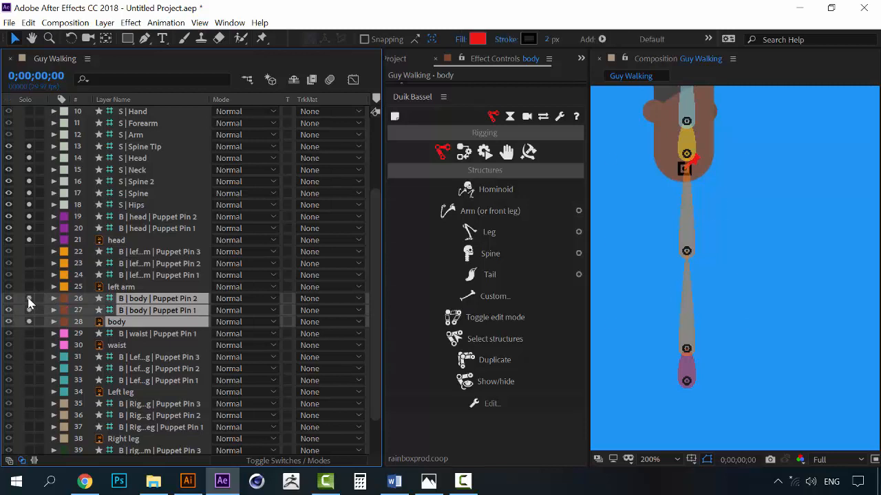
pyautogui.click(116, 345)
pyautogui.keyDown('shift'); pyautogui.click(131, 334); pyautogui.keyUp('shift')
pyautogui.click(29, 333)
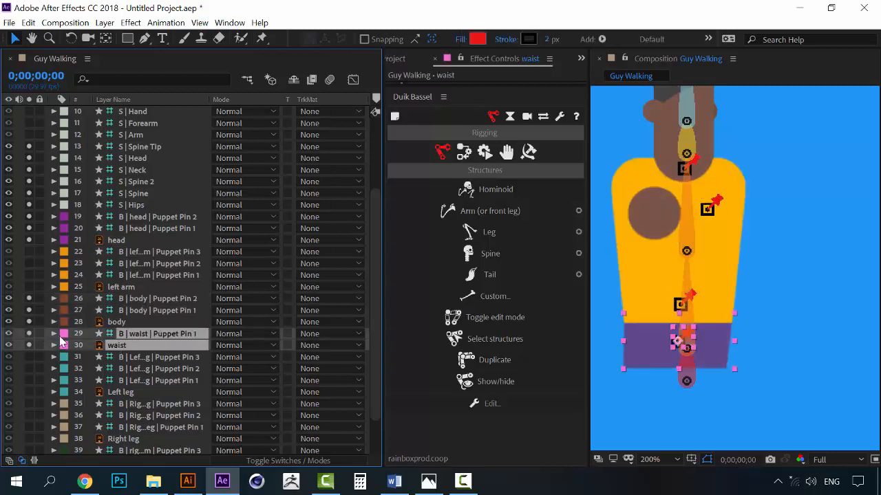
# - Delete the Spine Tip structure and move the Head and Neck joints onto the upper and lower head pins
pyautogui.click(817, 305)
pyautogui.press('space')
pyautogui.moveTo(769, 230); pyautogui.dragTo(770, 345)
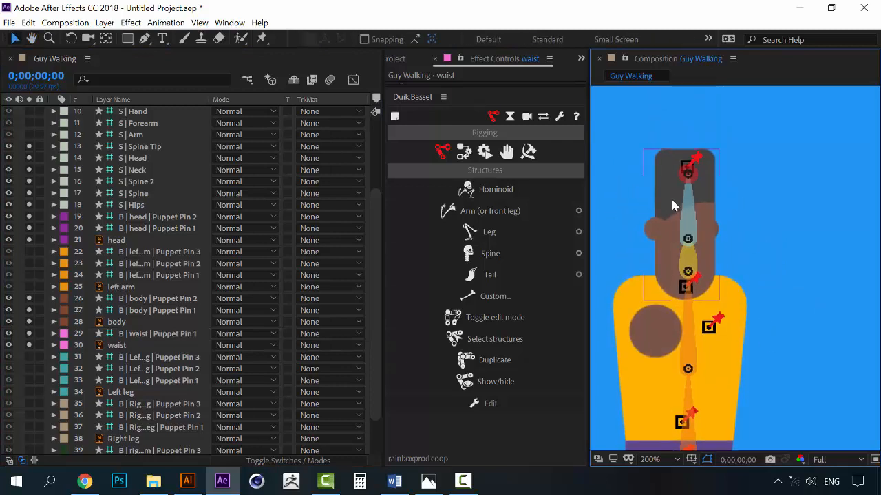
pyautogui.click(695, 175)
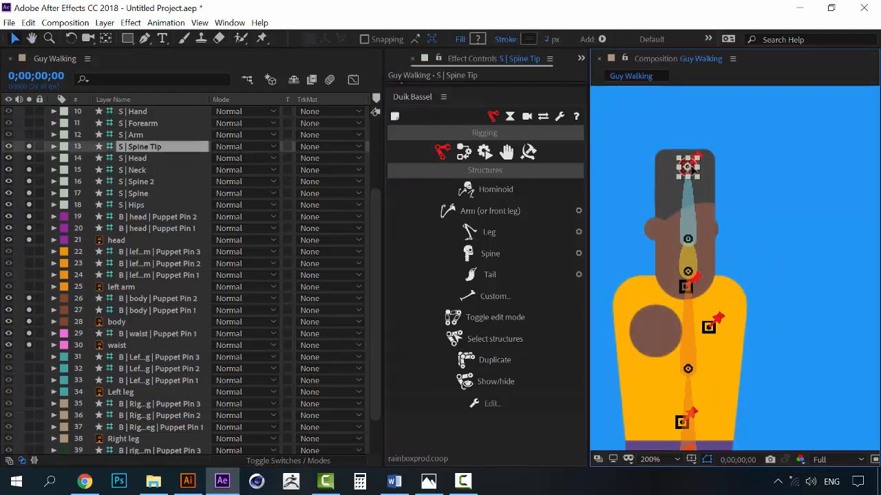
pyautogui.moveTo(694, 172)
pyautogui.mouseDown()
pyautogui.moveTo(694, 150)
pyautogui.moveTo(695, 164)
pyautogui.mouseUp()
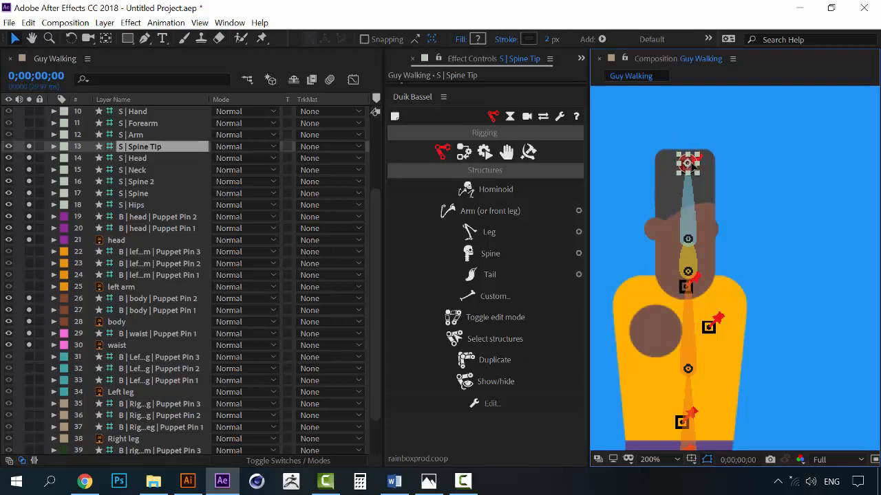
pyautogui.press('Return')
pyautogui.press('Delete')
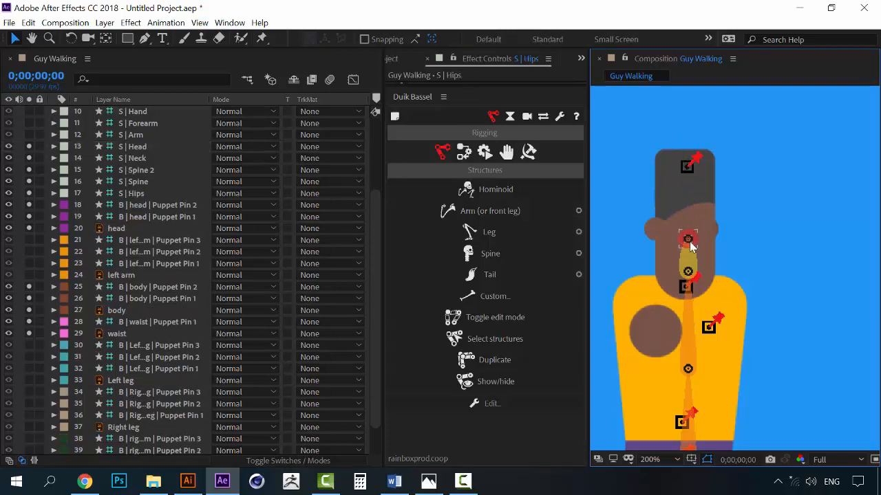
pyautogui.moveTo(690, 240); pyautogui.dragTo(685, 167)
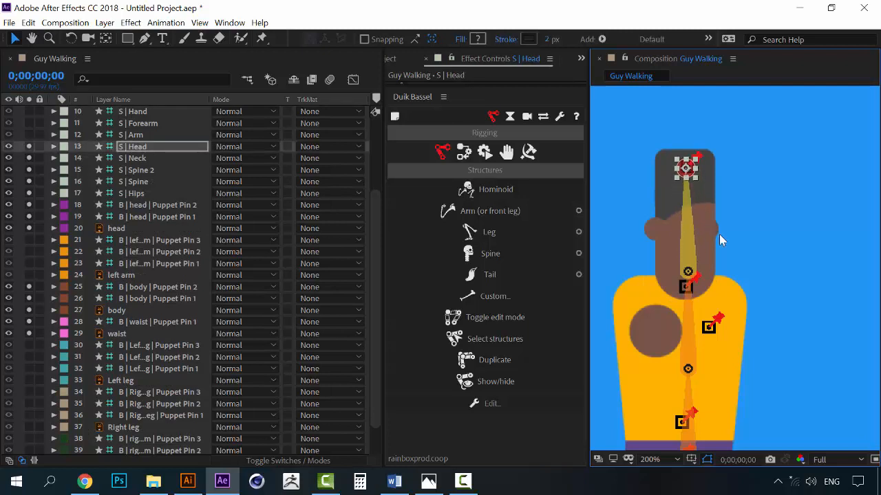
pyautogui.moveTo(688, 271); pyautogui.dragTo(687, 288)
# - Try to move the Spine 2 and Spine joints toward the body pins
pyautogui.press('space')
pyautogui.moveTo(750, 312); pyautogui.dragTo(744, 197)
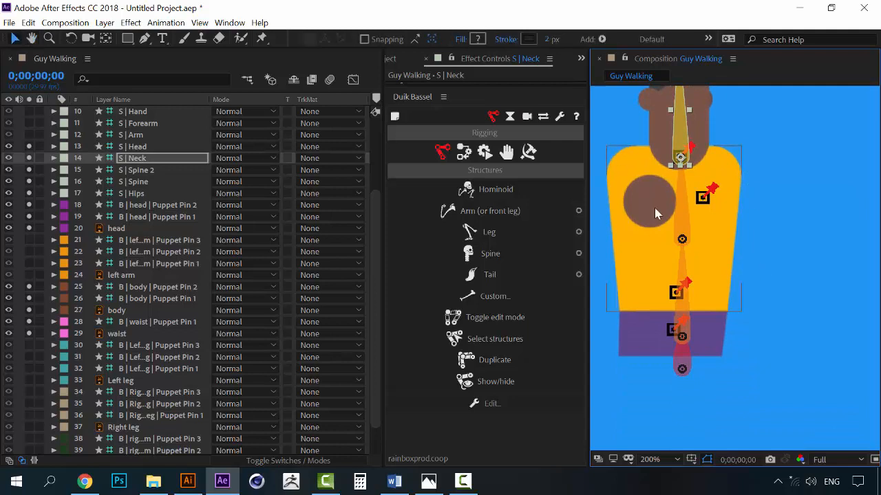
pyautogui.click(682, 339)
pyautogui.click(826, 218)
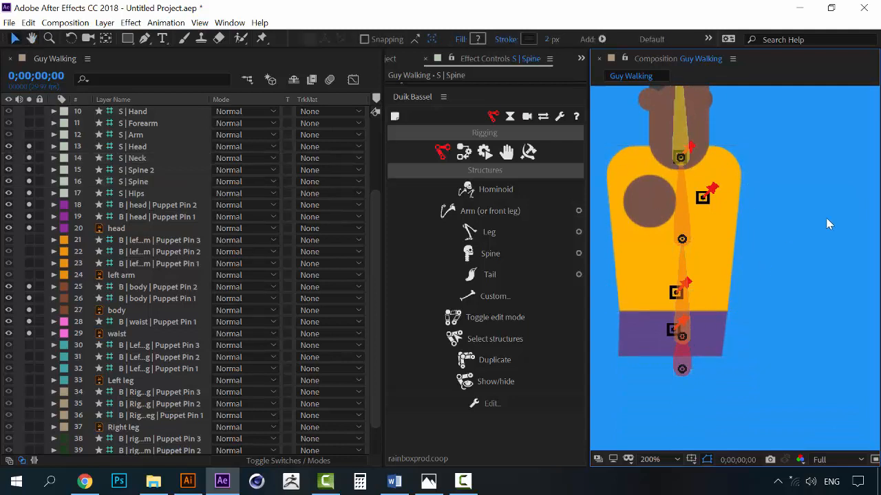
pyautogui.press('space')
pyautogui.moveTo(755, 191); pyautogui.dragTo(755, 226)
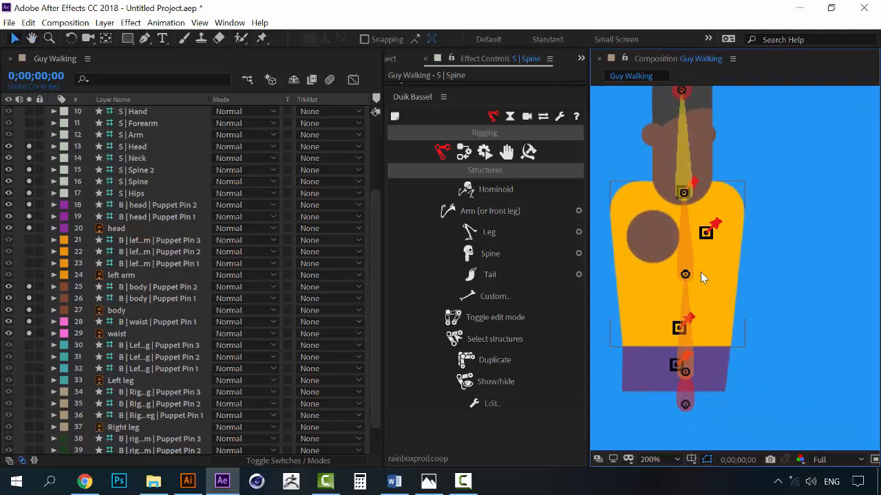
pyautogui.moveTo(686, 274); pyautogui.dragTo(692, 254)
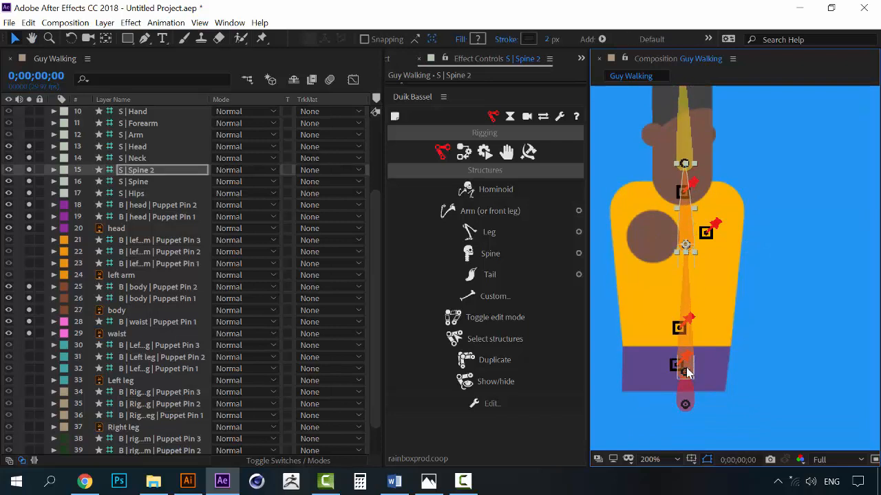
pyautogui.click(680, 329)
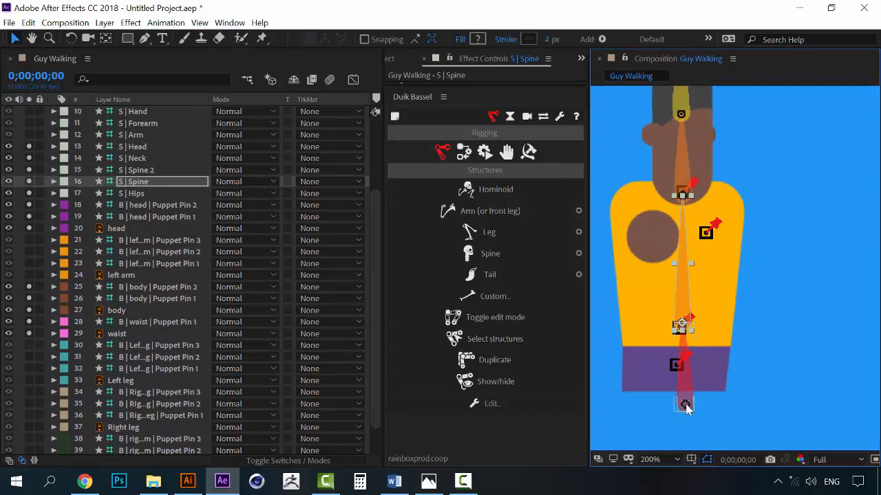
# - Move the Hips joint onto the waist pin and the Spine joint onto the lower body pin
pyautogui.moveTo(686, 406); pyautogui.dragTo(677, 366)
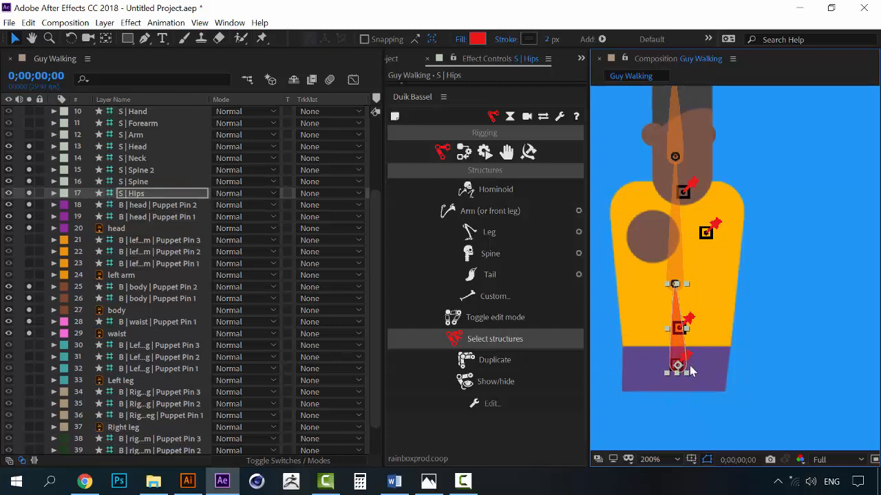
pyautogui.click(818, 338)
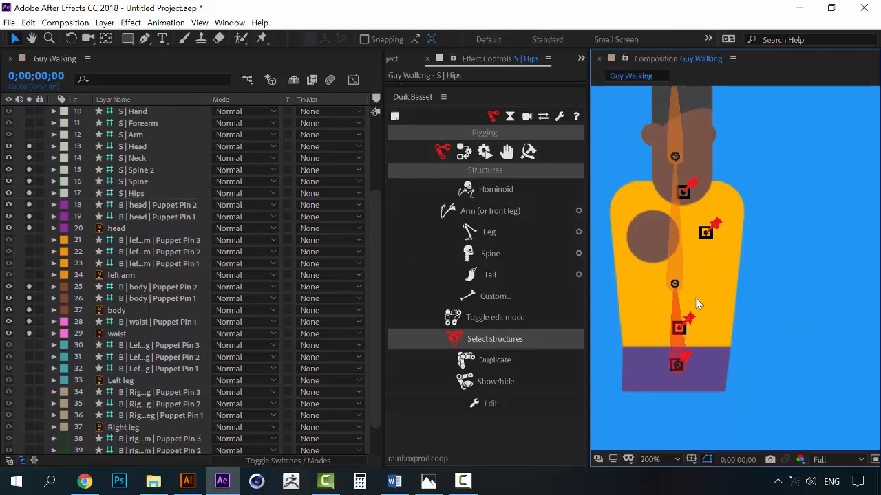
pyautogui.click(678, 328)
pyautogui.moveTo(680, 322); pyautogui.dragTo(680, 332)
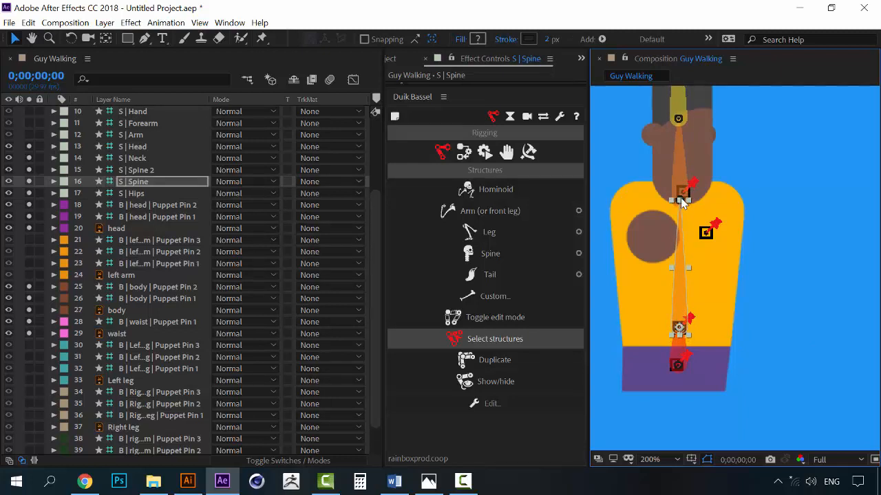
pyautogui.click(774, 261)
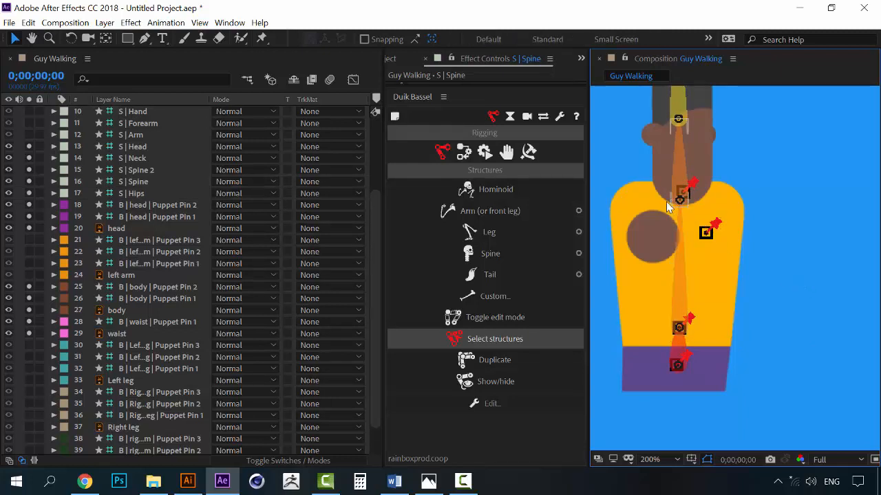
# - Place the Spine 2 joint on the upper body pin and realign the Neck and Head joints with the two head pins
pyautogui.moveTo(678, 201); pyautogui.dragTo(704, 305)
pyautogui.click(698, 253)
pyautogui.moveTo(680, 250); pyautogui.dragTo(660, 293)
pyautogui.click(718, 238)
pyautogui.click(658, 190)
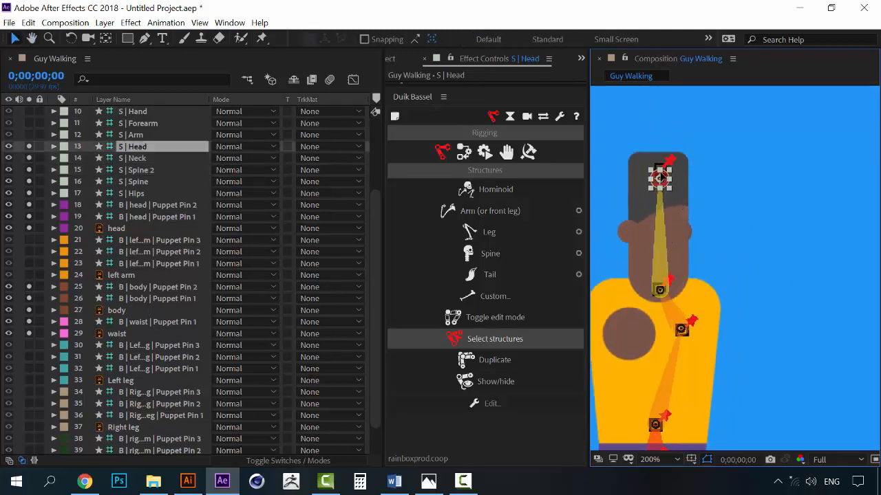
# - Turn off solo for the spine structures and for the head, body and waist layers with their puppet-pin bones
pyautogui.press(',')
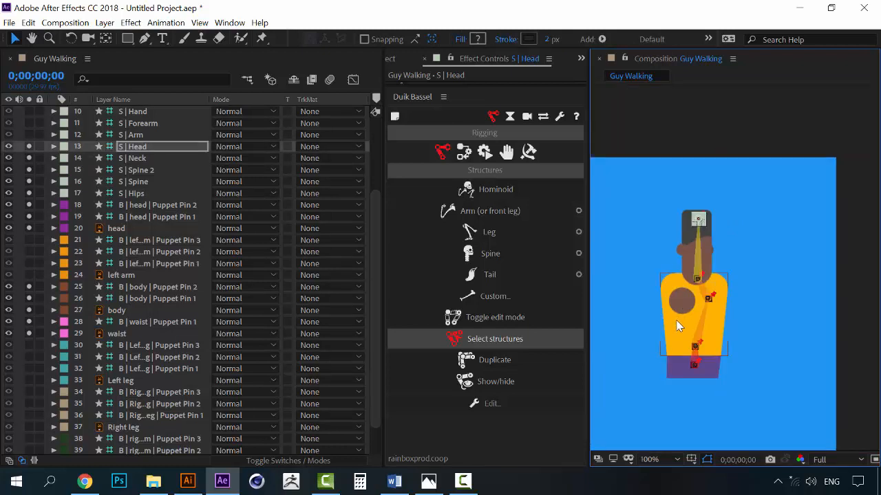
pyautogui.click(30, 146)
pyautogui.moveTo(29, 148); pyautogui.dragTo(28, 254)
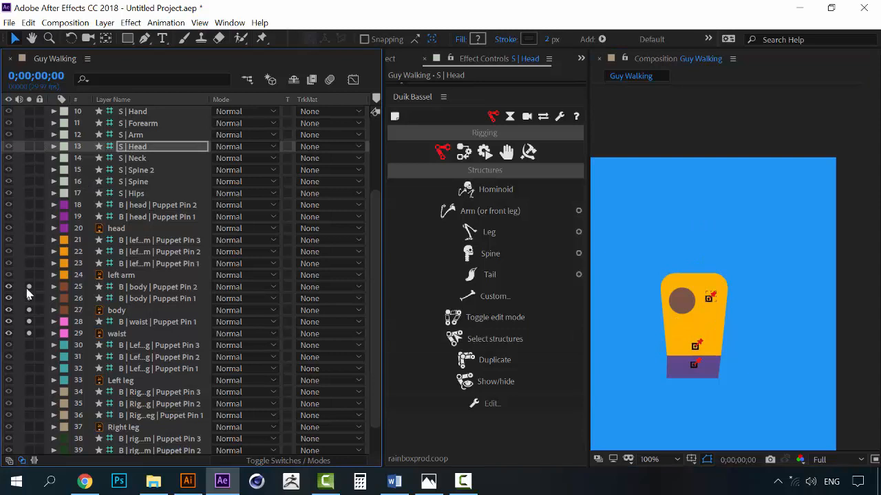
pyautogui.moveTo(28, 293); pyautogui.dragTo(30, 337)
# - Review the structure layers and the puppet-pin bone layers throughout the composition, comparing them with the joints on the character
pyautogui.scroll(-1, 157, 367)
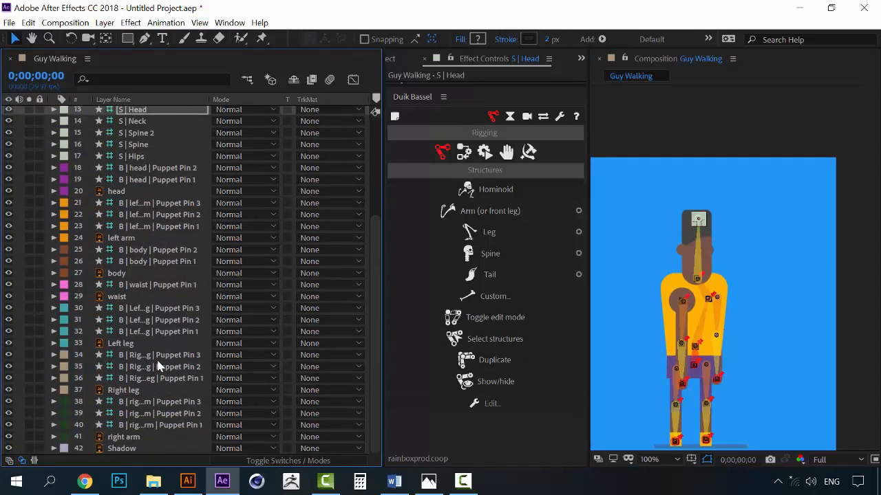
pyautogui.scroll(4, 158, 367)
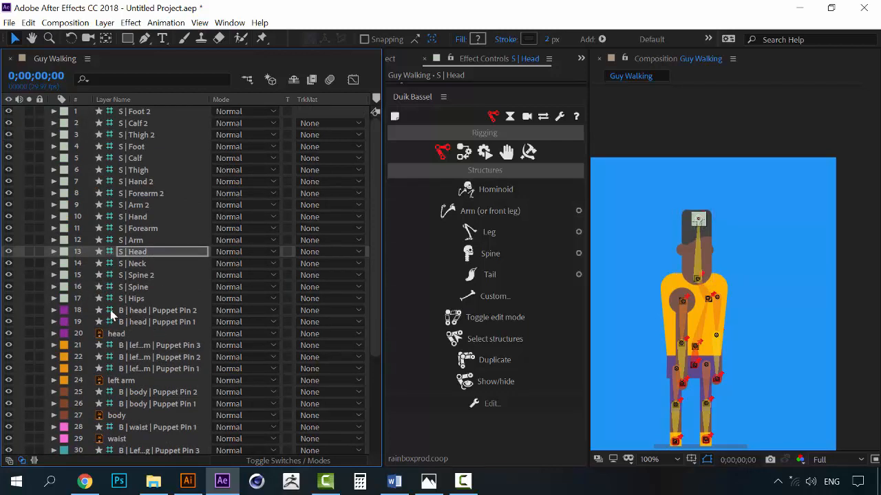
pyautogui.scroll(-4, 139, 357)
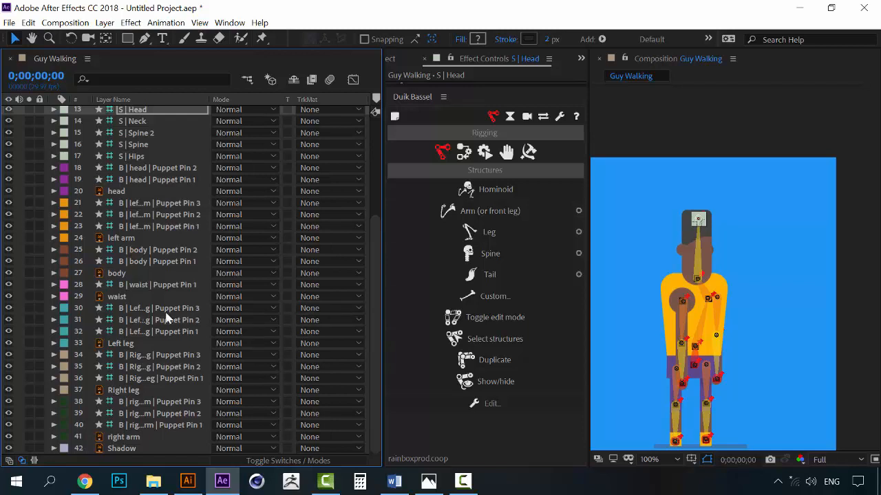
pyautogui.press('.')
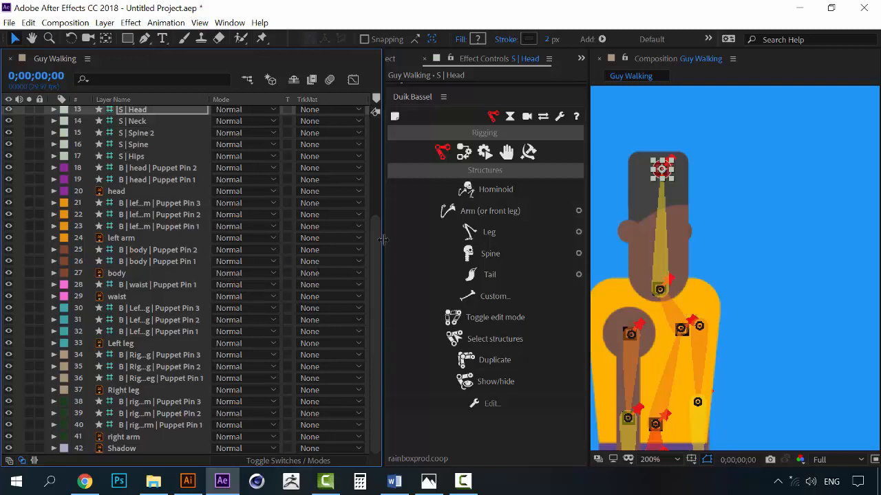
pyautogui.moveTo(374, 220); pyautogui.dragTo(375, 131)
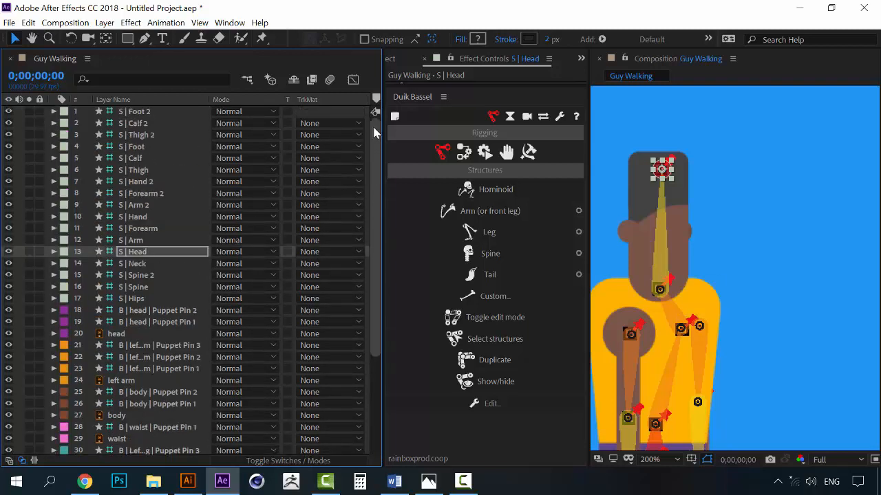
pyautogui.click(135, 263)
pyautogui.moveTo(377, 351); pyautogui.dragTo(377, 421)
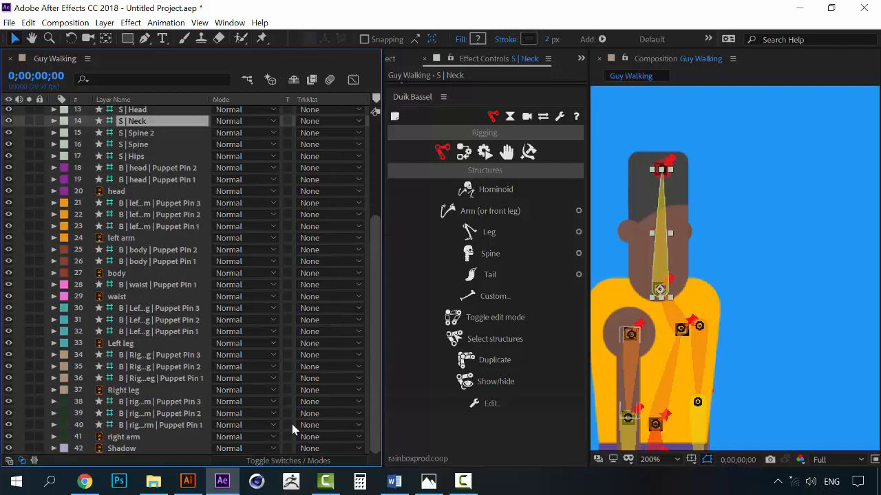
pyautogui.click(165, 425)
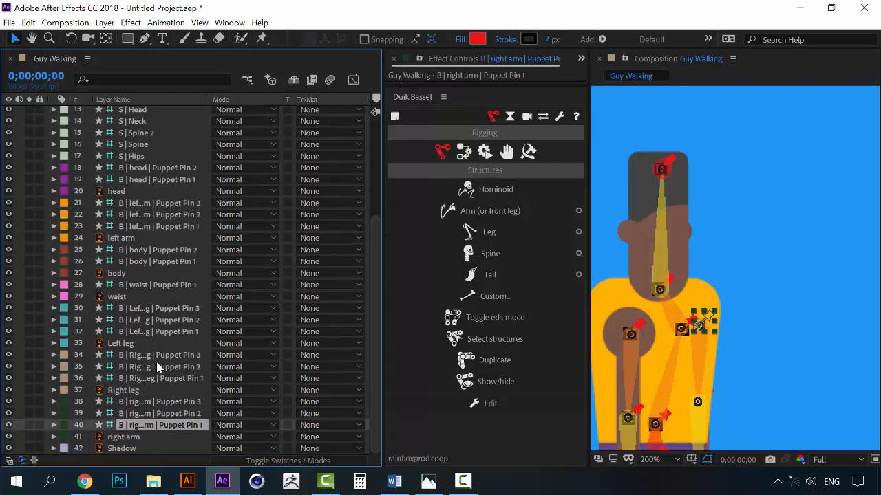
pyautogui.scroll(3, 149, 205)
# - Select the head layer's two puppet-pin bones in turn to identify which joint each one sits on
pyautogui.click(152, 279)
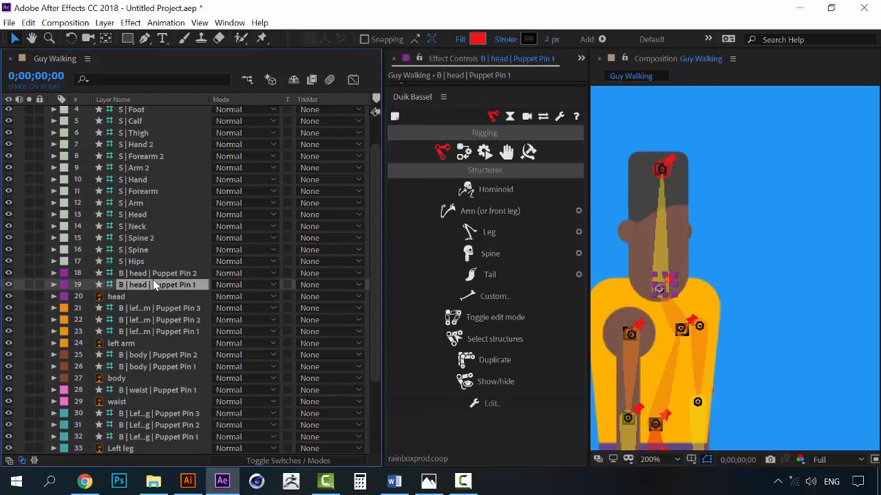
pyautogui.scroll(1, 156, 296)
pyautogui.click(121, 333)
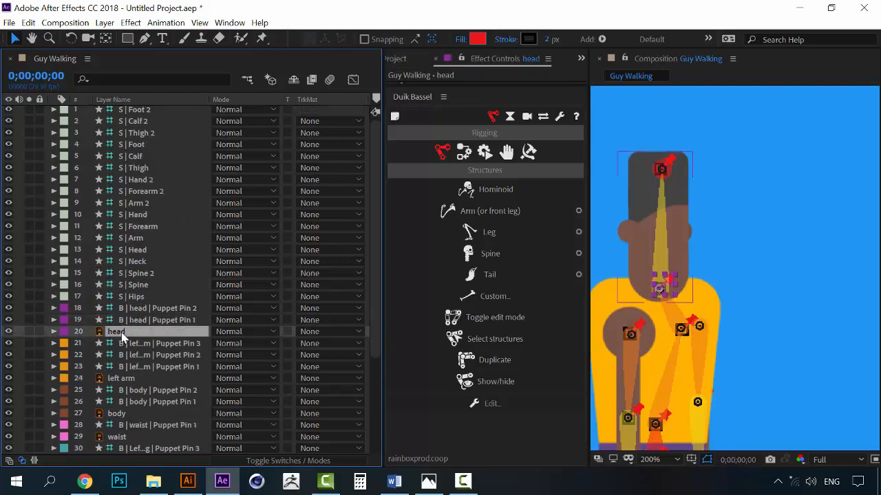
pyautogui.click(157, 318)
pyautogui.click(164, 310)
pyautogui.click(163, 318)
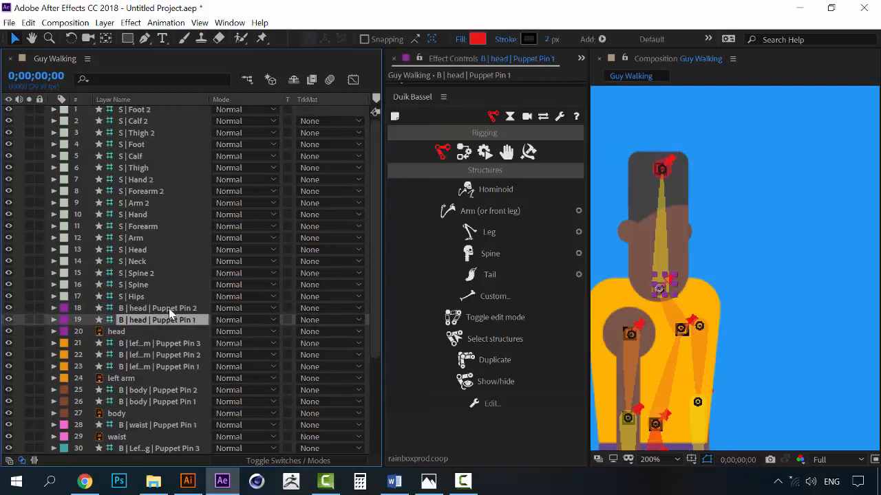
pyautogui.click(169, 309)
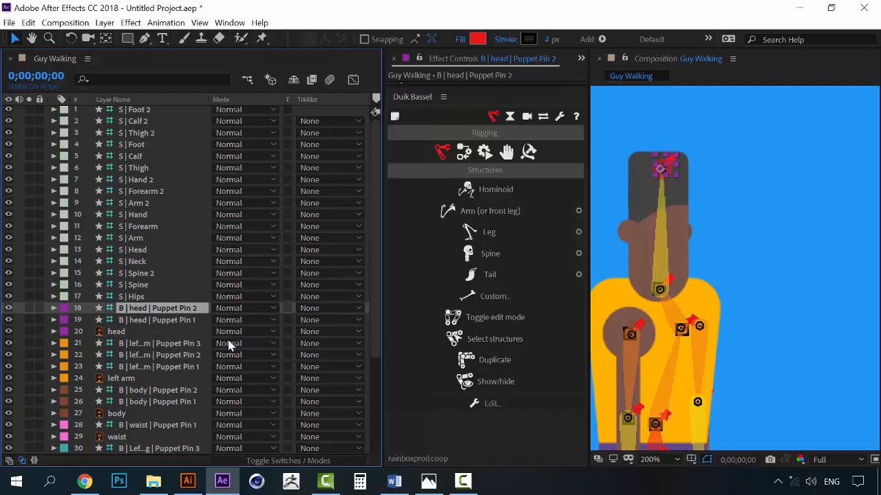
pyautogui.click(184, 323)
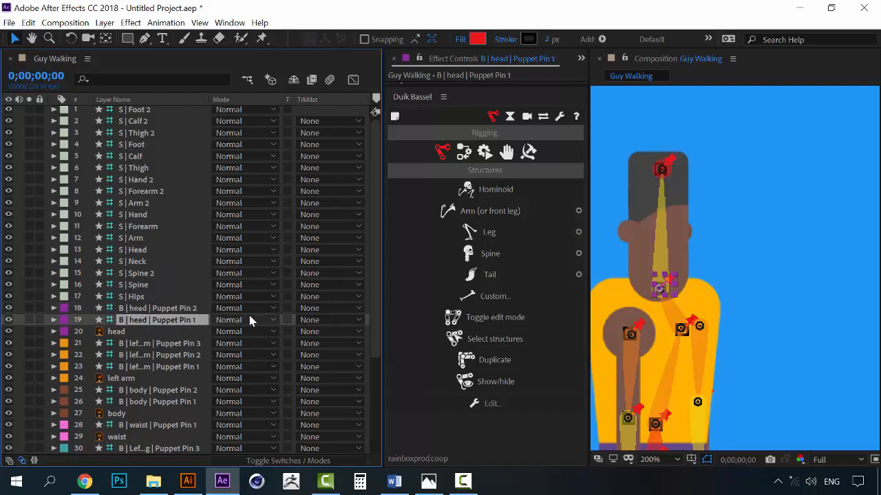
# - Reveal the layers' parenting settings and parent the head's Puppet Pin 2 bone to the S | Head structure
pyautogui.click(192, 309)
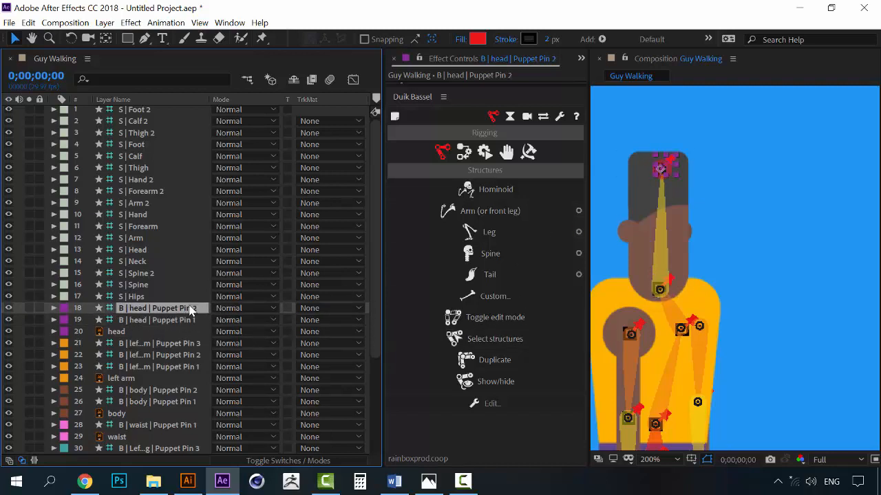
pyautogui.click(295, 460)
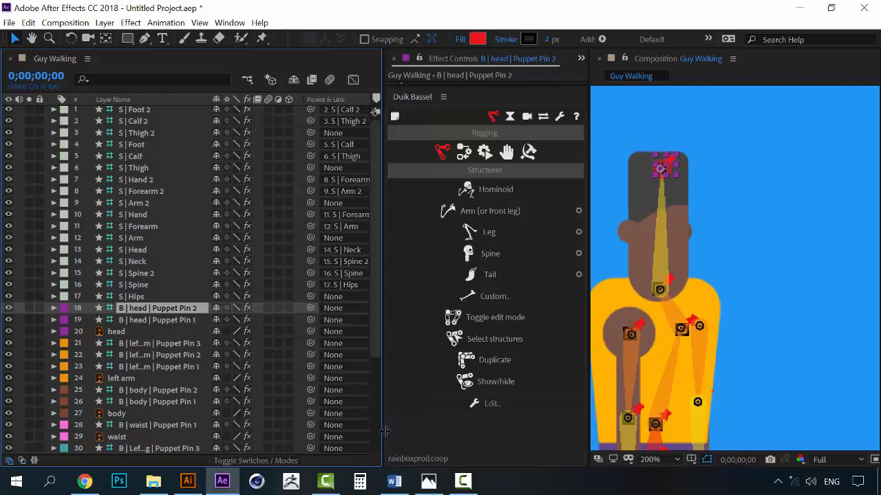
pyautogui.moveTo(384, 434); pyautogui.dragTo(454, 417)
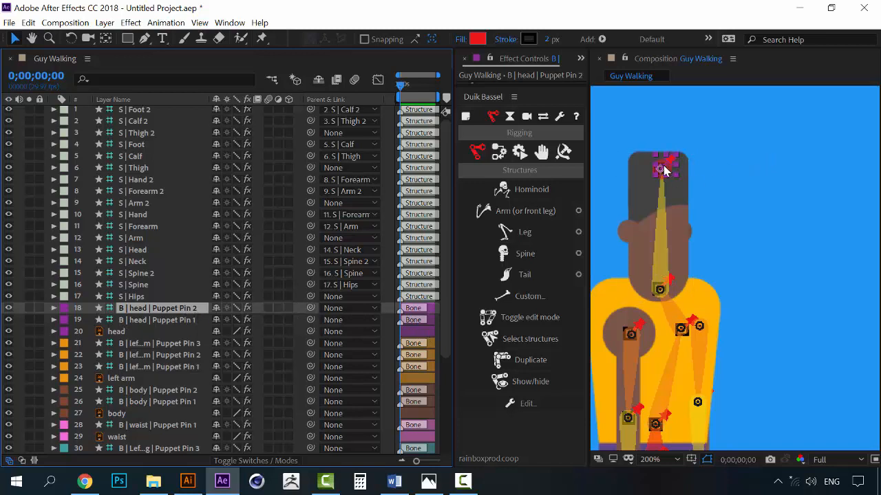
pyautogui.click(350, 311)
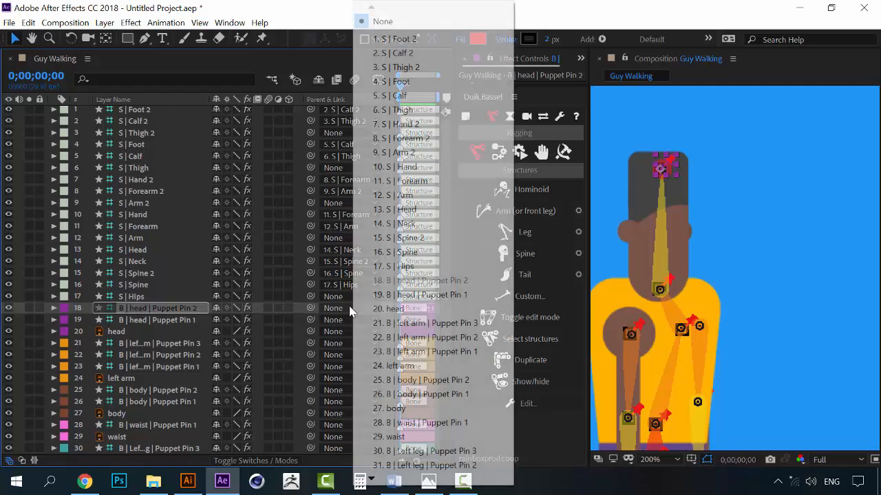
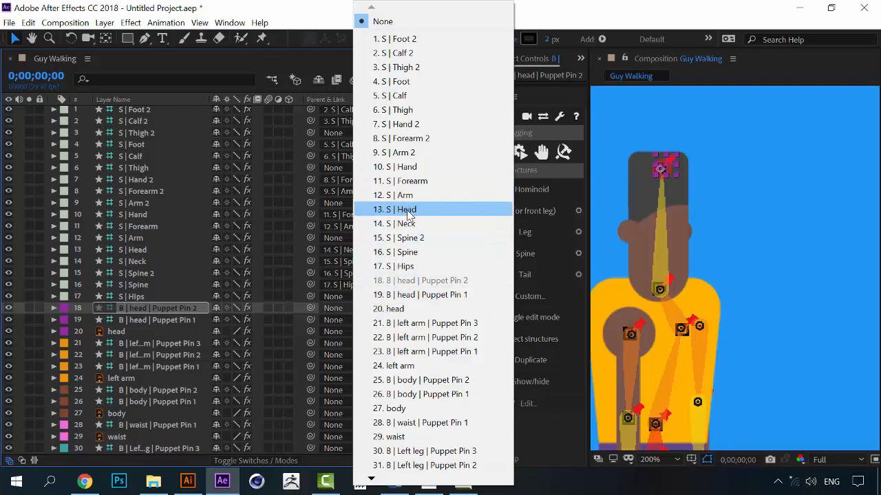
pyautogui.click(406, 210)
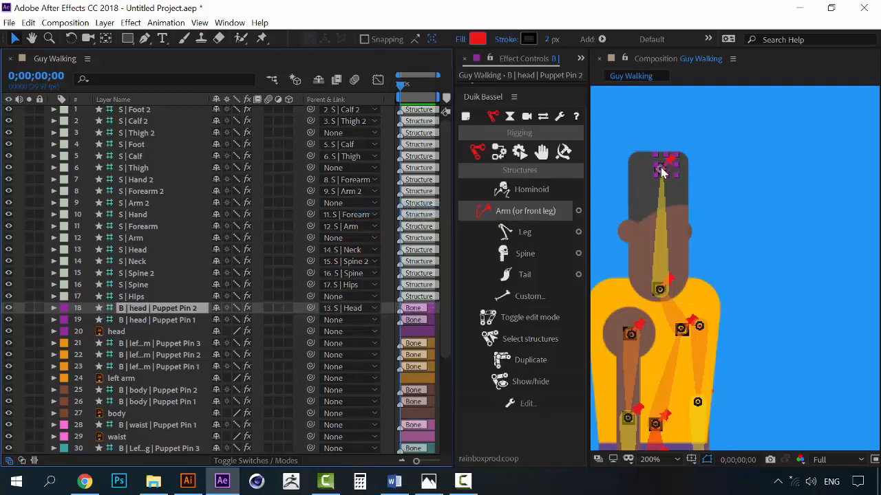
# - Parent the head's Puppet Pin 1 bone to the S | Neck structure
pyautogui.click(174, 318)
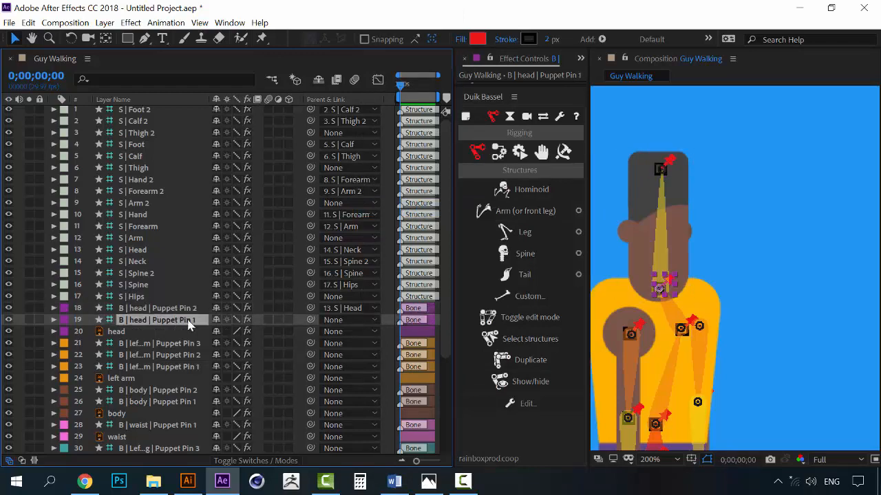
pyautogui.click(344, 320)
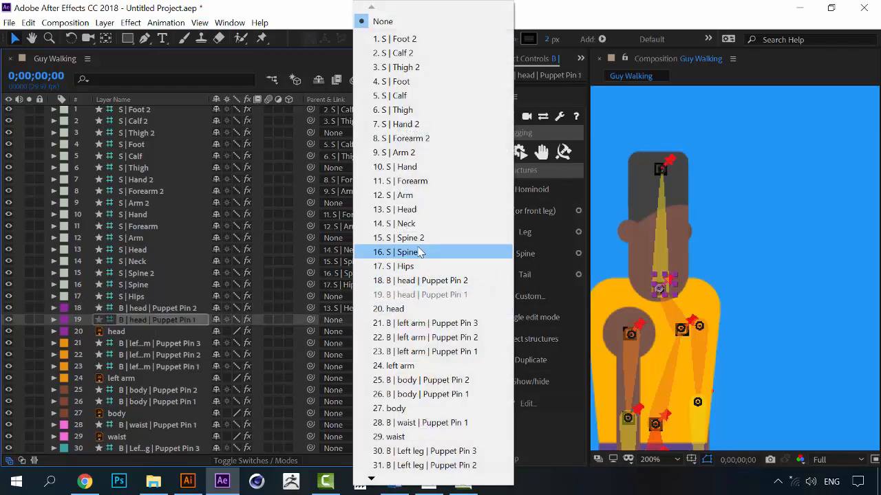
pyautogui.click(421, 228)
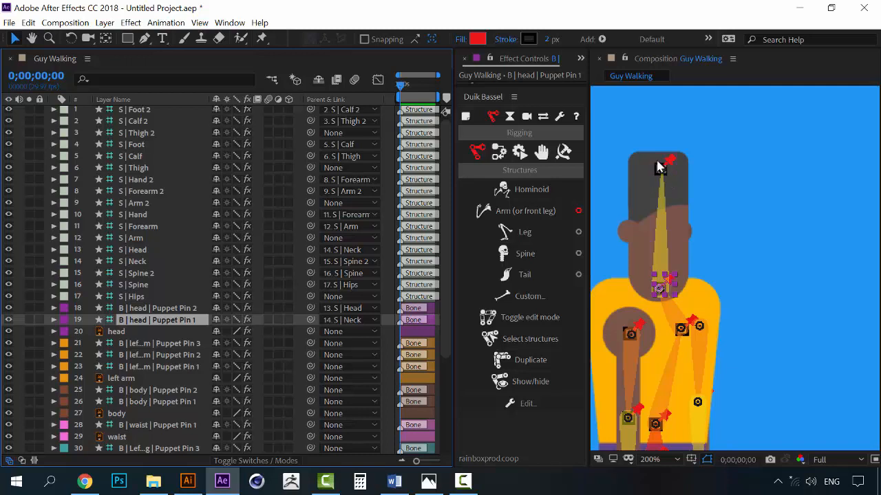
# - Parent the body's Puppet Pin 2 bone to the S | Spine 2 structure and its Puppet Pin 1 bone to S | Spine
pyautogui.click(166, 343)
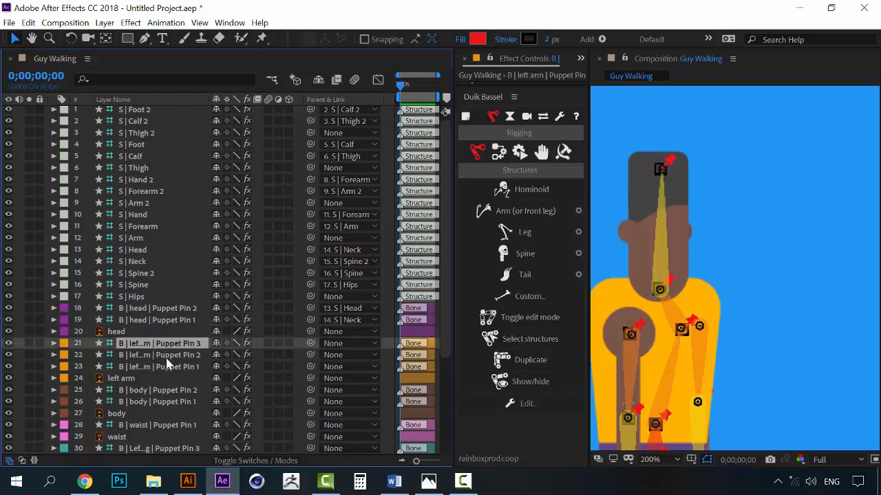
pyautogui.scroll(-2, 158, 404)
pyautogui.click(133, 343)
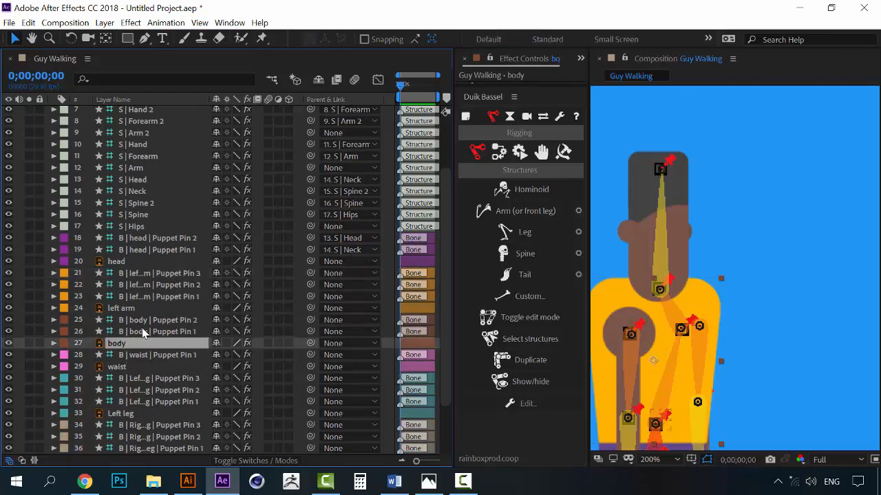
pyautogui.click(156, 320)
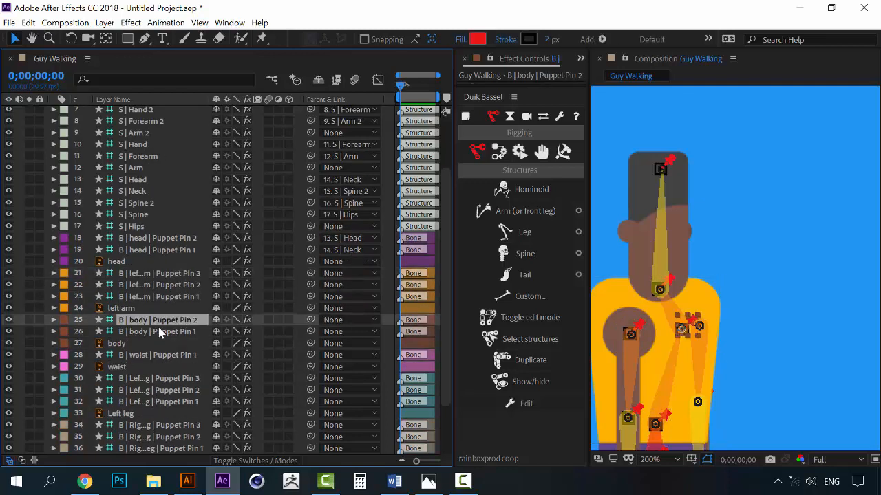
pyautogui.click(162, 334)
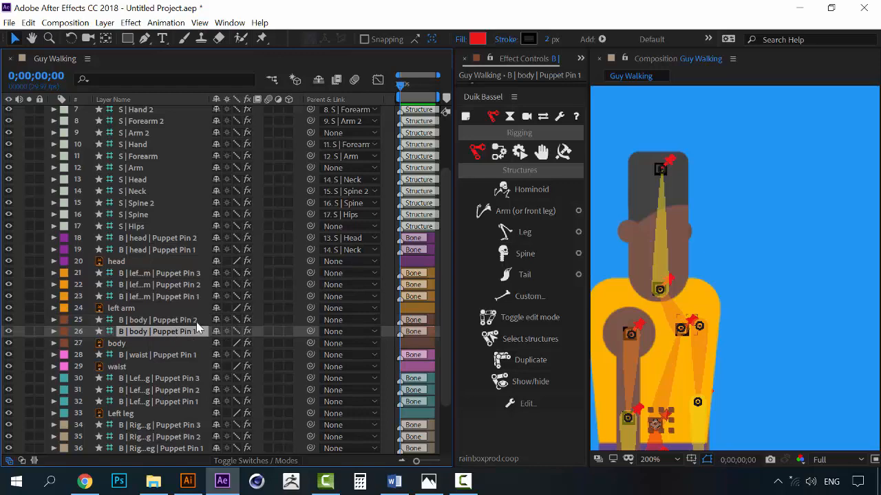
pyautogui.click(189, 321)
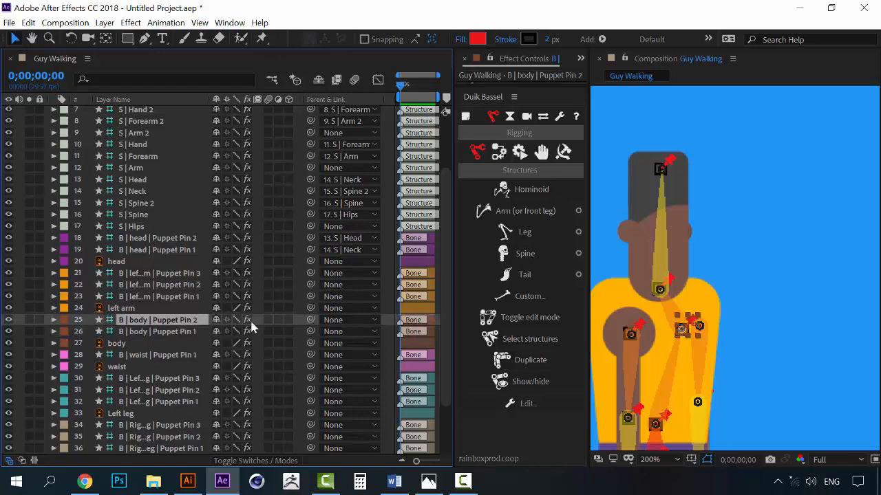
pyautogui.click(369, 320)
pyautogui.click(422, 238)
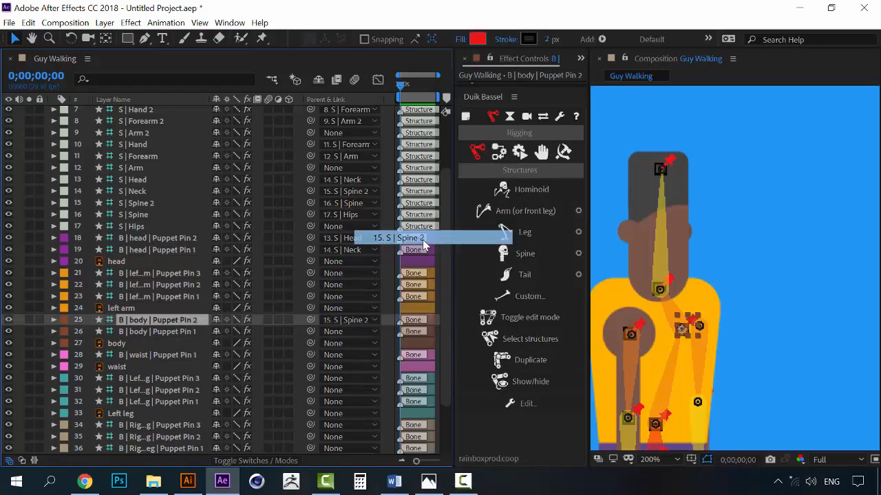
pyautogui.click(343, 333)
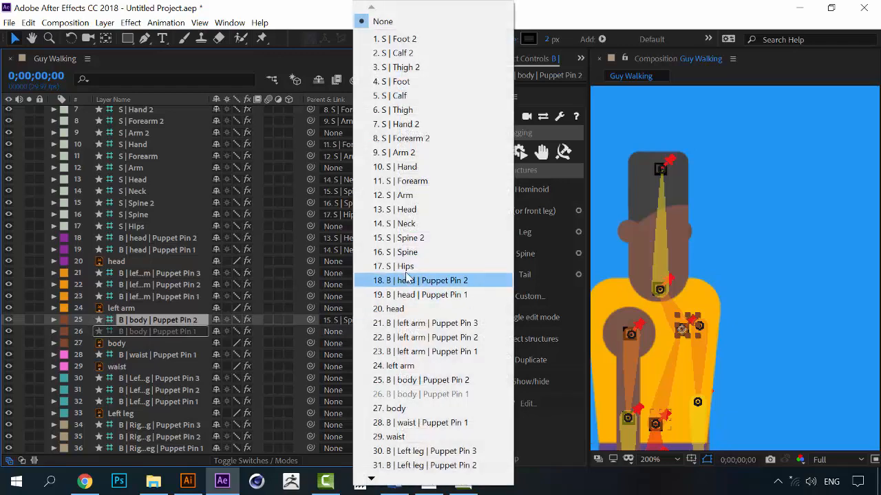
pyautogui.click(422, 253)
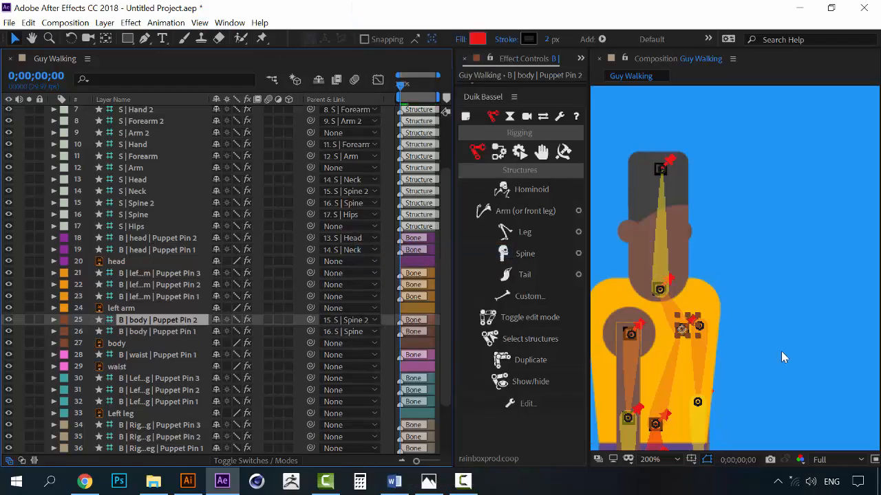
# - Parent the waist's Puppet Pin 1 bone to the S | Hips structure
pyautogui.moveTo(757, 383); pyautogui.dragTo(755, 258)
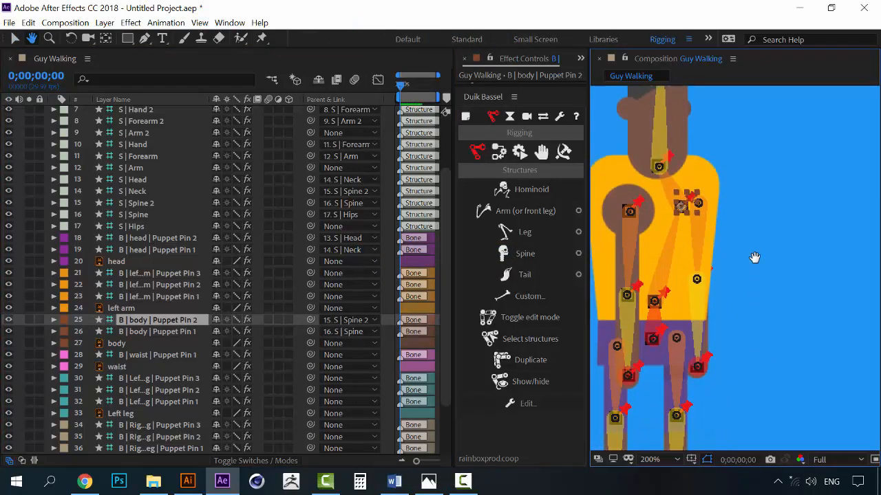
pyautogui.click(172, 355)
pyautogui.click(333, 355)
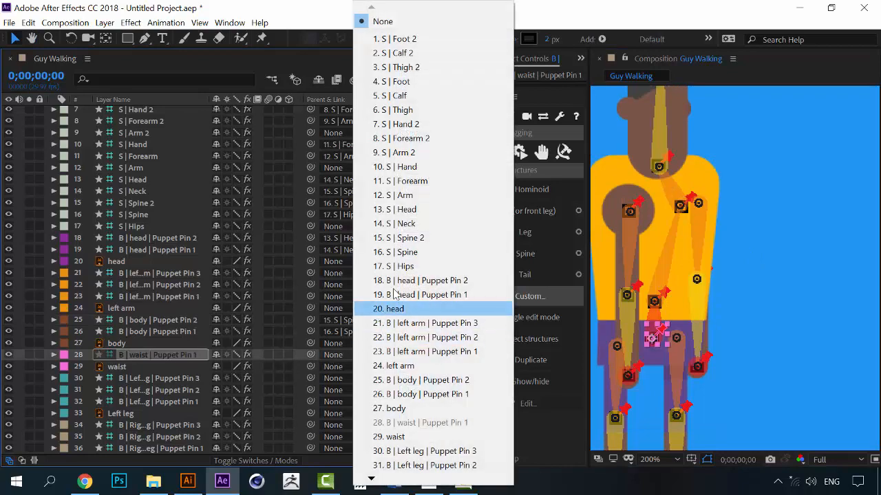
pyautogui.click(412, 267)
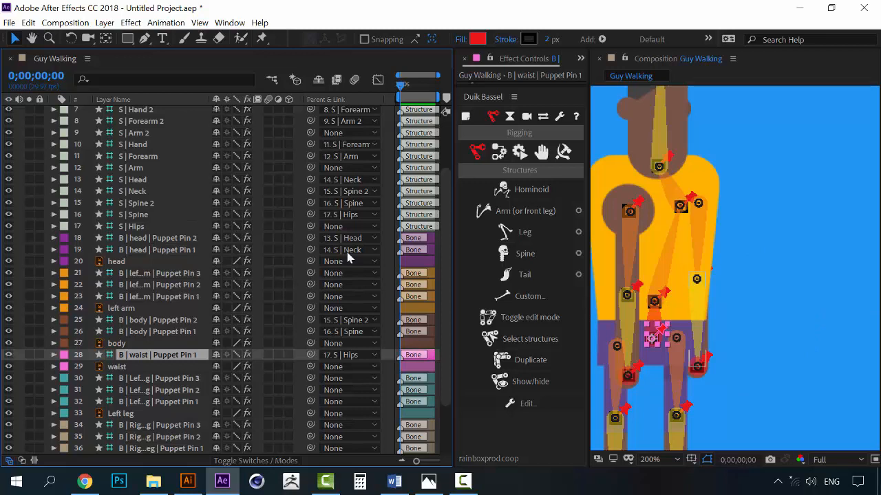
# - Select the left arm's three puppet-pin bones in turn to identify which joint each one sits on
pyautogui.scroll(-2, 128, 396)
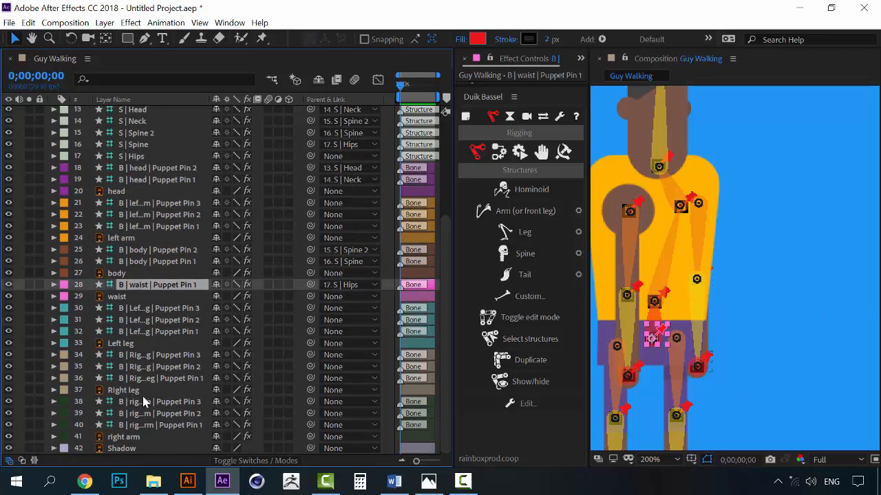
pyautogui.scroll(4, 152, 385)
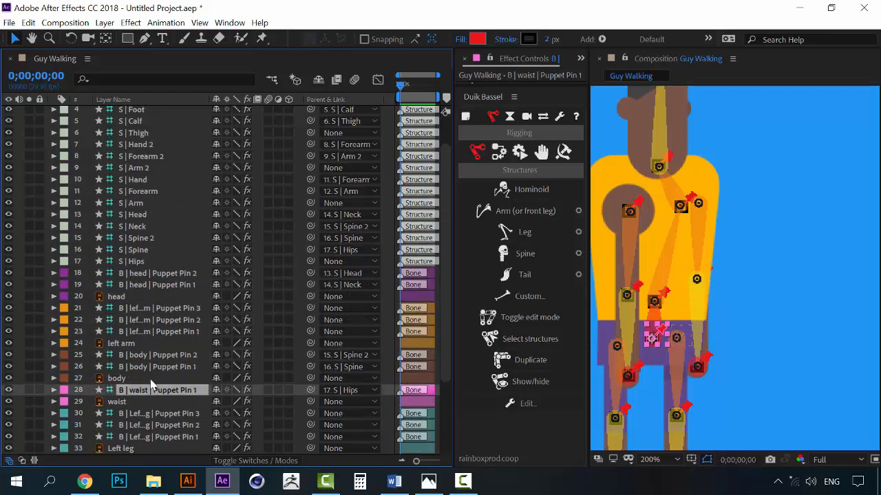
pyautogui.click(151, 380)
pyautogui.scroll(-1, 141, 344)
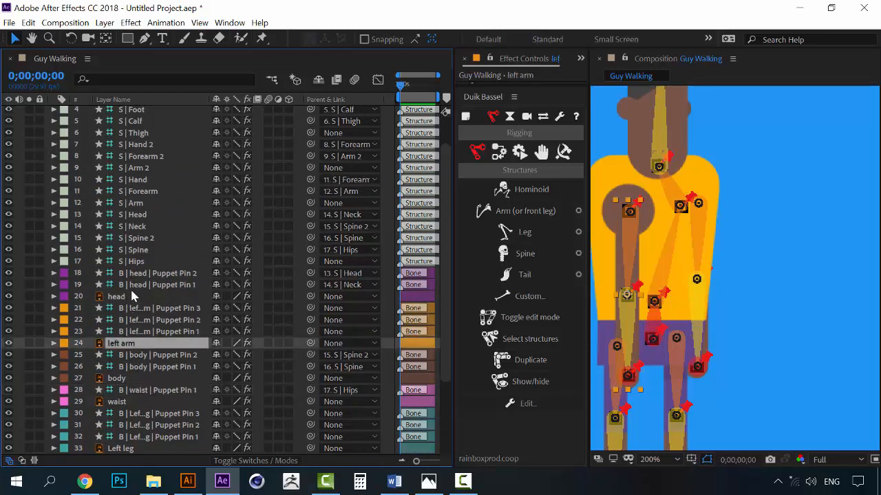
pyautogui.click(138, 308)
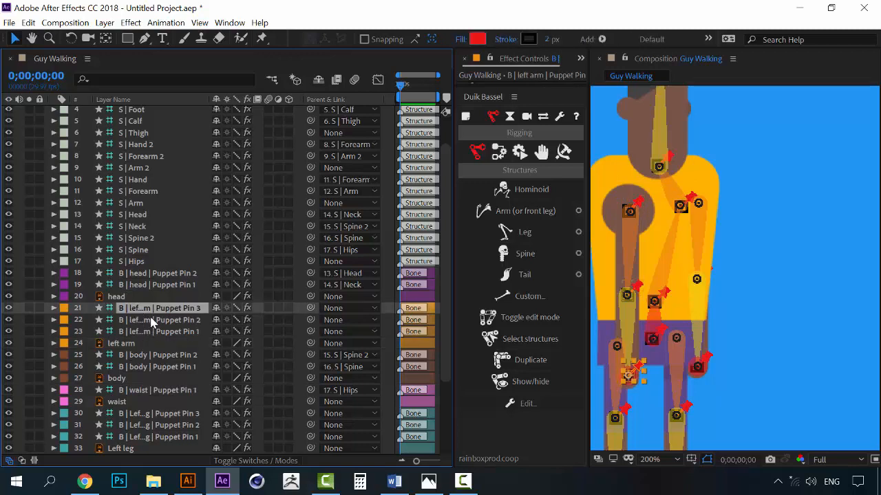
pyautogui.click(152, 322)
pyautogui.click(172, 333)
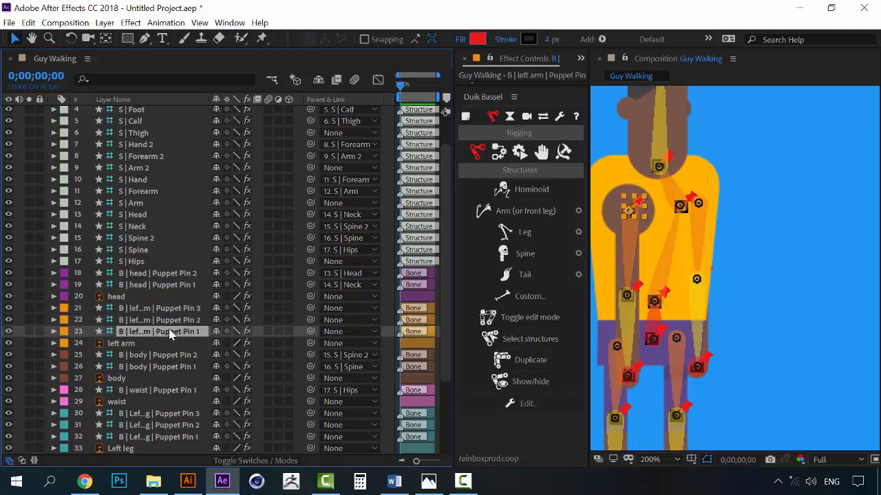
# - Check which of the hand, forearm and arm structures sit on the character's left arm by selecting them in turn
pyautogui.scroll(1, 171, 335)
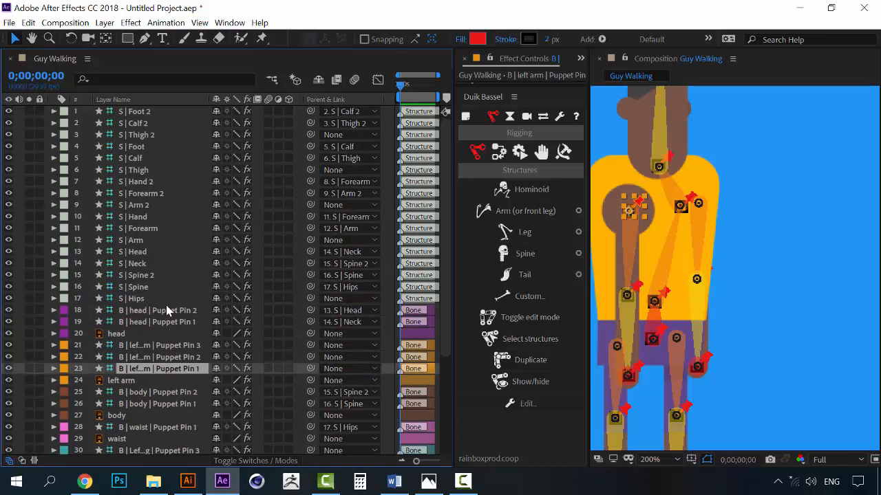
pyautogui.click(138, 183)
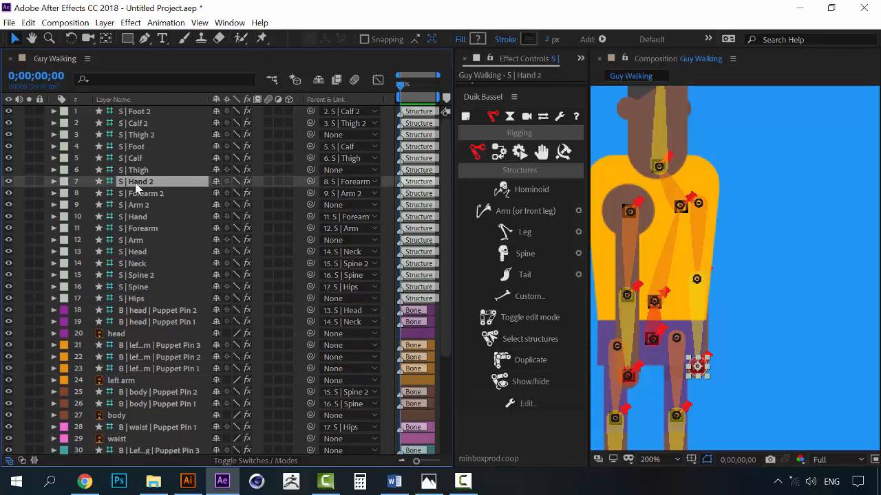
pyautogui.click(137, 147)
pyautogui.click(139, 220)
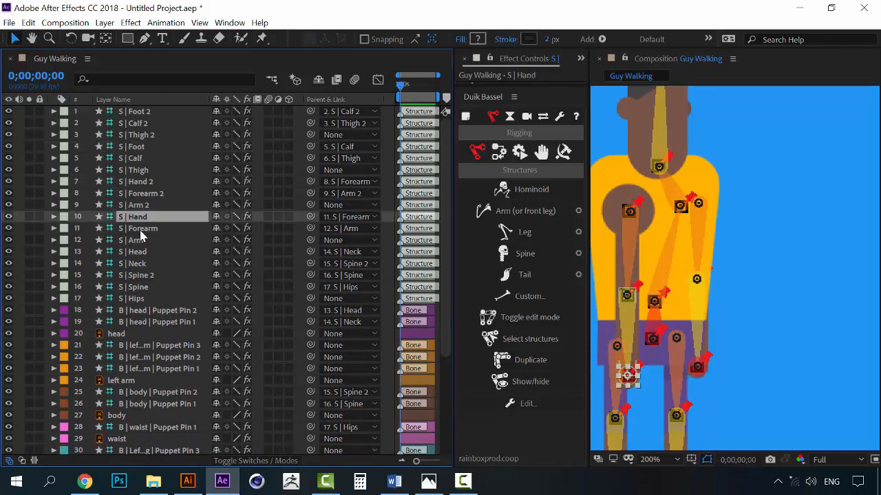
pyautogui.click(141, 230)
pyautogui.click(139, 243)
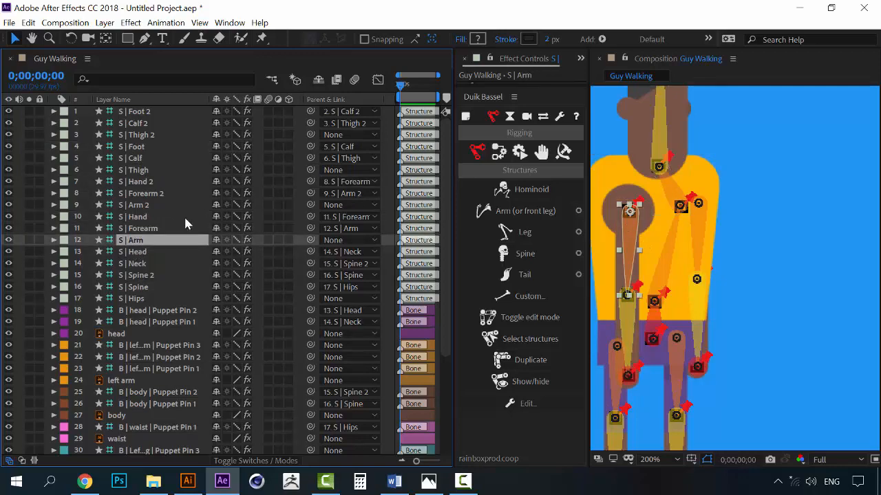
# - Parent the left arm's Puppet Pin 1 bone to the S | Arm structure
pyautogui.scroll(-4, 161, 333)
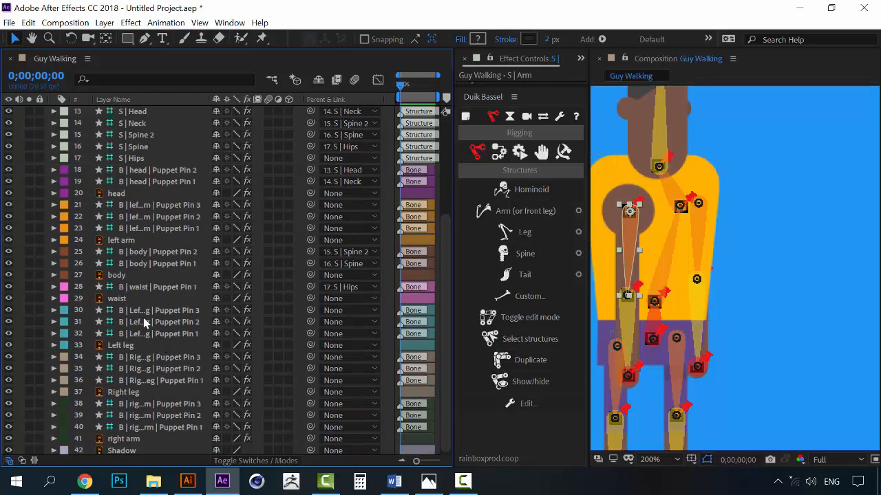
pyautogui.click(158, 383)
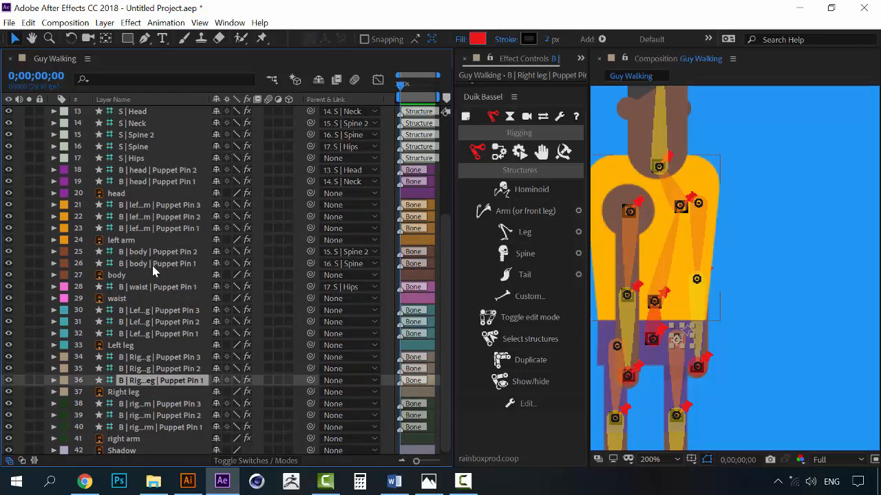
pyautogui.click(161, 231)
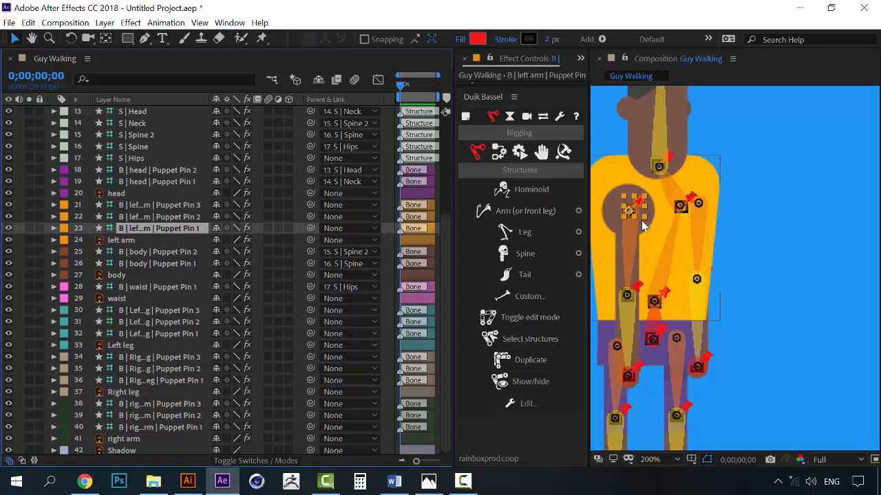
pyautogui.click(358, 231)
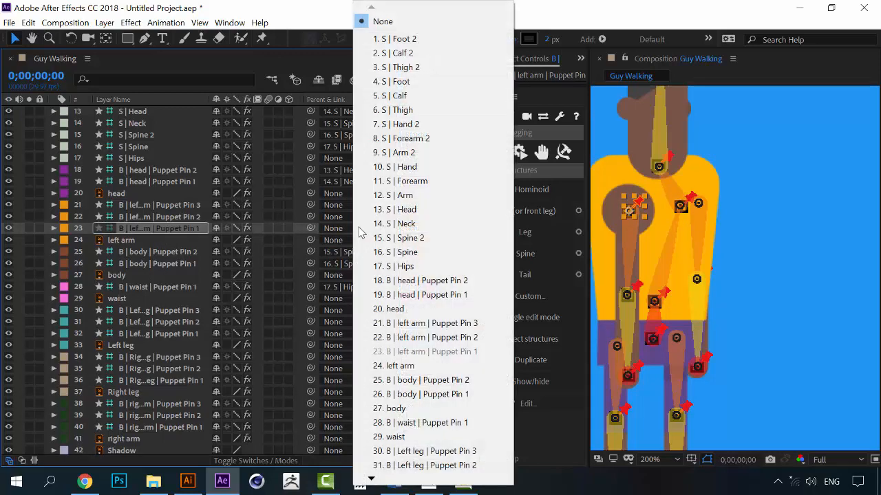
pyautogui.click(406, 196)
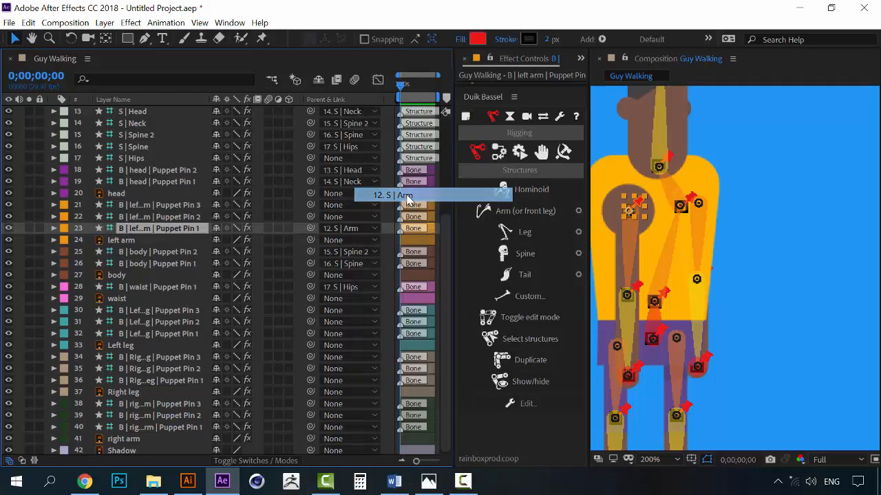
# - Parent the left arm's Puppet Pin 2 bone to the S | Forearm structure and its Puppet Pin 3 bone to S | Hand
pyautogui.click(295, 216)
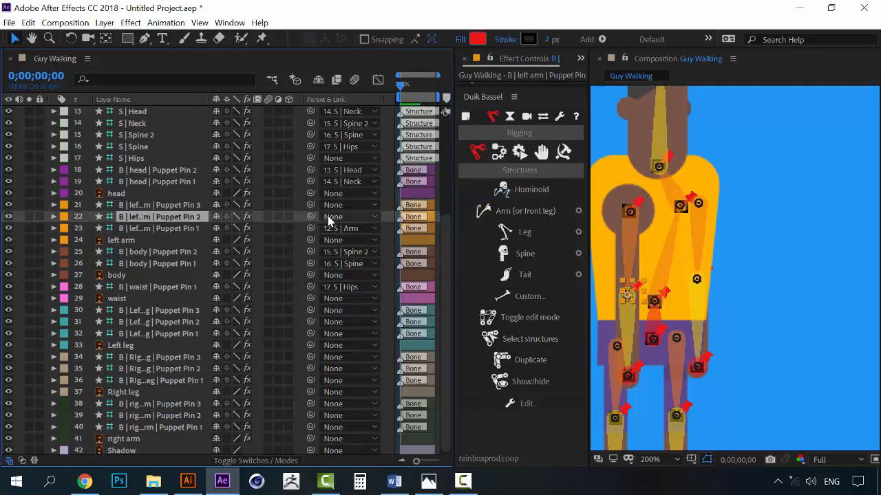
pyautogui.click(337, 217)
pyautogui.click(412, 182)
pyautogui.click(202, 204)
pyautogui.click(337, 205)
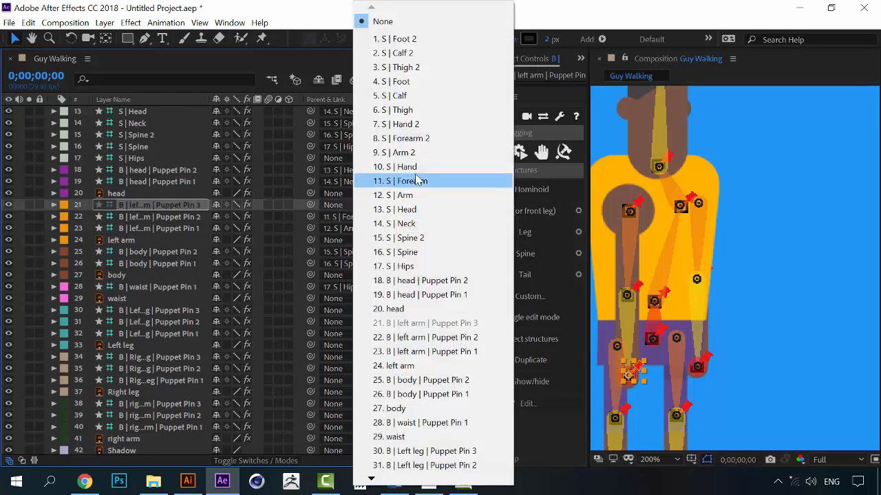
pyautogui.click(401, 167)
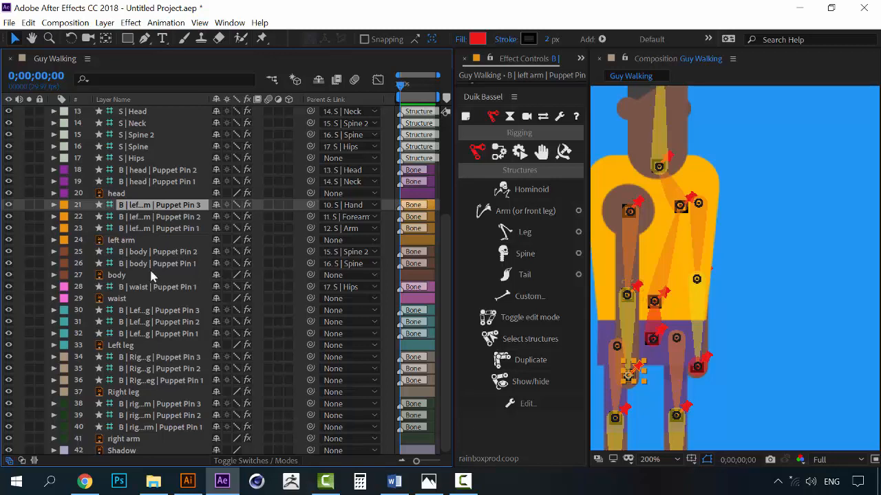
# - Identify the left leg's puppet-pin bones on the character and parent its Puppet Pin 3 bone to the S | Foot structure
pyautogui.click(155, 310)
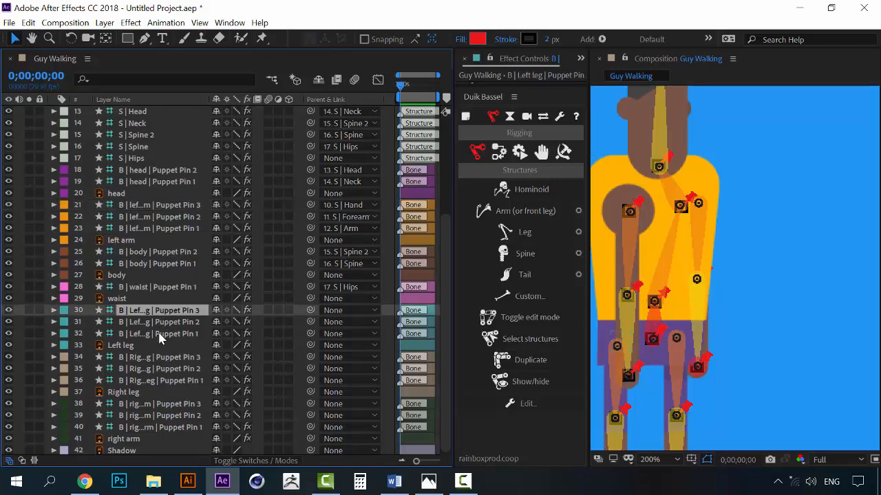
pyautogui.scroll(-1, 160, 350)
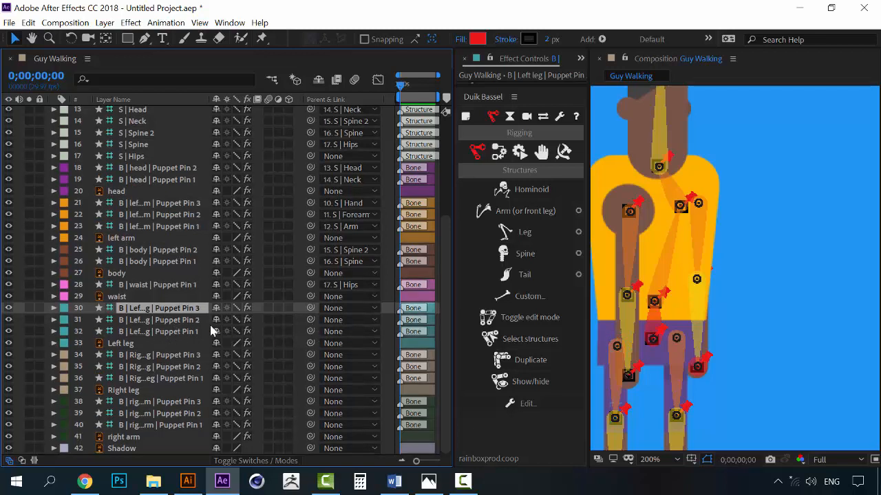
pyautogui.press('space')
pyautogui.moveTo(669, 367); pyautogui.dragTo(718, 229)
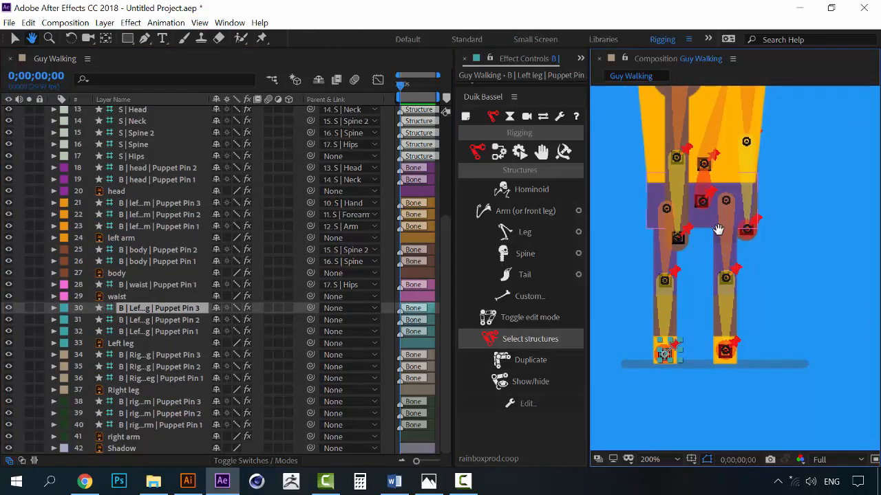
pyautogui.click(165, 319)
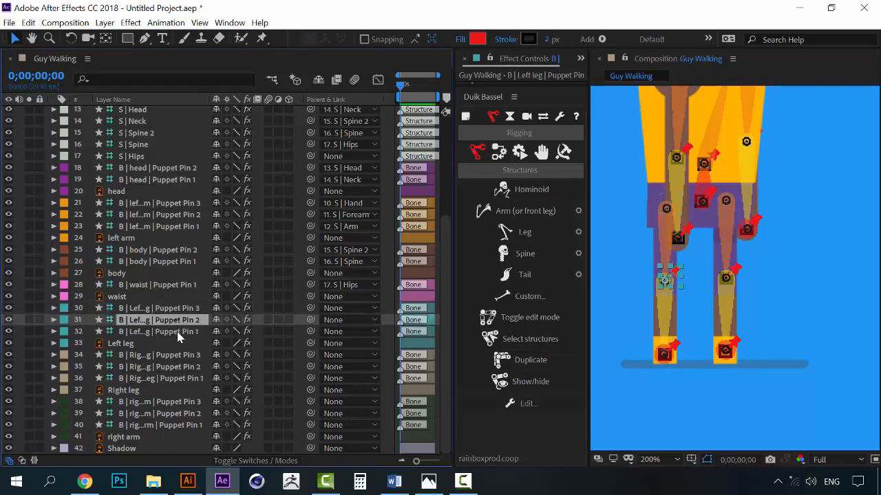
pyautogui.click(178, 333)
pyautogui.click(197, 310)
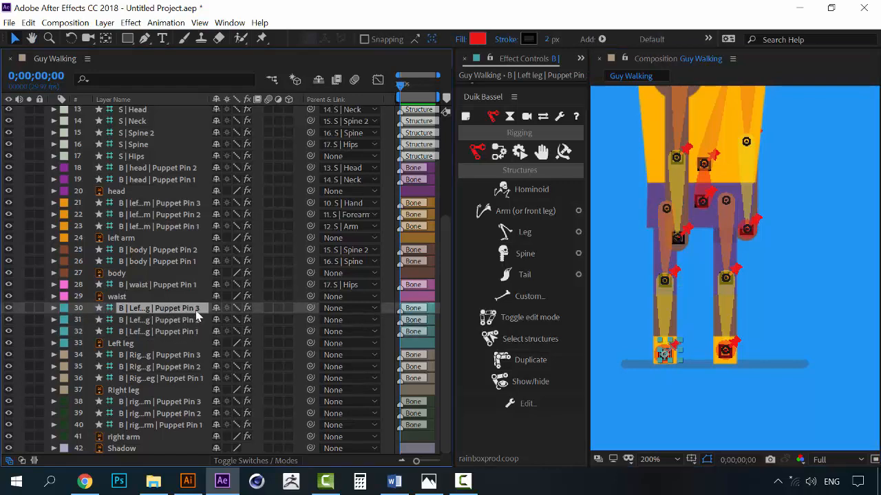
pyautogui.click(356, 309)
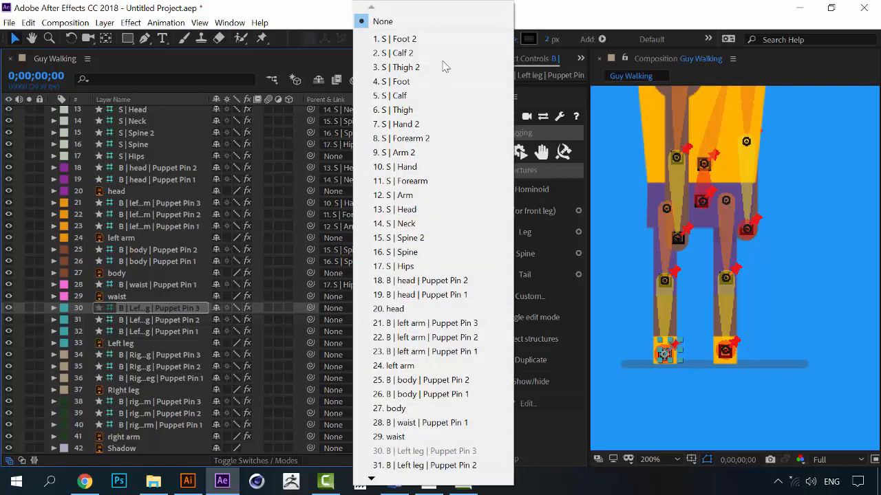
pyautogui.click(418, 84)
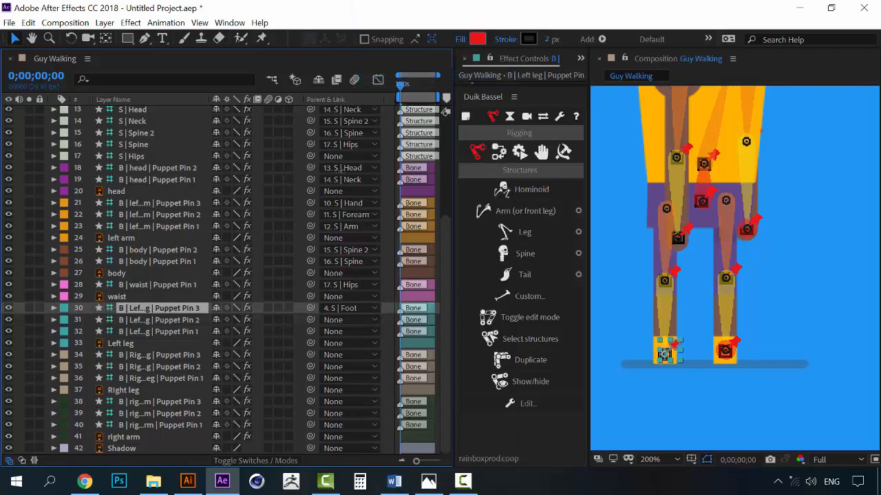
# - Parent the left leg's Puppet Pin 2 bone to S | Calf and its Puppet Pin 1 bone to S | Thigh
pyautogui.click(193, 320)
pyautogui.click(337, 320)
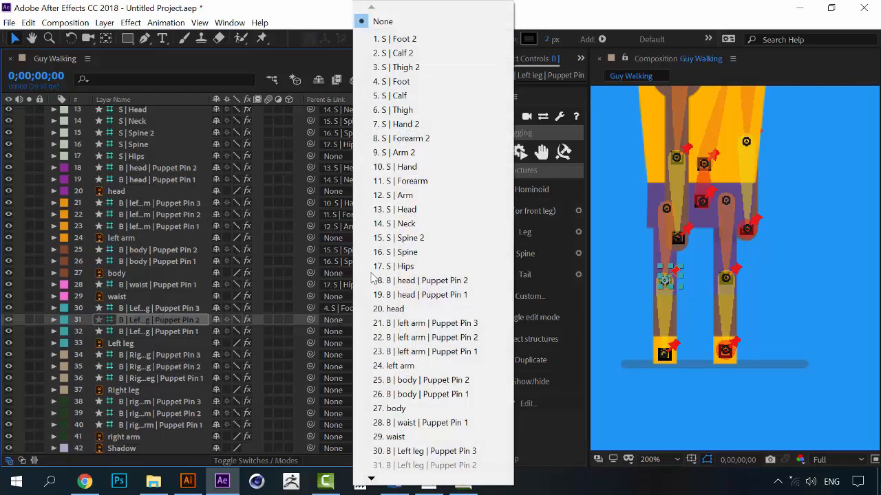
pyautogui.click(413, 95)
pyautogui.click(187, 332)
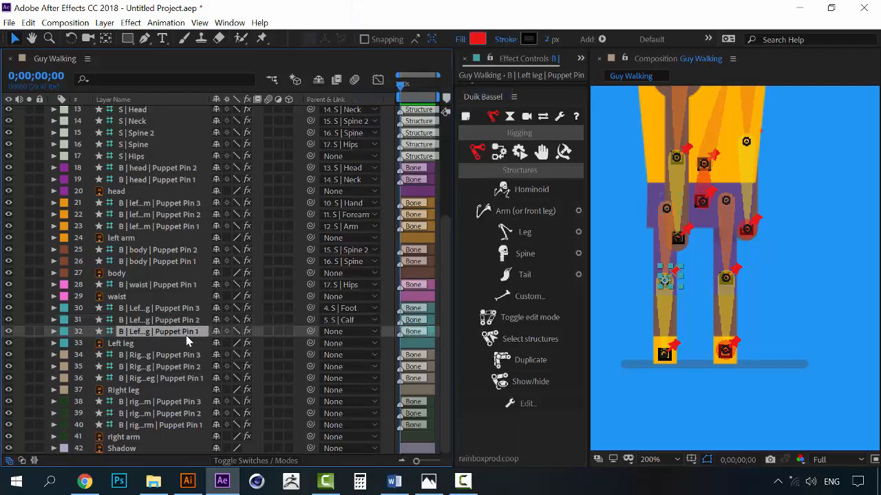
pyautogui.click(337, 332)
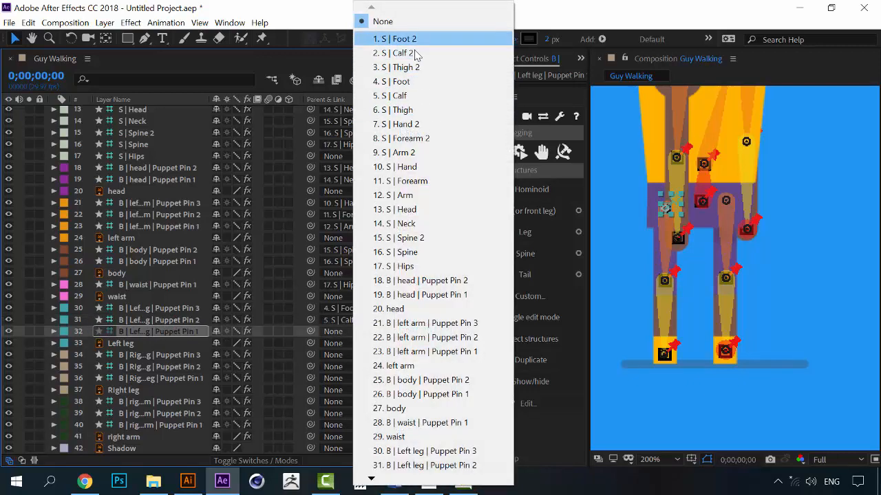
pyautogui.click(412, 110)
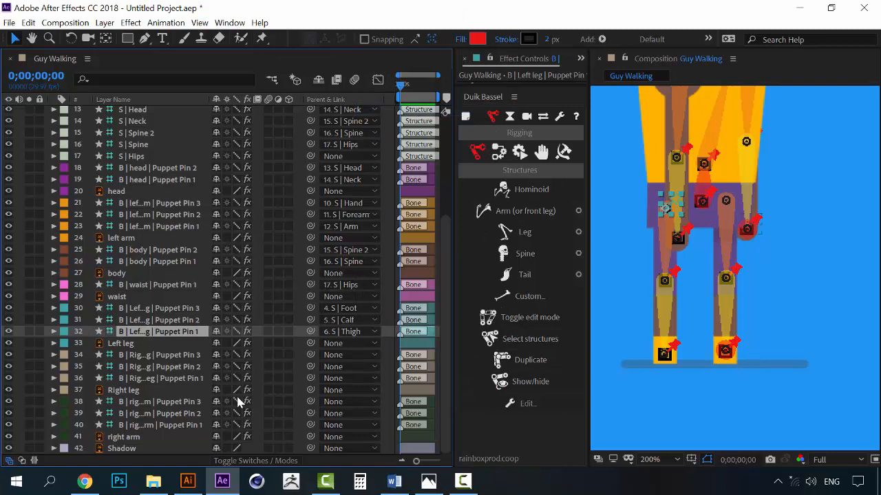
# - Locate the right leg's puppet-pin bones on the character and parent its Puppet Pin 3 bone to S | Foot 2
pyautogui.click(157, 355)
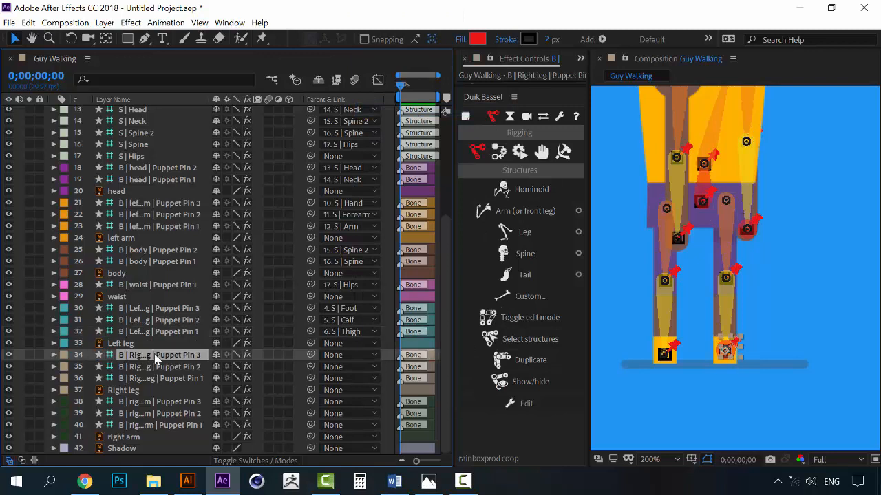
pyautogui.click(148, 383)
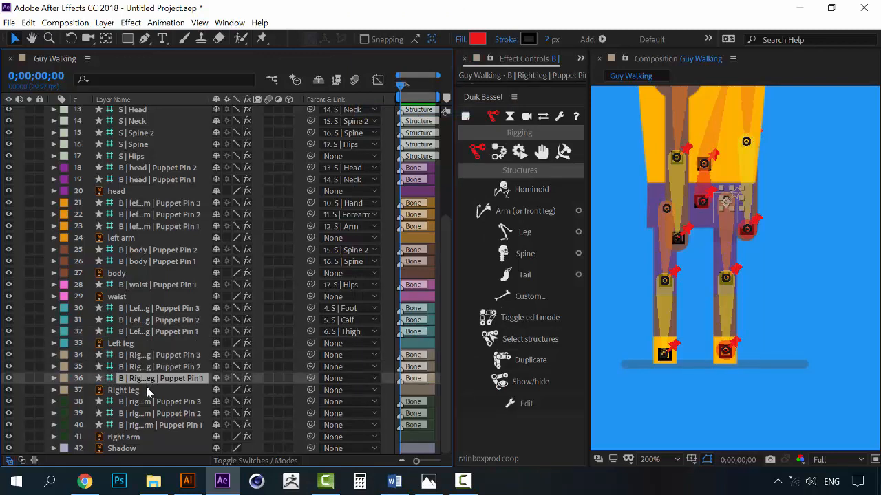
pyautogui.click(156, 357)
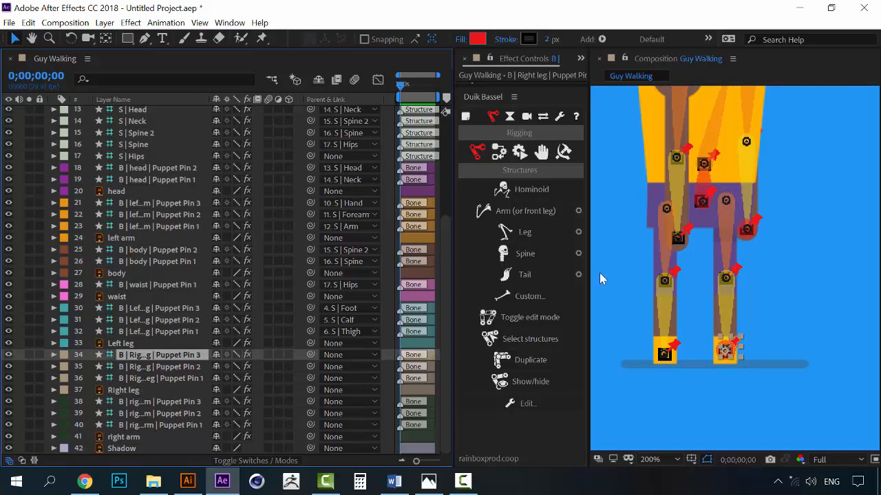
pyautogui.click(333, 355)
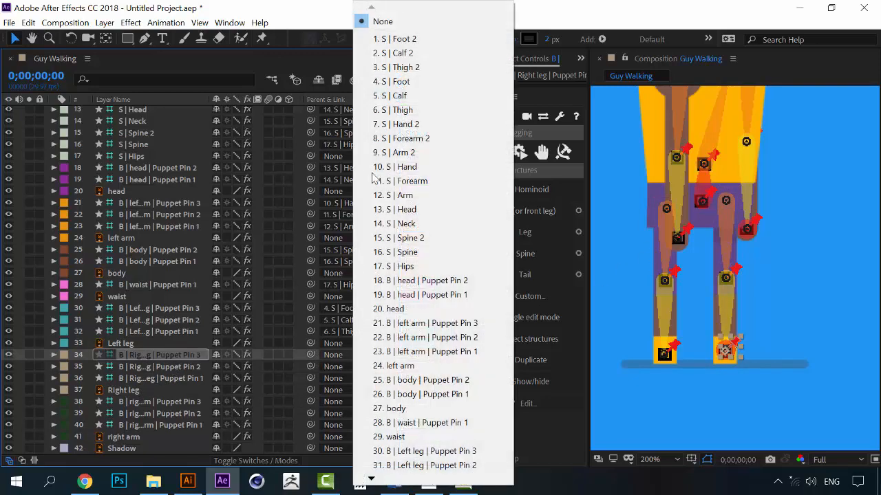
pyautogui.click(402, 43)
# - Parent the right leg's Puppet Pin 2 bone to S | Calf 2 and its Puppet Pin 1 bone to S | Thigh 2
pyautogui.click(189, 370)
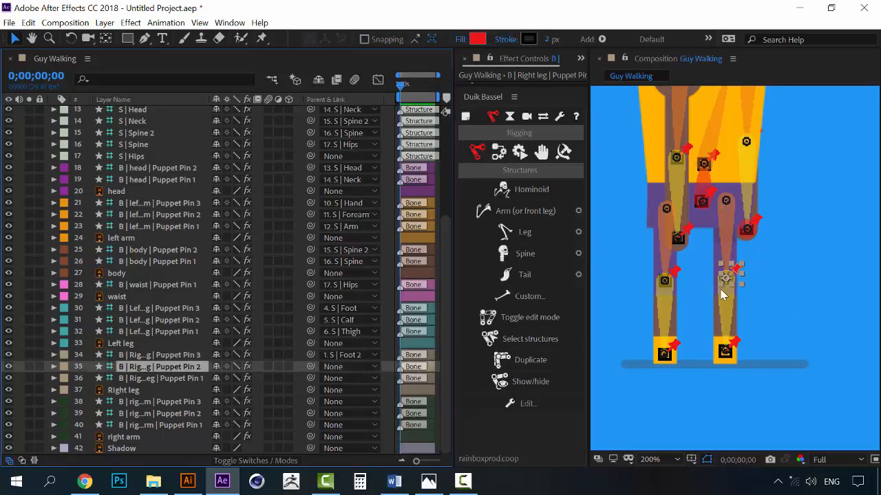
pyautogui.click(342, 369)
pyautogui.click(406, 55)
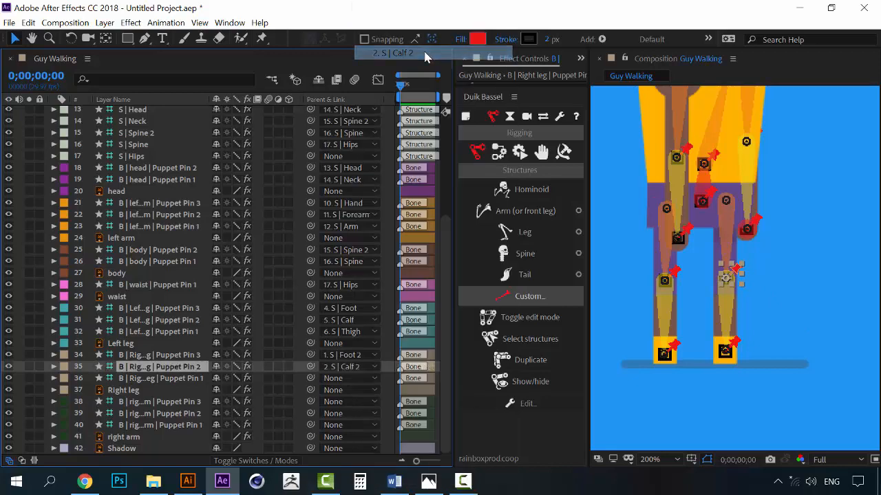
pyautogui.click(189, 377)
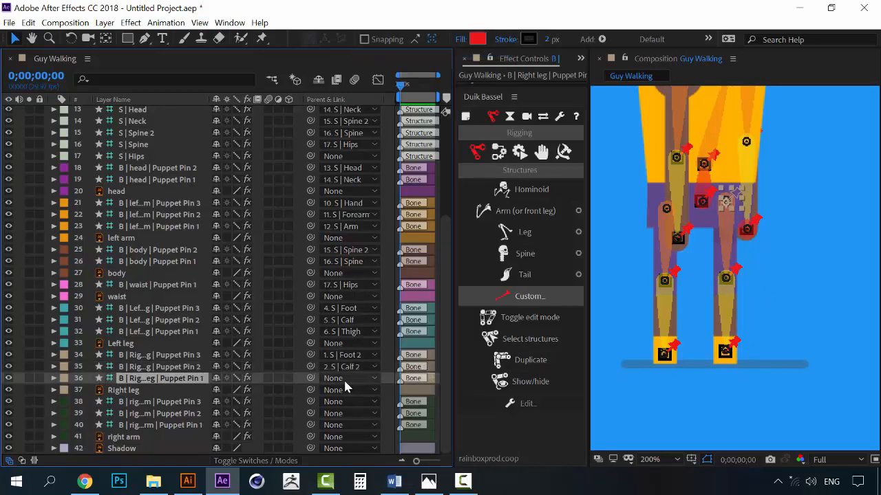
pyautogui.click(362, 377)
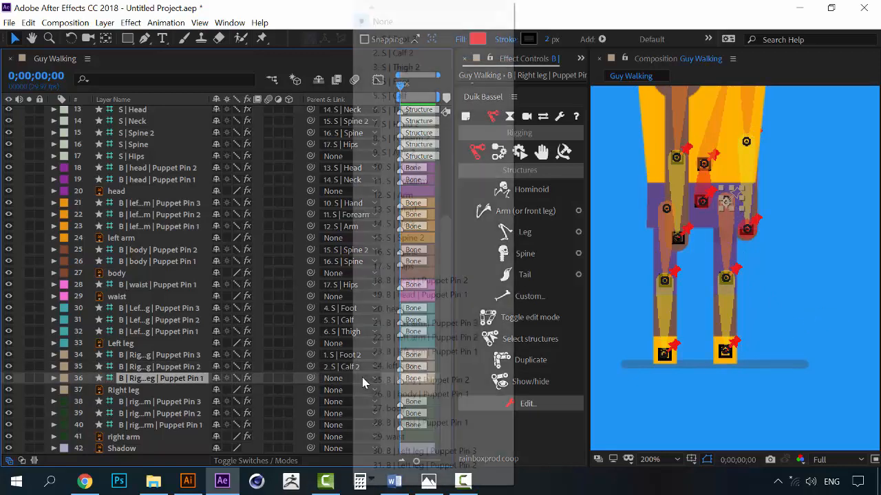
pyautogui.click(406, 67)
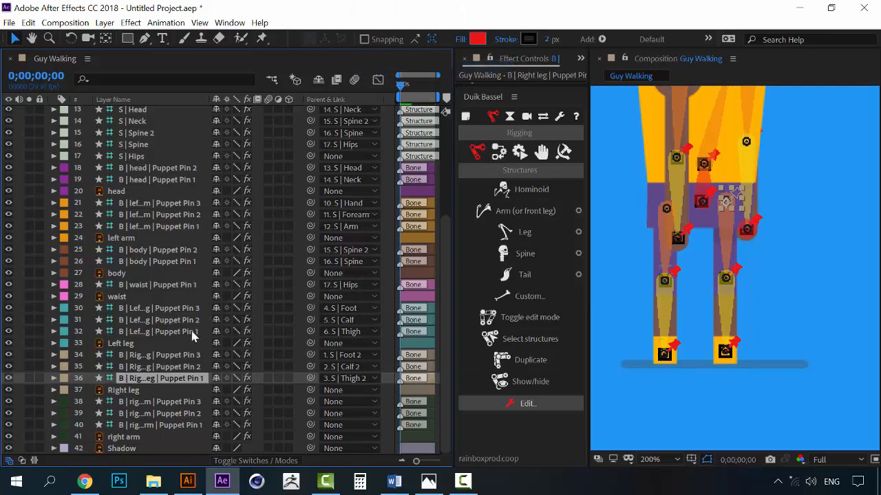
# - Parent the right arm's Puppet Pin 3 bone to the S | Hand 2 structure
pyautogui.click(157, 401)
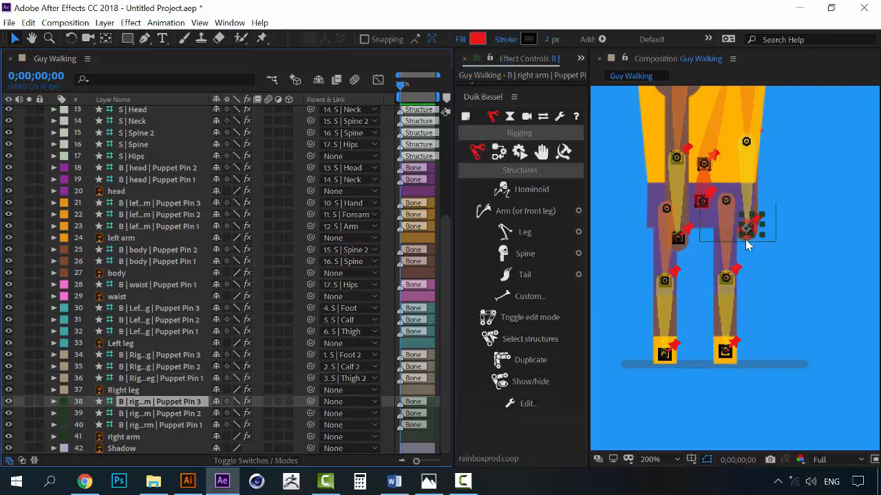
pyautogui.click(359, 409)
pyautogui.click(359, 408)
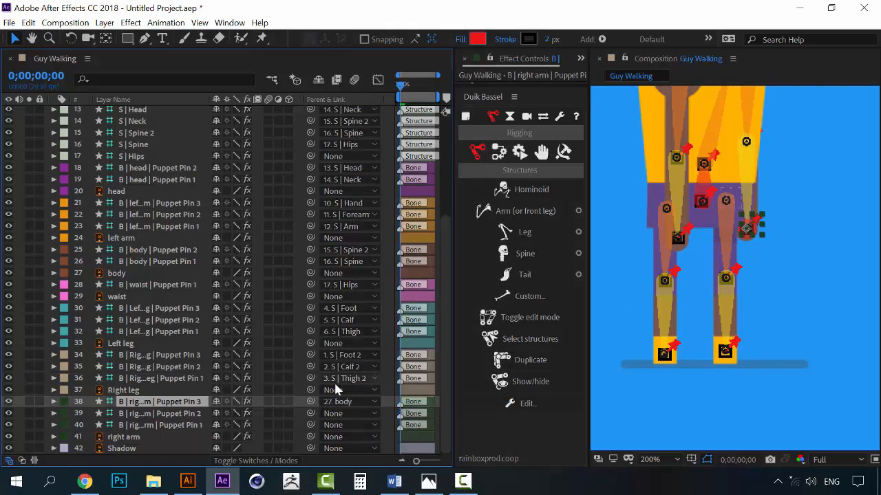
pyautogui.click(348, 403)
pyautogui.click(406, 124)
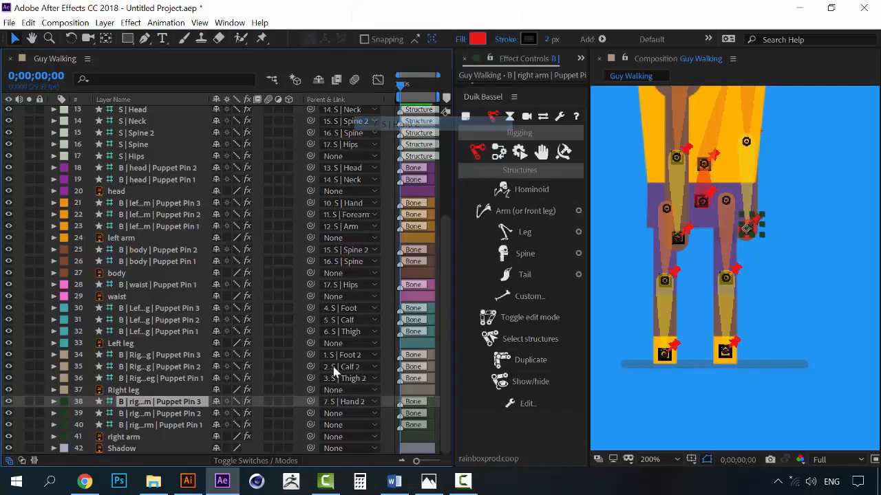
# - Parent the right arm's Puppet Pin 2 bone to S | Forearm 2 and its Puppet Pin 1 bone to S | Arm 2
pyautogui.click(150, 415)
pyautogui.click(344, 413)
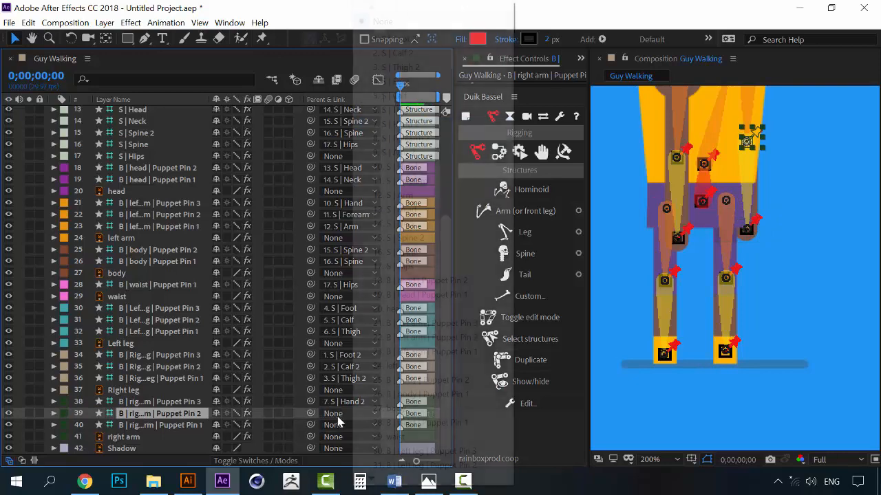
pyautogui.click(402, 139)
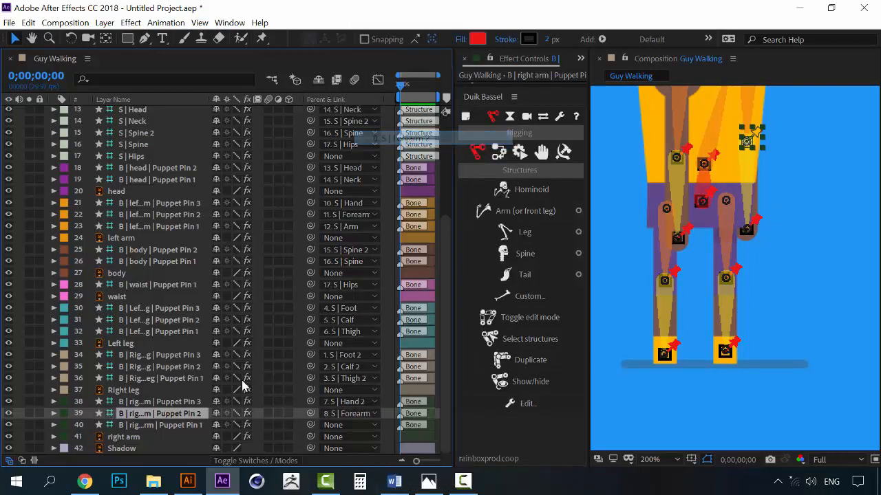
pyautogui.click(186, 425)
pyautogui.click(332, 426)
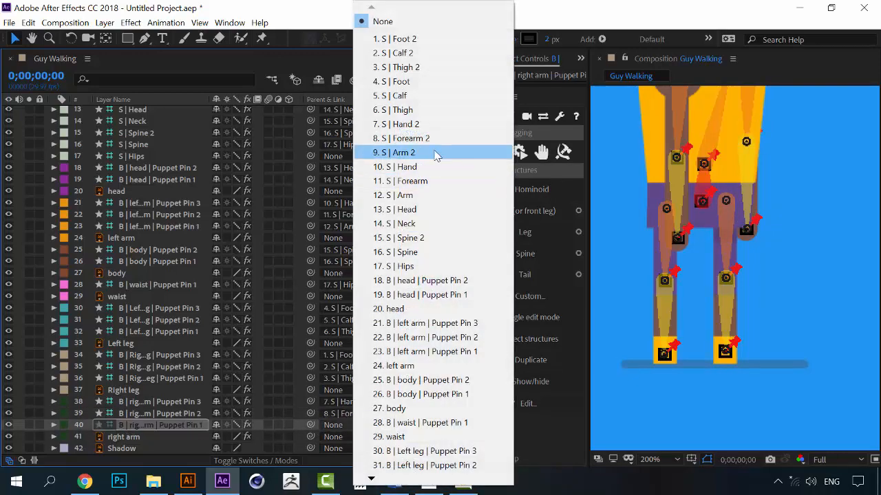
pyautogui.click(430, 153)
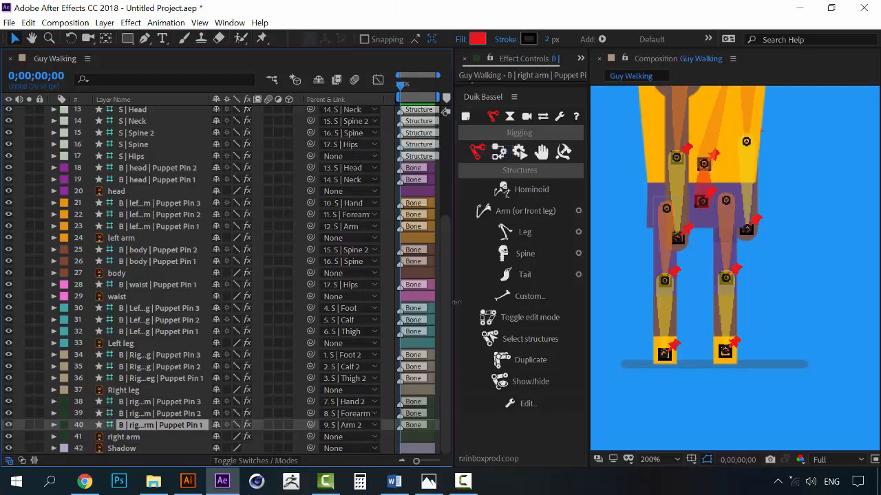
# - Look over the structures and pins on the whole character with nothing selected
pyautogui.scroll(4, 449, 269)
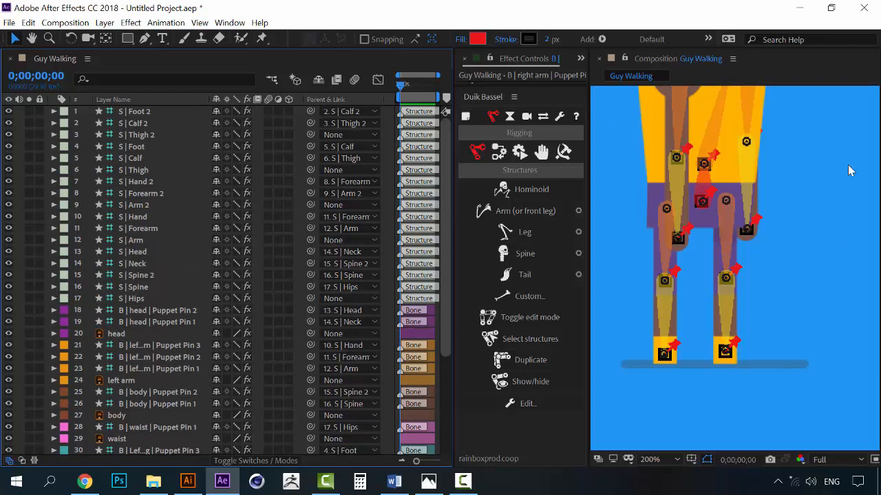
pyautogui.moveTo(766, 193); pyautogui.dragTo(772, 322)
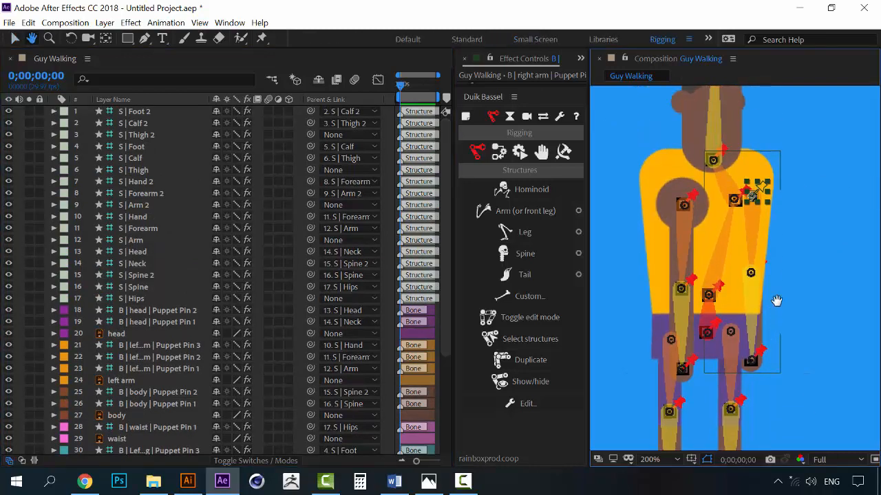
pyautogui.click(818, 256)
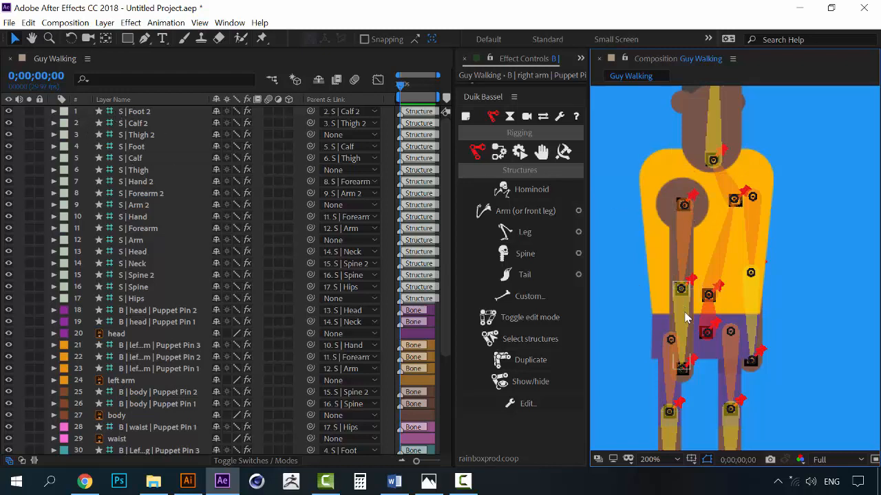
pyautogui.scroll(-4, 683, 315)
pyautogui.scroll(2, 661, 182)
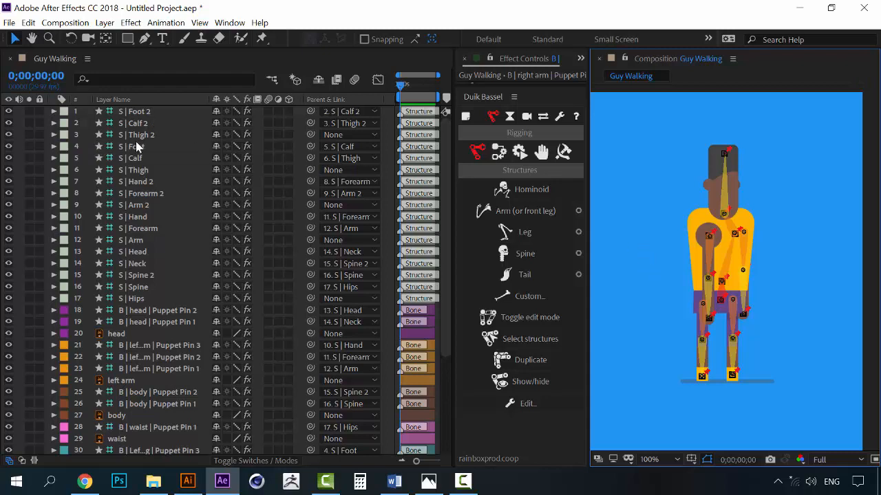
# - Apply Duik's Auto-rig & IK to all structure layers from S | Foot 2 through S | Hips
pyautogui.click(143, 113)
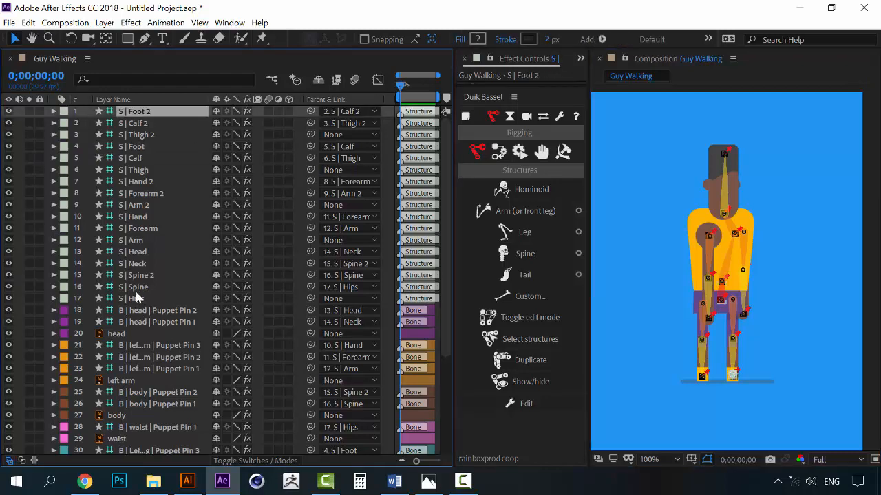
pyautogui.scroll(-3, 141, 344)
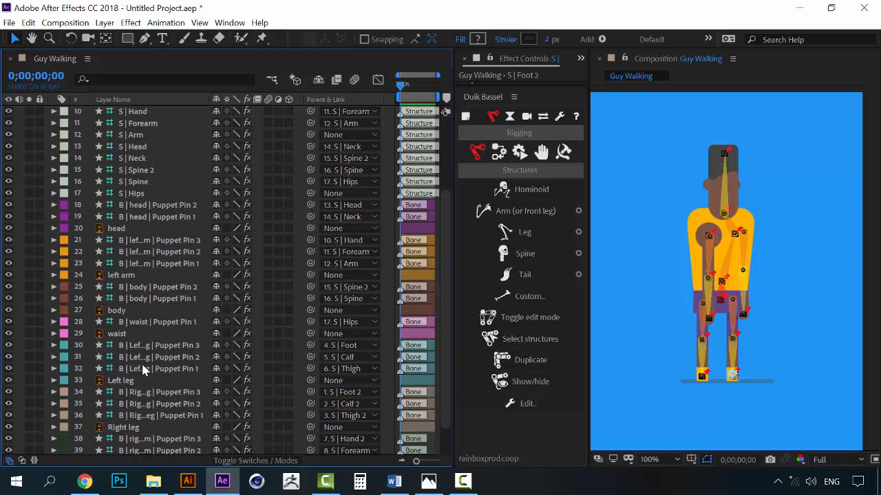
pyautogui.scroll(-2, 141, 362)
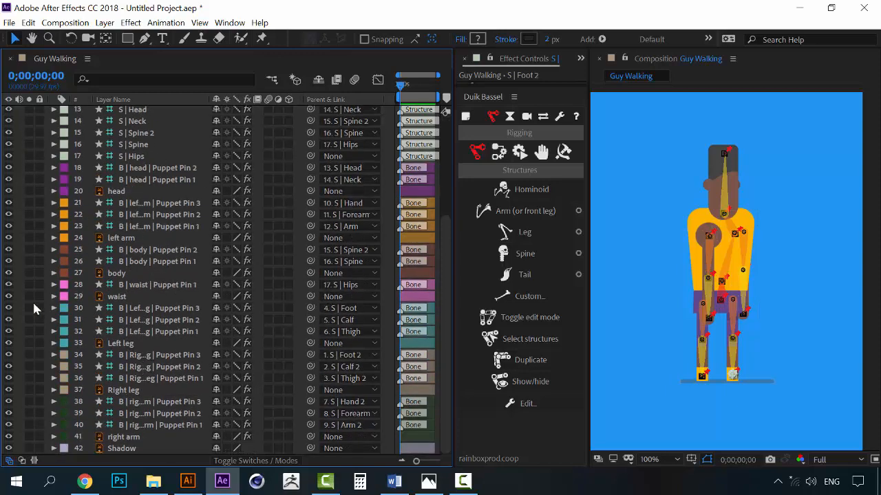
pyautogui.scroll(4, 179, 307)
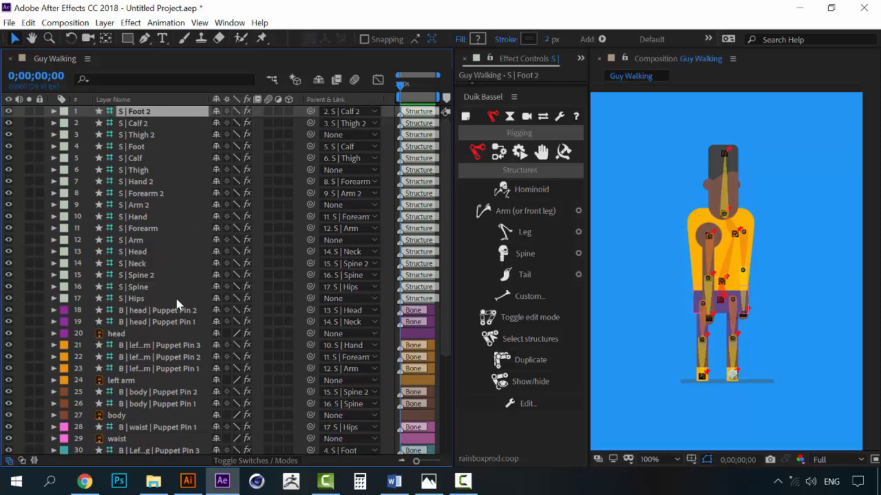
pyautogui.keyDown('shift'); pyautogui.click(136, 298); pyautogui.keyUp('shift')
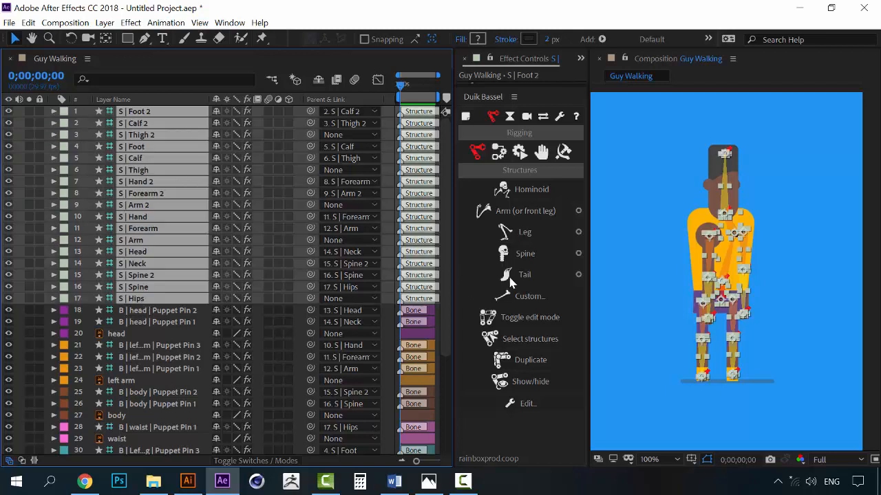
pyautogui.moveTo(454, 178); pyautogui.dragTo(379, 178)
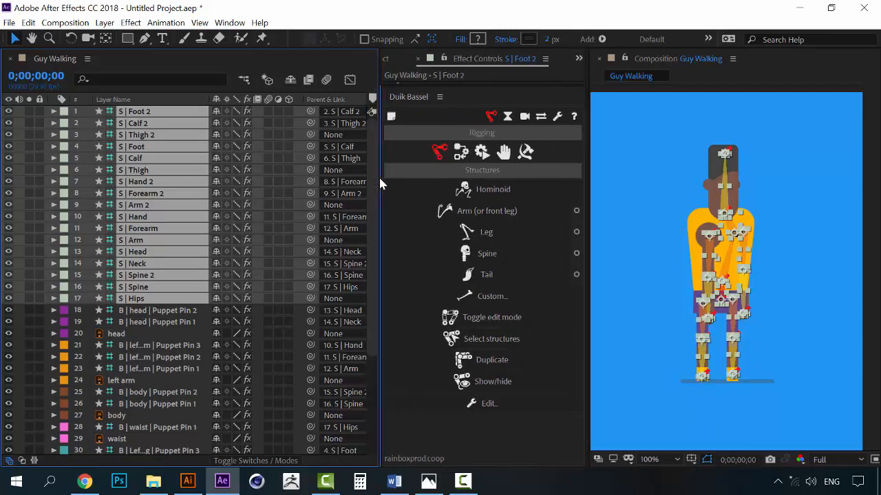
pyautogui.click(462, 153)
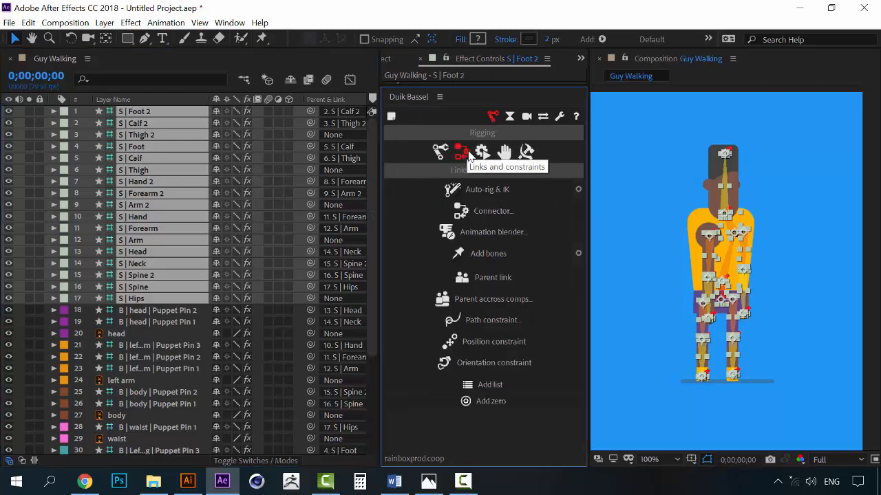
pyautogui.click(481, 152)
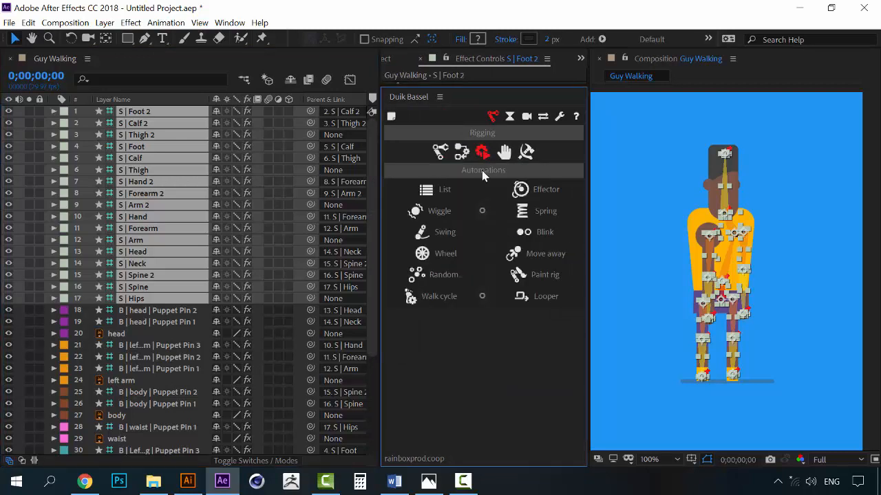
pyautogui.click(464, 153)
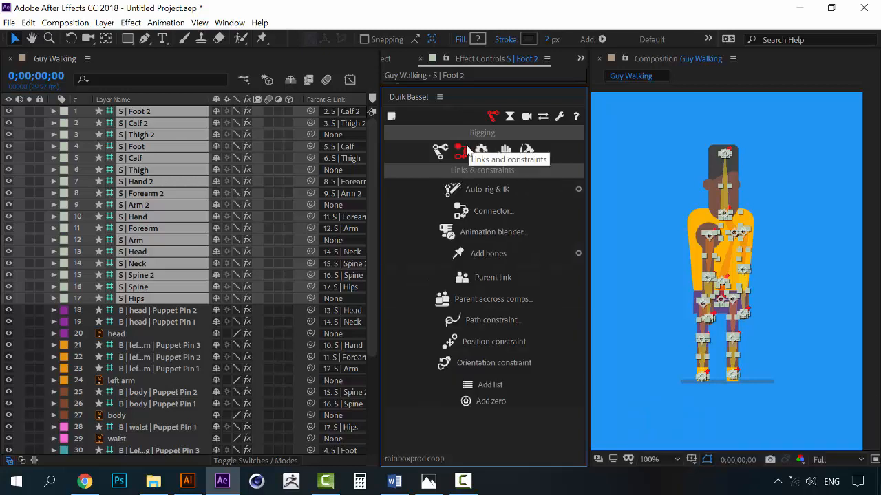
pyautogui.click(475, 192)
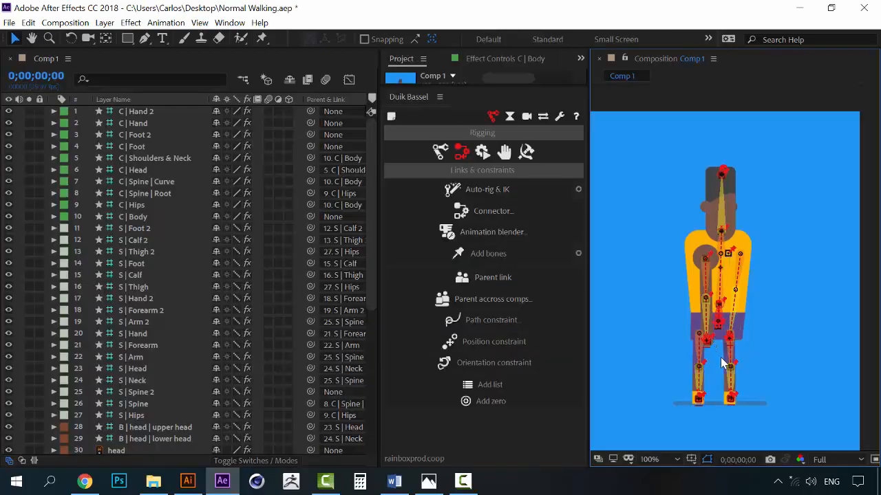
# - Select all controller layers from C | Body through C | Hand 2 in the Normal Walking project
pyautogui.scroll(3, 684, 329)
pyautogui.scroll(-3, 686, 327)
pyautogui.click(139, 217)
pyautogui.keyDown('shift'); pyautogui.click(142, 113); pyautogui.keyUp('shift')
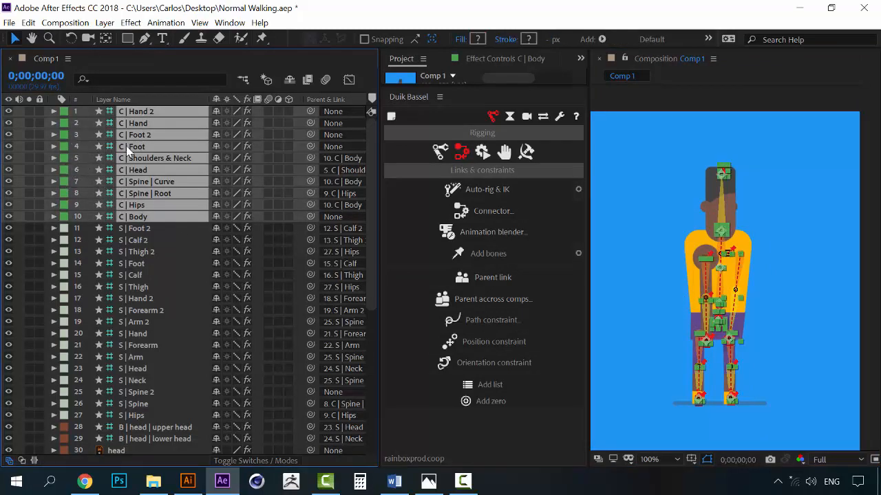
# - Test the left arm rig by moving the C | Hand controller up in front of the torso, then undo the move
pyautogui.click(148, 240)
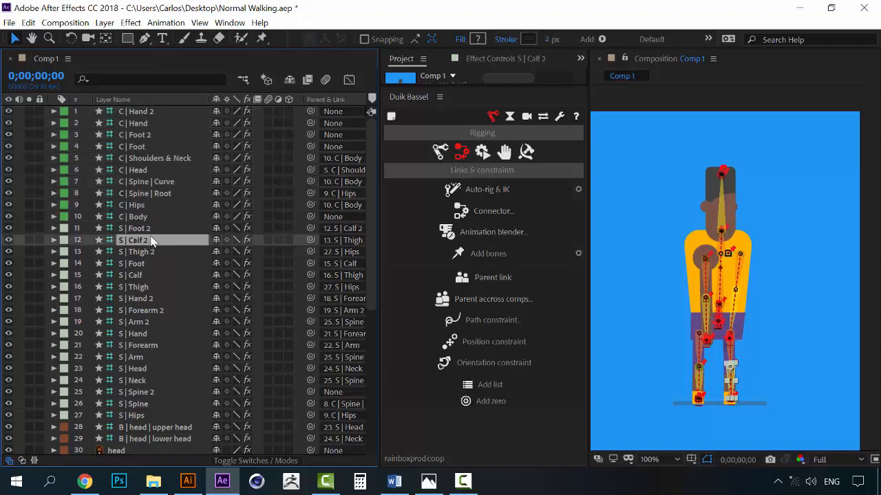
pyautogui.click(149, 111)
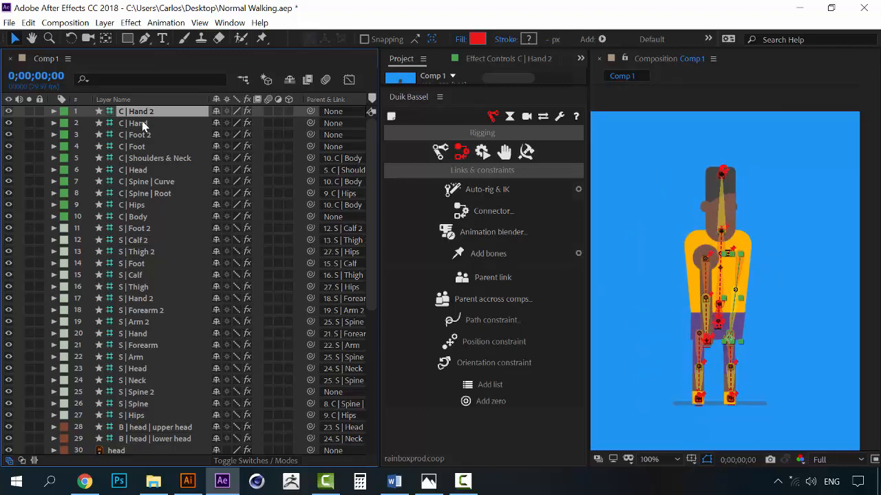
pyautogui.click(143, 124)
pyautogui.click(143, 112)
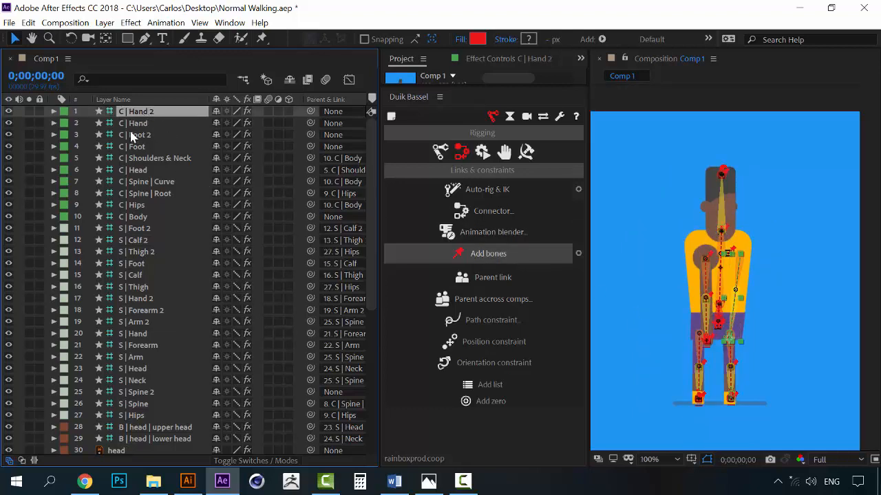
pyautogui.click(138, 123)
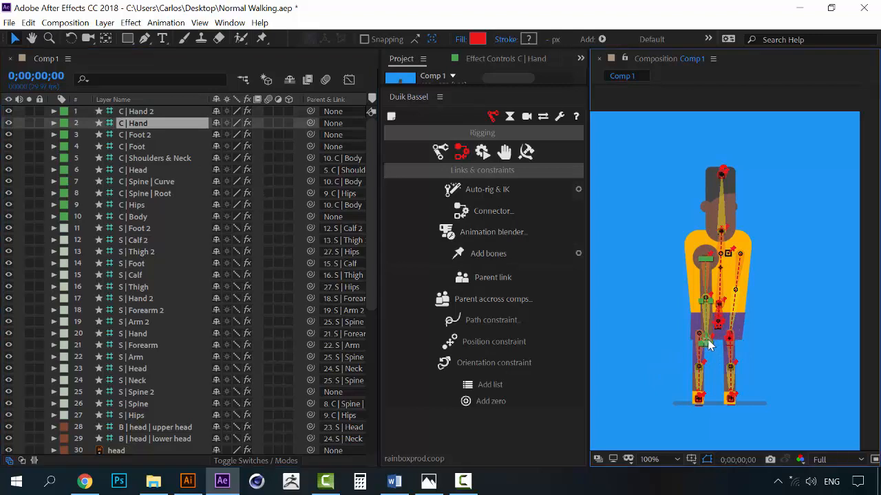
pyautogui.moveTo(713, 343); pyautogui.dragTo(766, 266)
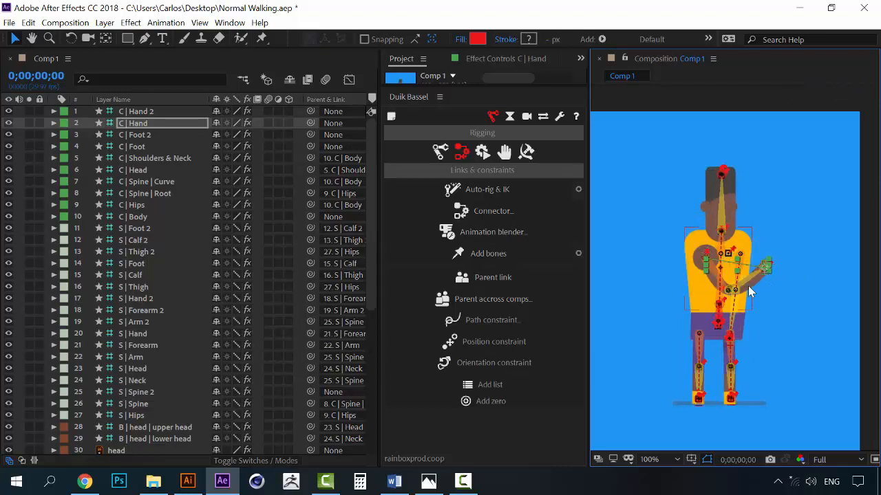
pyautogui.press('.')
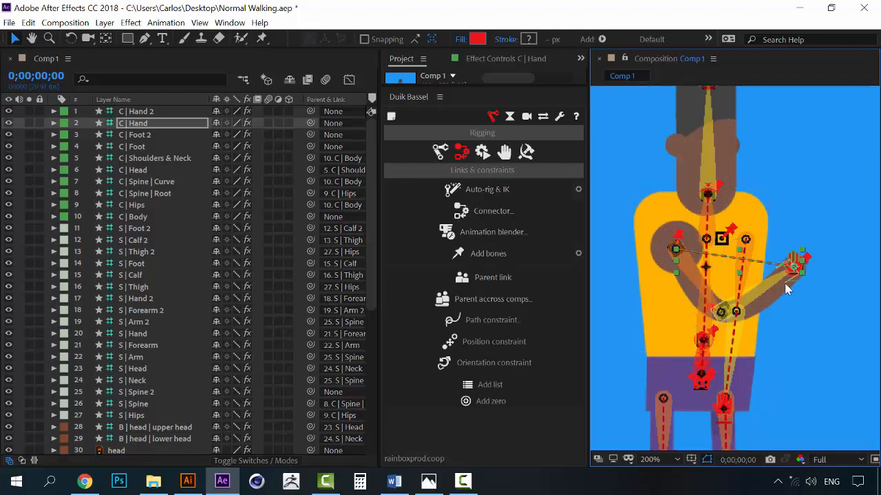
pyautogui.press(',')
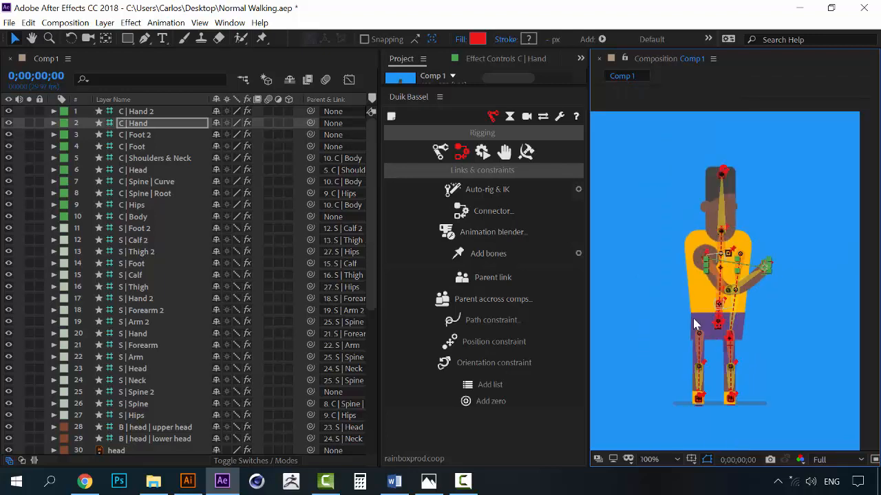
pyautogui.hotkey('ctrl', 'z')
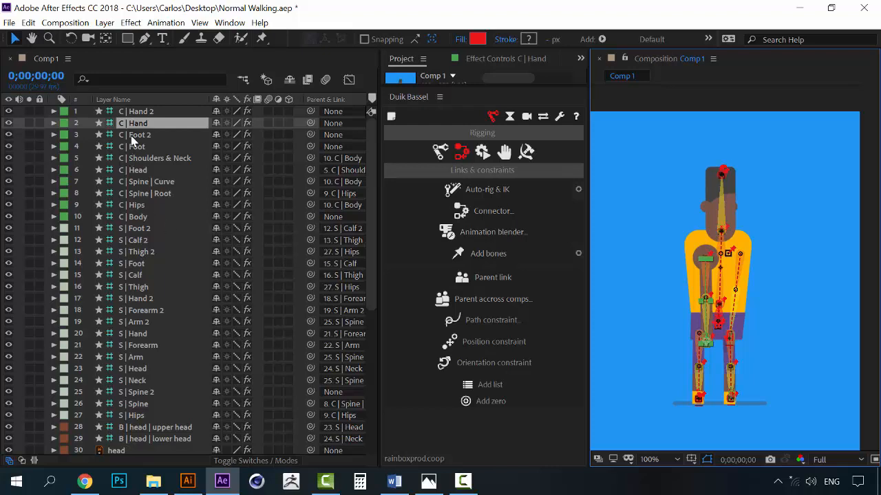
# - Look through the layer stack, comparing the controller layers C | Body through C | Hand 2 with the layers beneath them
pyautogui.click(137, 114)
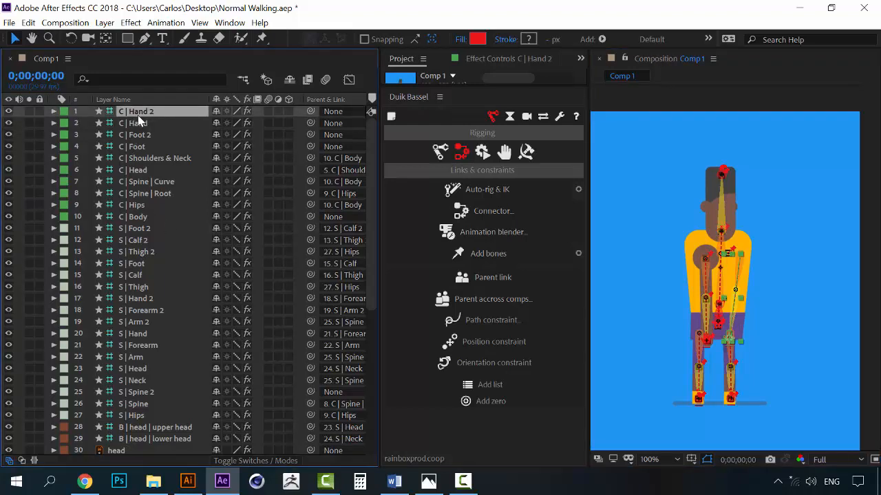
pyautogui.click(143, 234)
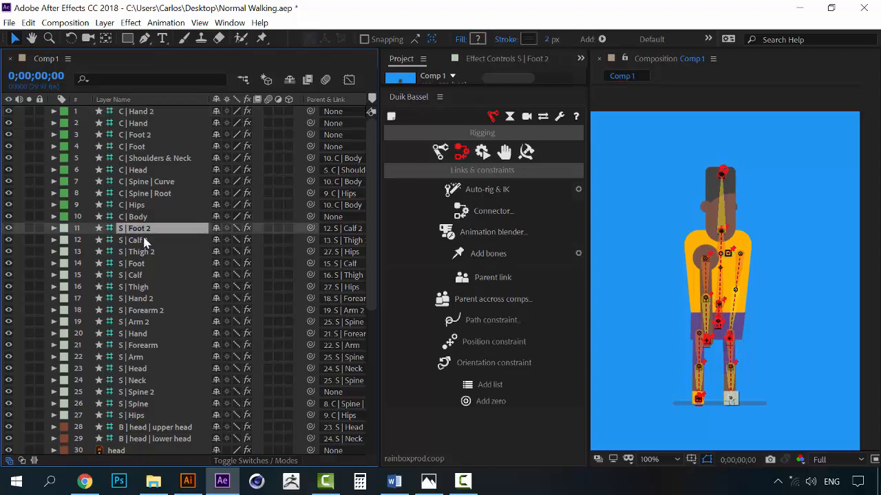
pyautogui.scroll(-5, 145, 241)
pyautogui.scroll(5, 146, 251)
pyautogui.scroll(-5, 155, 255)
pyautogui.scroll(5, 161, 352)
pyautogui.click(149, 217)
pyautogui.keyDown('shift'); pyautogui.click(142, 113); pyautogui.keyUp('shift')
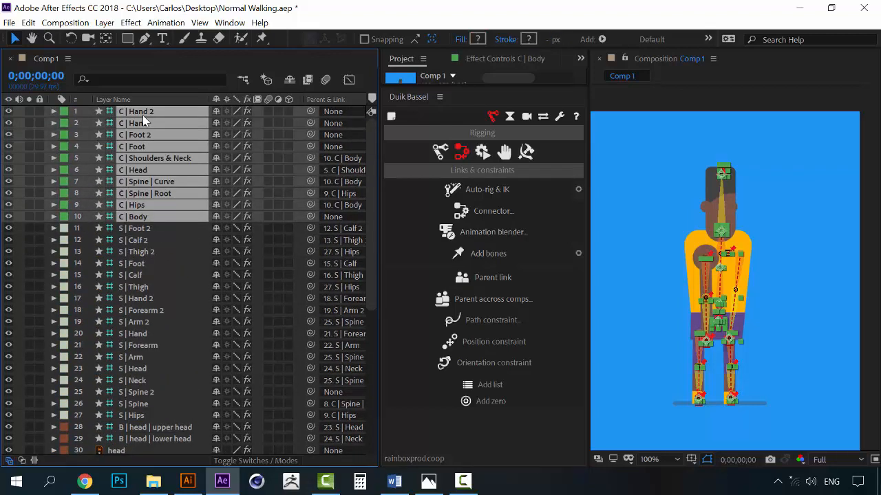
# - Mark all layers from S | Foot 2 down through Shadow as shy
pyautogui.click(137, 229)
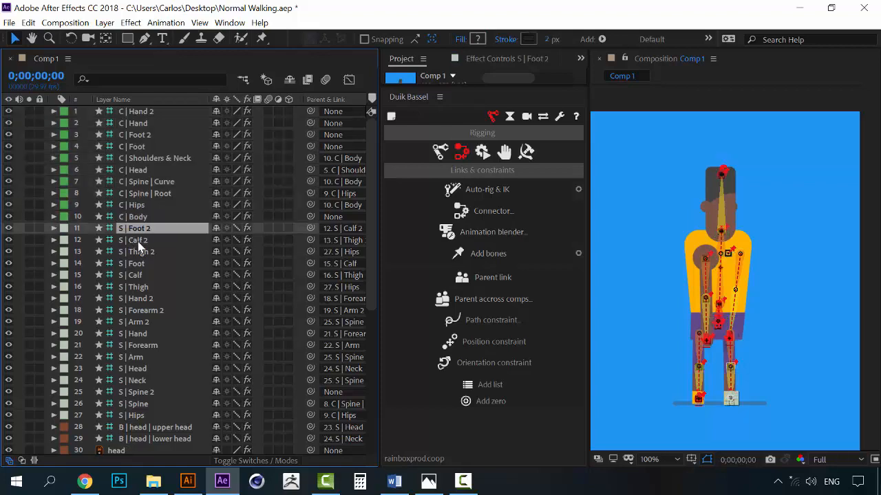
pyautogui.scroll(-6, 139, 265)
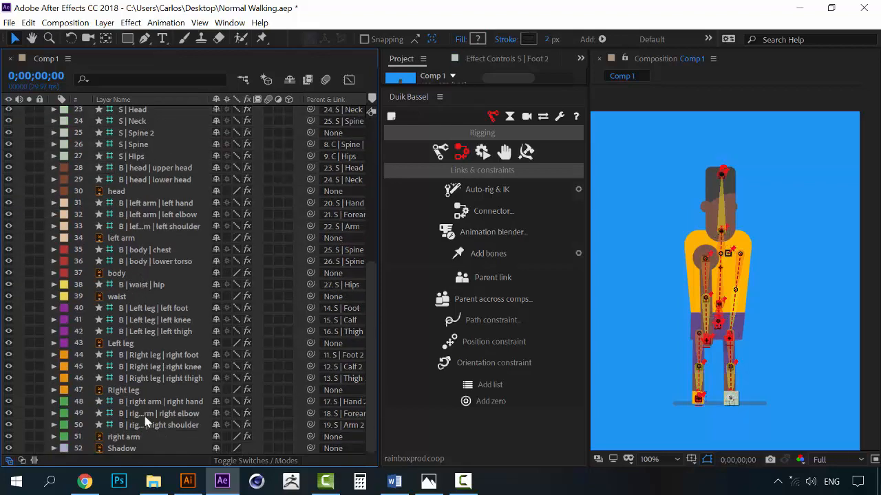
pyautogui.keyDown('shift'); pyautogui.click(136, 449); pyautogui.keyUp('shift')
pyautogui.scroll(6, 124, 315)
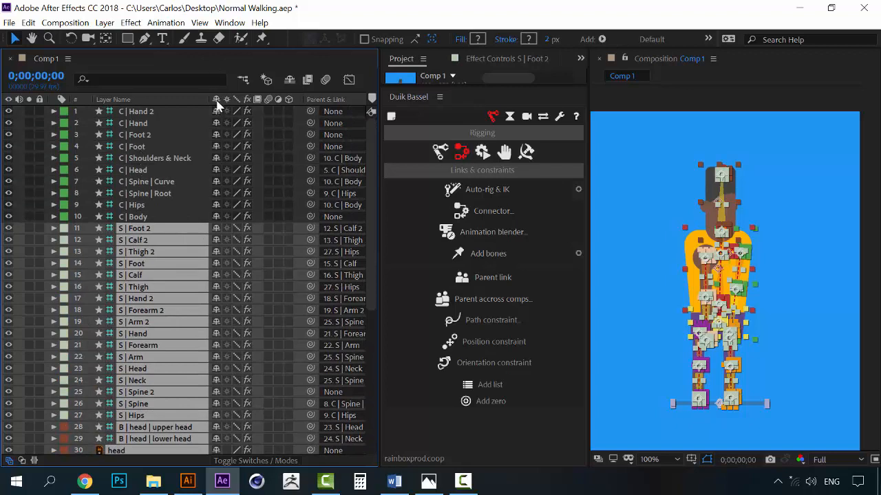
pyautogui.click(216, 229)
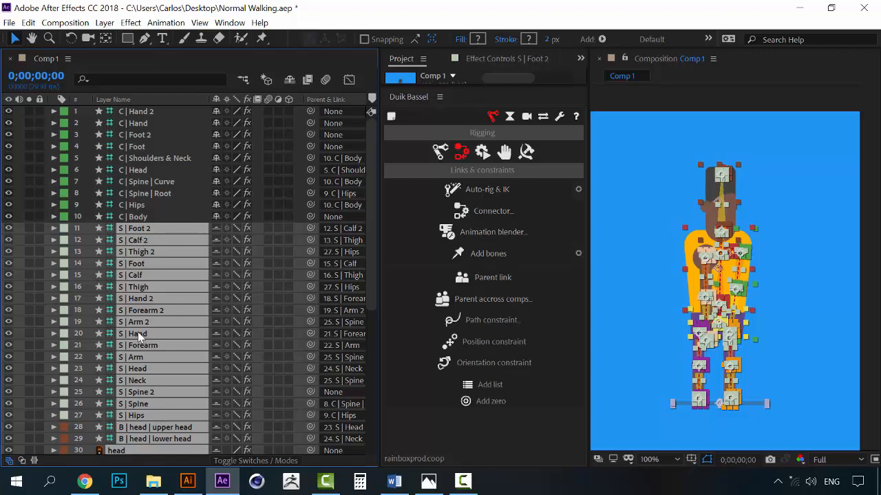
# - Try hiding the shy layers in the timeline and show them again
pyautogui.click(290, 81)
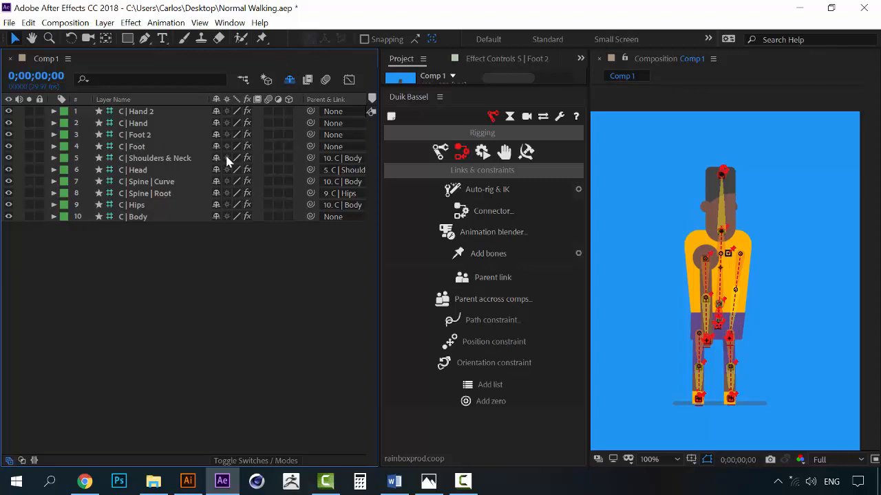
pyautogui.click(290, 80)
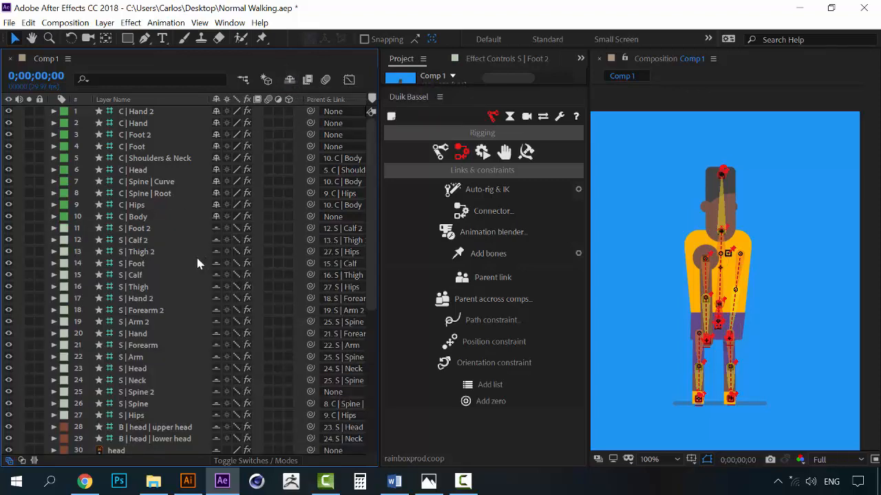
pyautogui.click(139, 230)
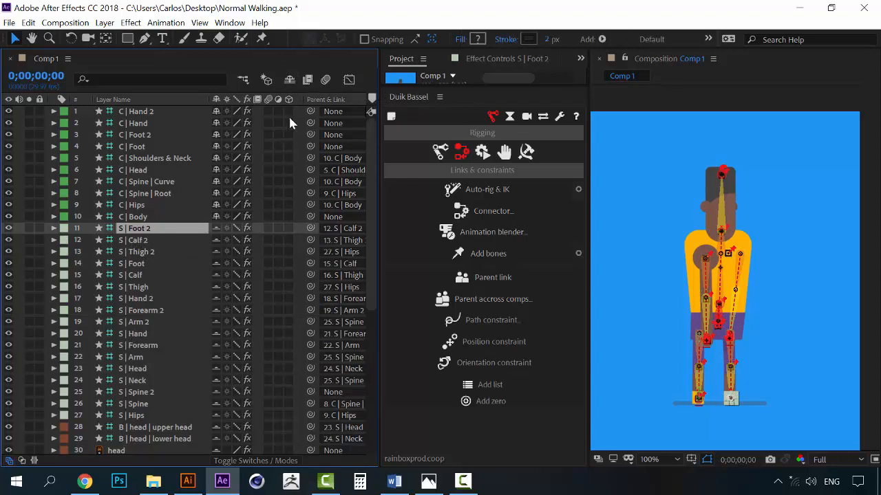
pyautogui.click(290, 80)
pyautogui.click(289, 80)
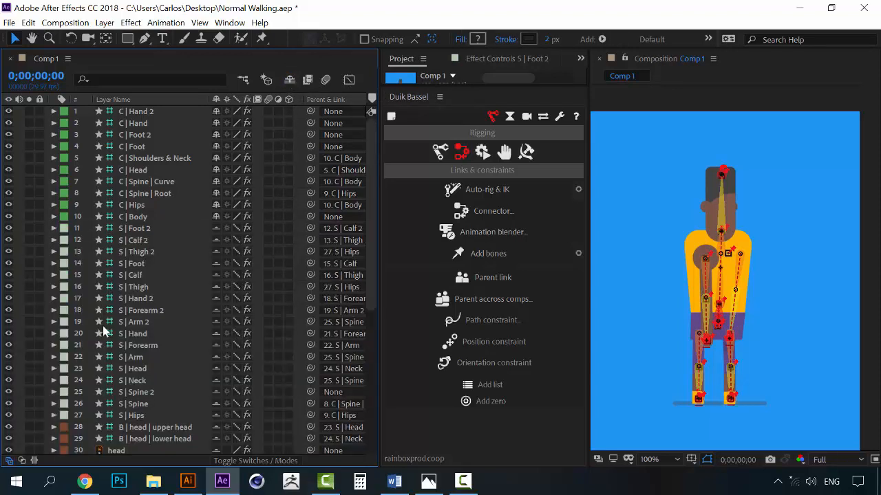
# - Turn off the visibility of all structure layers from S | Foot 2 through S | Hips
pyautogui.click(141, 230)
pyautogui.keyDown('shift'); pyautogui.click(123, 416); pyautogui.keyUp('shift')
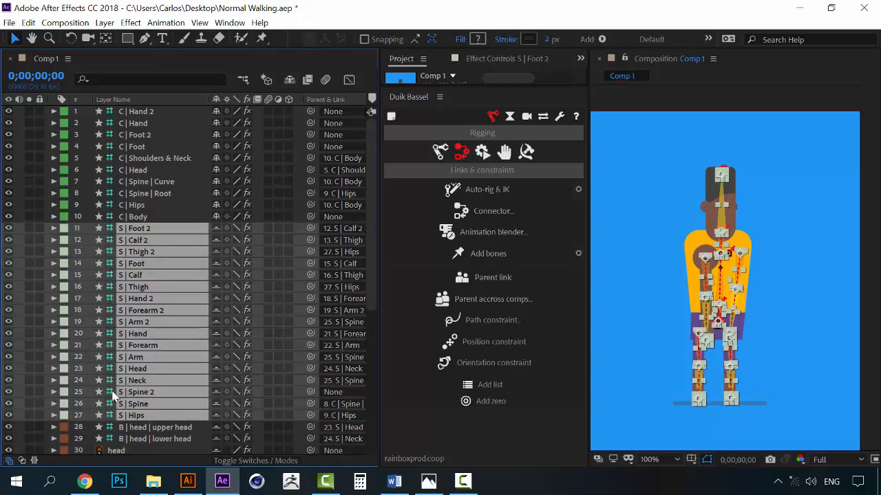
pyautogui.click(8, 240)
# - Turn off the visibility of every B | bone layer for the head, arms, body, waist and legs, leaving the artwork layers on
pyautogui.scroll(-6, 27, 307)
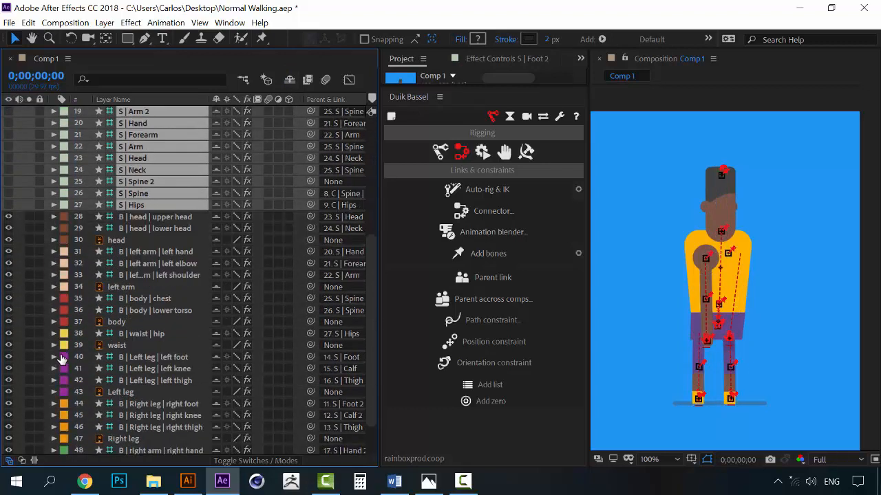
pyautogui.moveTo(10, 253); pyautogui.dragTo(10, 274)
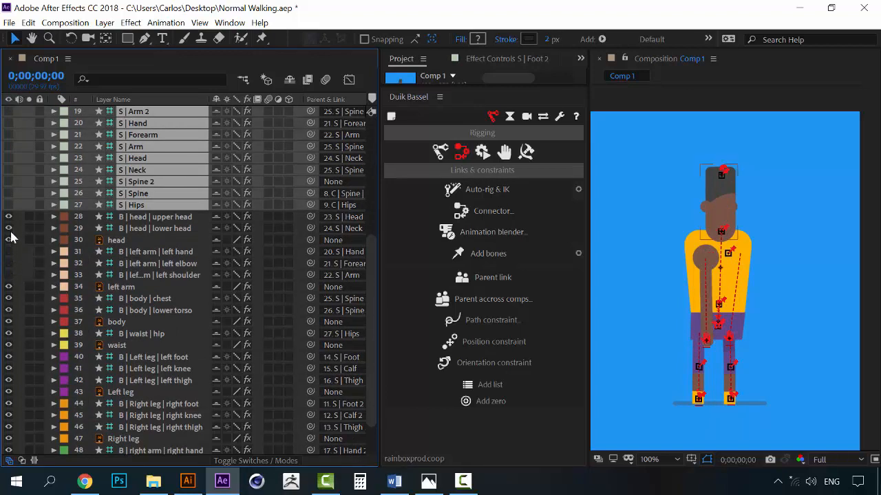
pyautogui.moveTo(10, 229); pyautogui.dragTo(10, 216)
pyautogui.moveTo(10, 298); pyautogui.dragTo(10, 311)
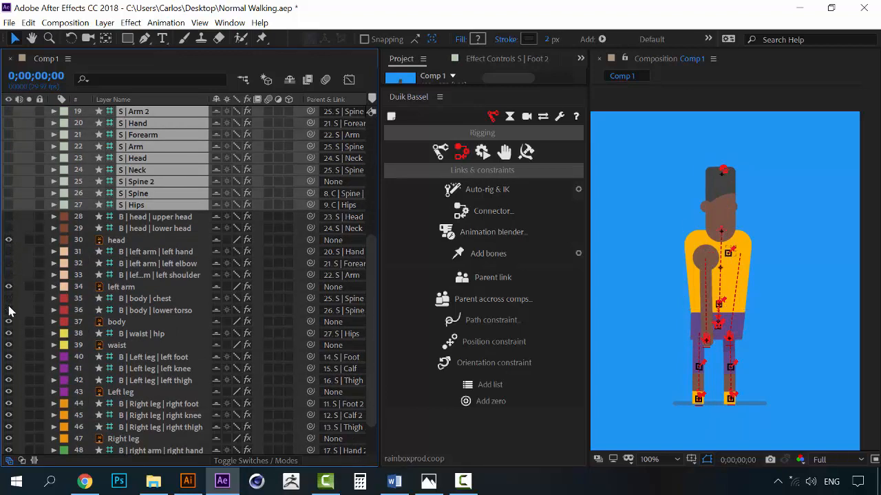
pyautogui.click(8, 333)
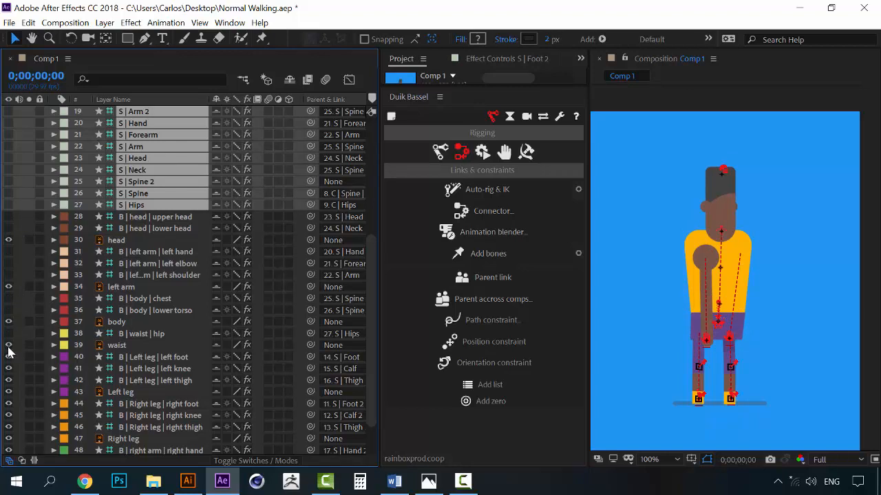
pyautogui.moveTo(8, 357); pyautogui.dragTo(7, 424)
pyautogui.scroll(-2, 9, 383)
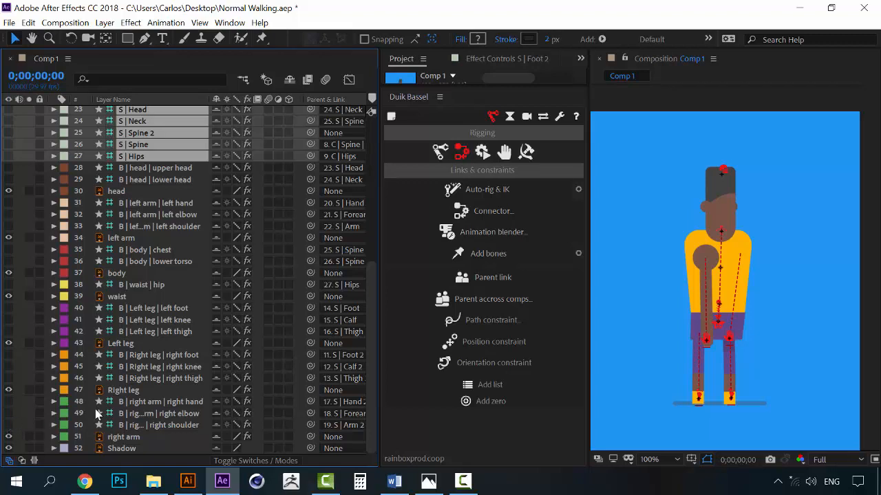
# - Hide the shy layers in the timeline to list only the controller layers, and clear the layer selection
pyautogui.scroll(7, 103, 413)
pyautogui.scroll(1, 118, 411)
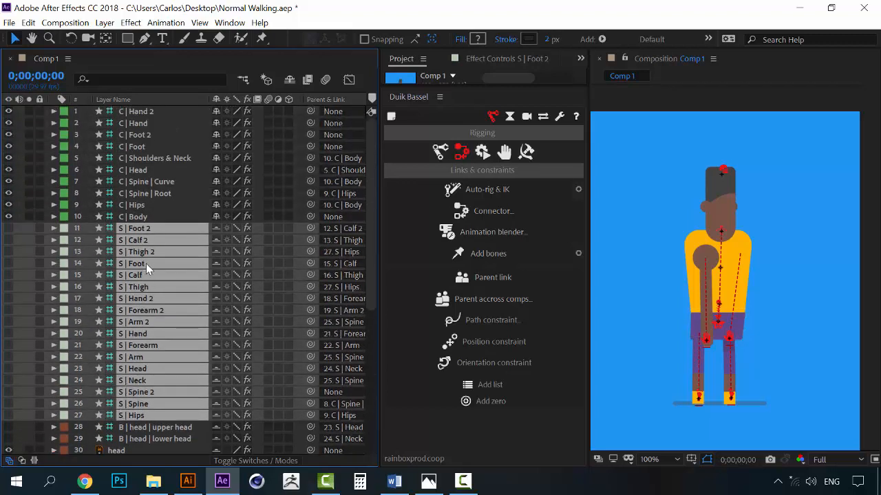
pyautogui.click(134, 219)
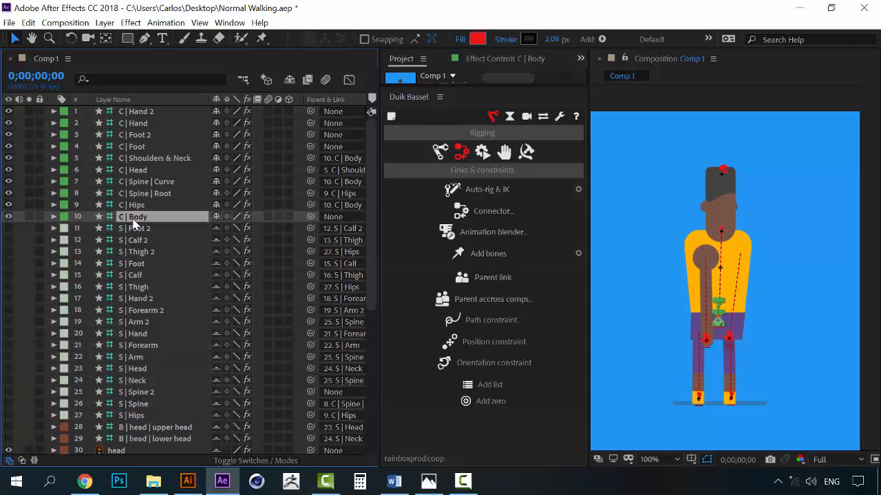
pyautogui.click(289, 80)
pyautogui.click(177, 266)
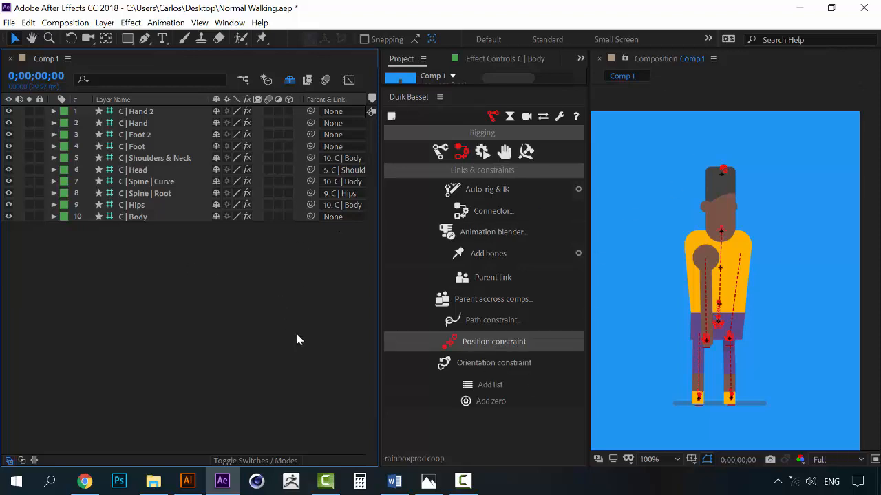
pyautogui.click(441, 154)
pyautogui.click(458, 157)
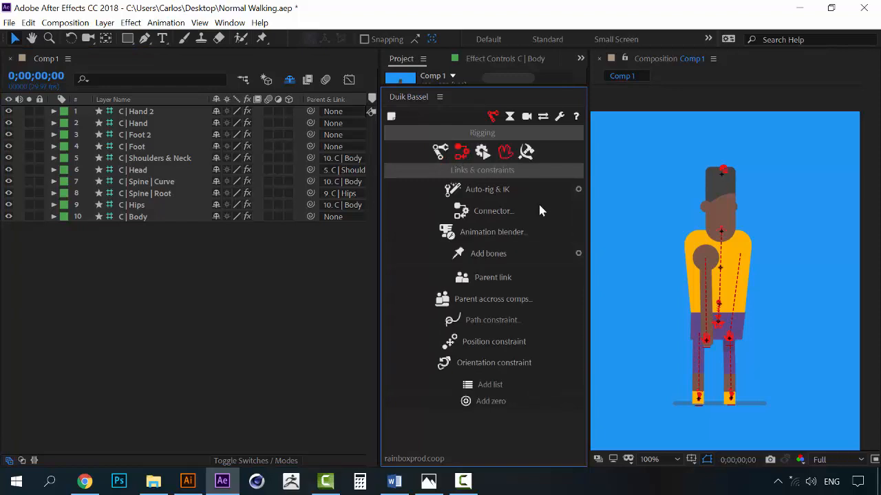
pyautogui.click(502, 155)
pyautogui.click(526, 152)
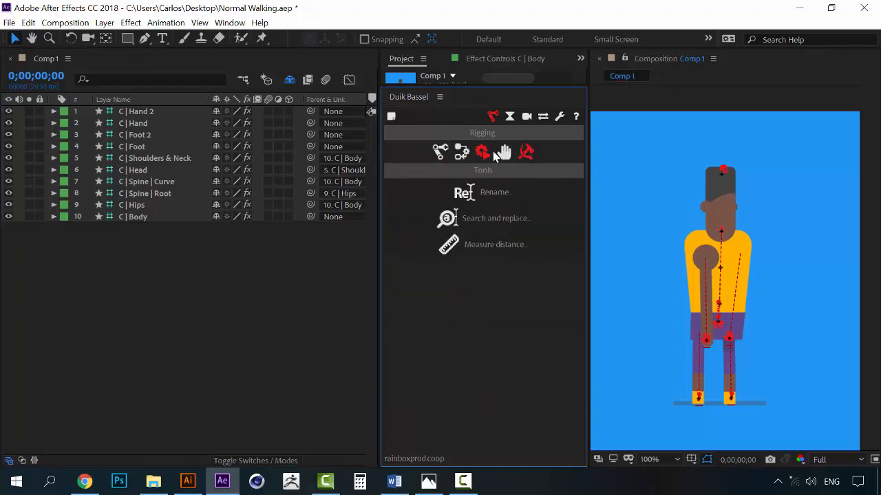
pyautogui.click(463, 155)
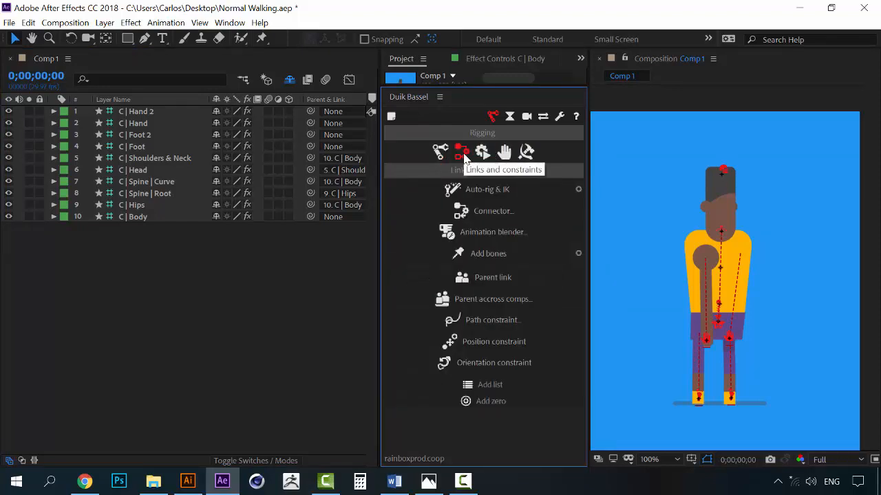